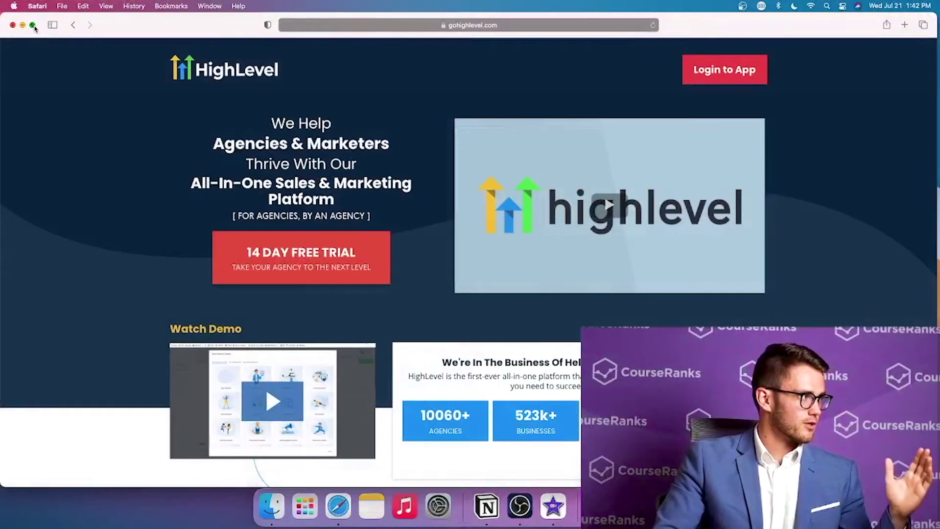
# Maximize Safari and scroll gohighlevel.com to the Agency Starter $97 and Agency Unlimited $297 pricing cards
pyautogui.click(32, 26)
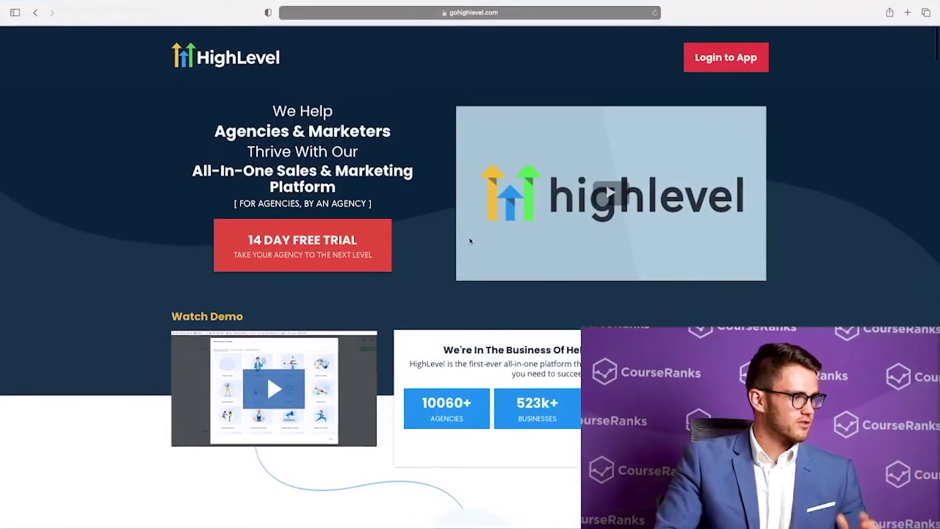
pyautogui.scroll(-12, 469, 240)
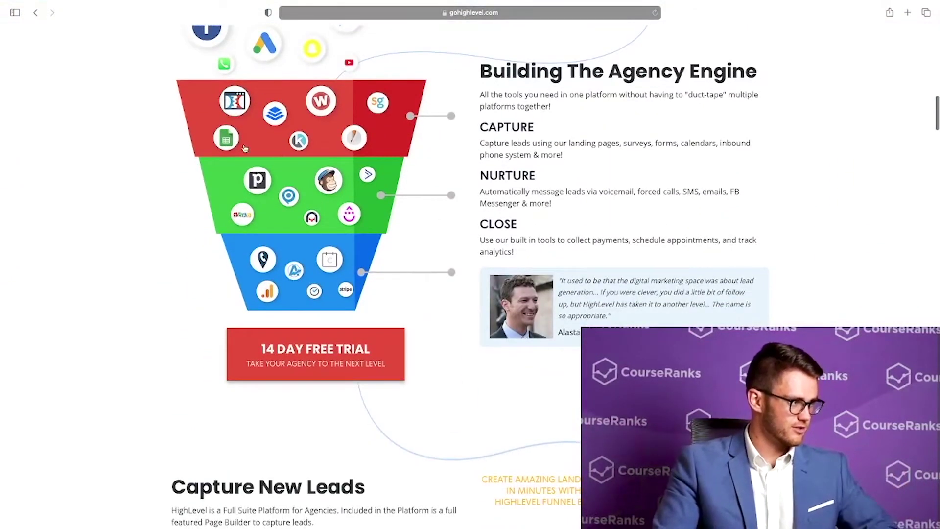
pyautogui.scroll(-5, 483, 209)
pyautogui.scroll(-20, 482, 209)
pyautogui.scroll(-20, 483, 206)
pyautogui.scroll(-20, 483, 209)
pyautogui.scroll(-15, 483, 209)
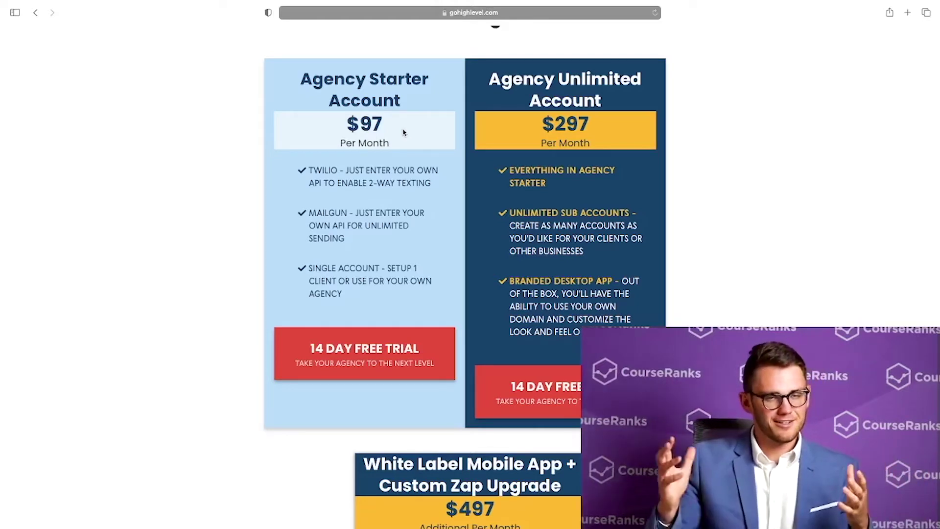
# Highlight the $297 Agency Unlimited price, then scroll back up past the pricing cards
pyautogui.tripleClick(574, 128)
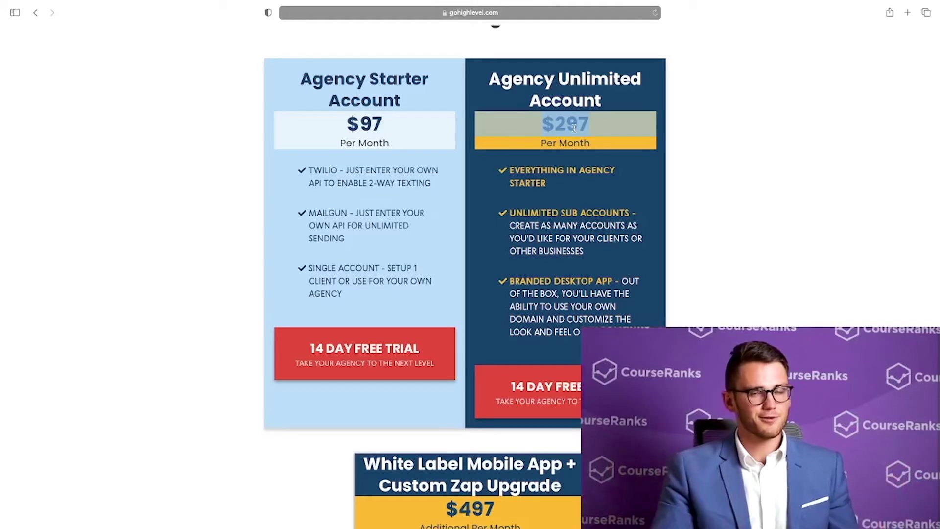
pyautogui.scroll(-5, 473, 182)
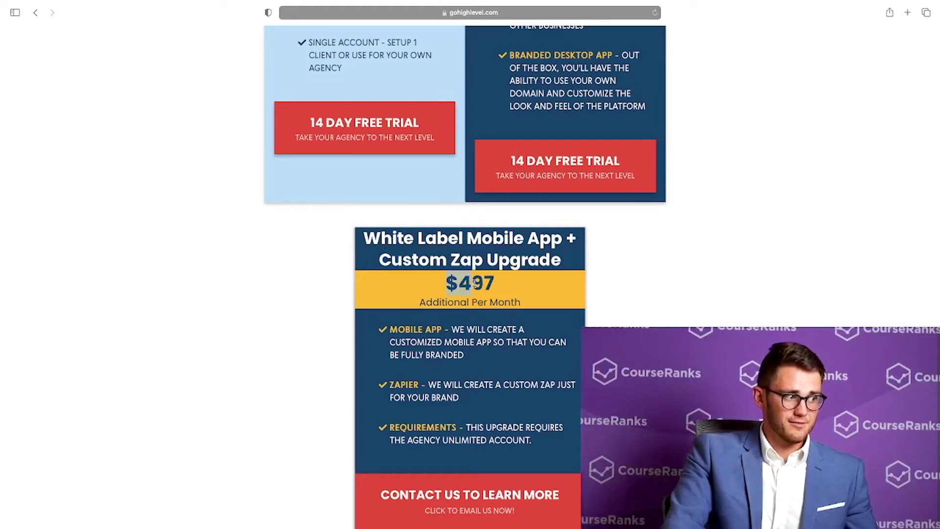
pyautogui.scroll(5, 492, 284)
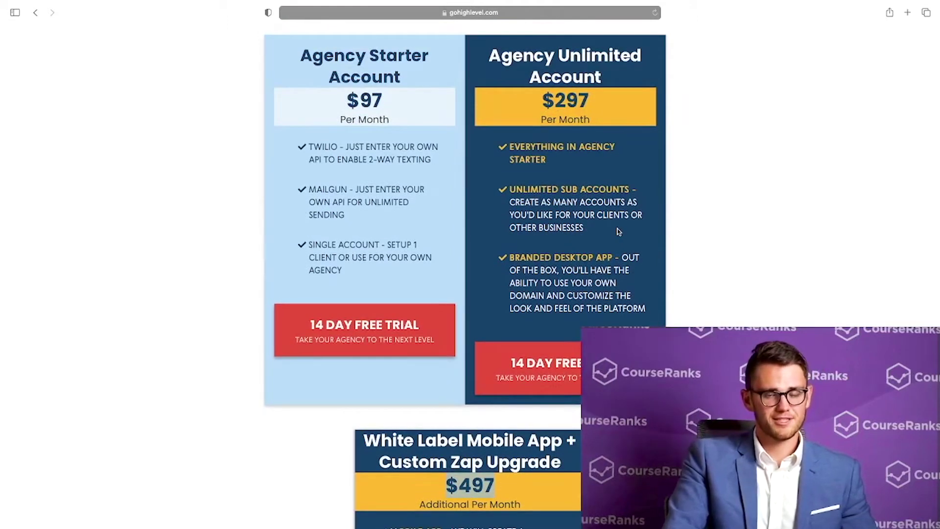
pyautogui.scroll(-5, 618, 232)
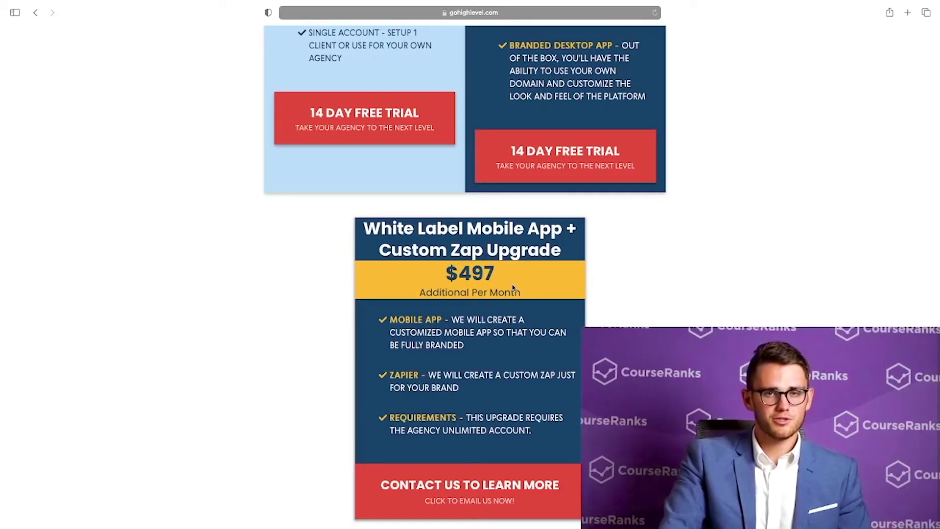
pyautogui.scroll(-1, 490, 274)
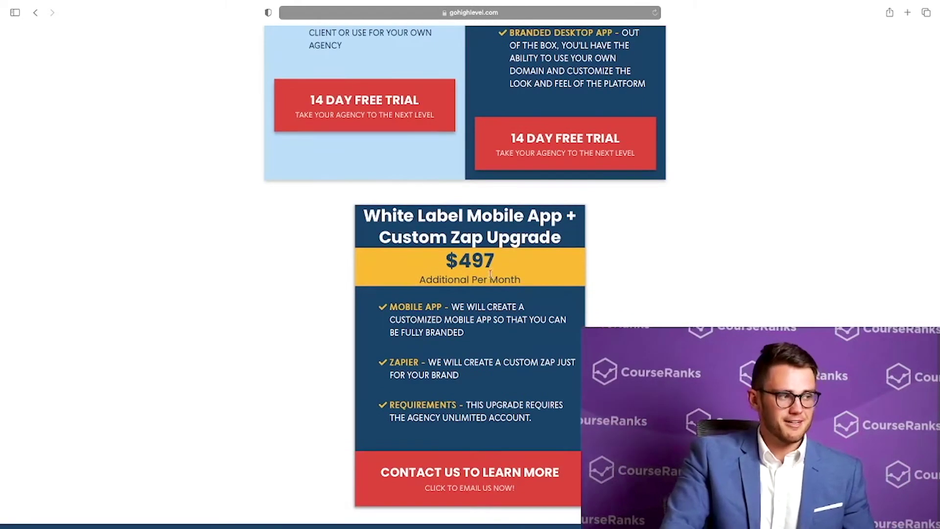
pyautogui.scroll(5, 395, 190)
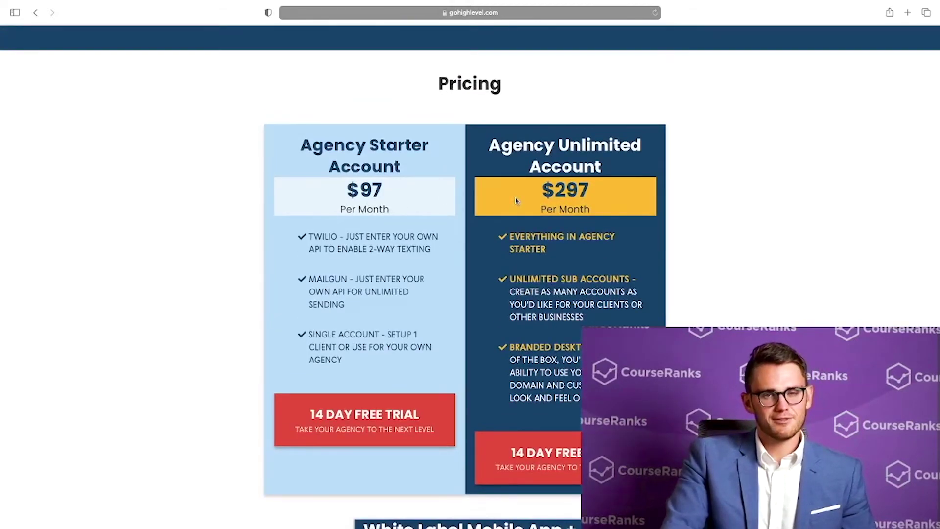
pyautogui.scroll(-20, 516, 201)
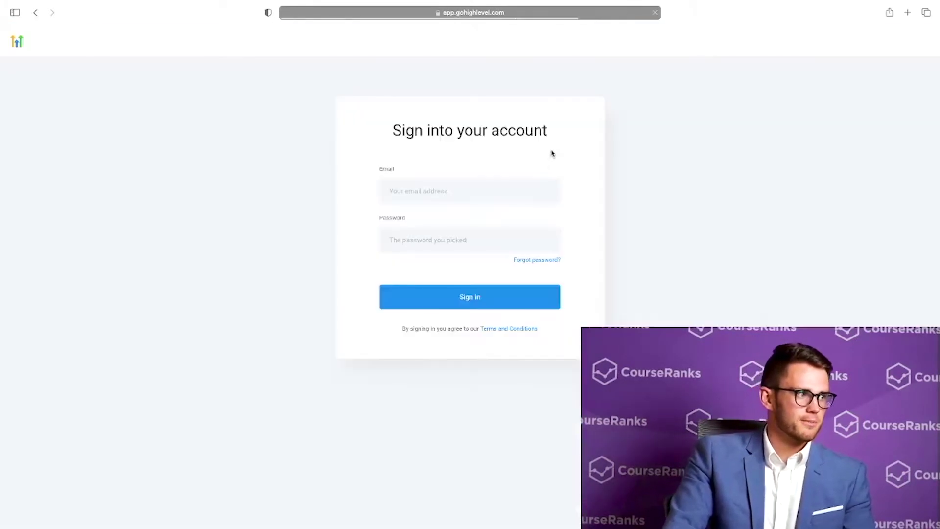
# Begin entering the account e-mail address in the sign-in form
pyautogui.click(514, 182)
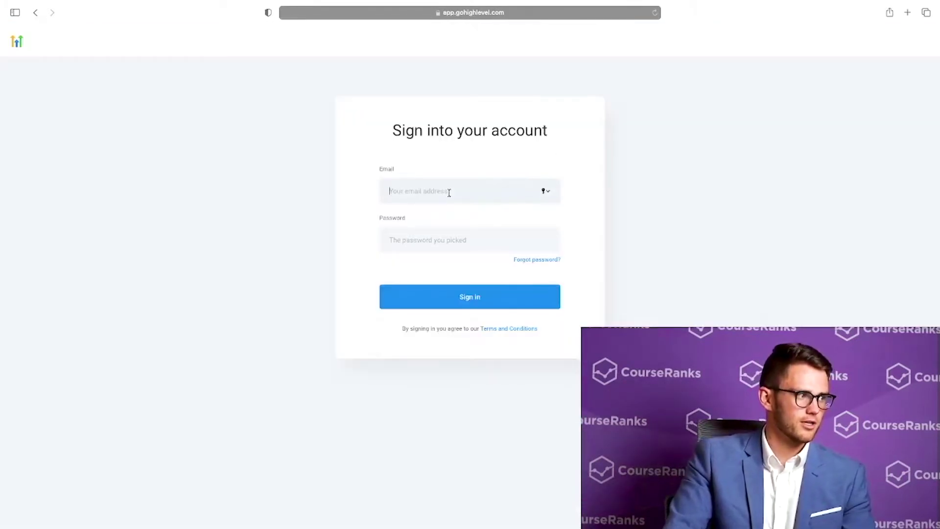
pyautogui.write('keaton')
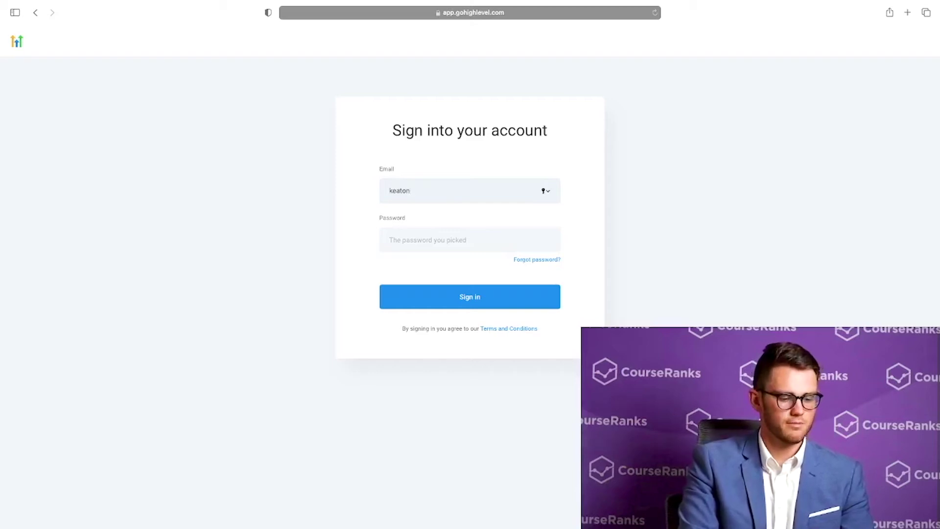
pyautogui.write('@')
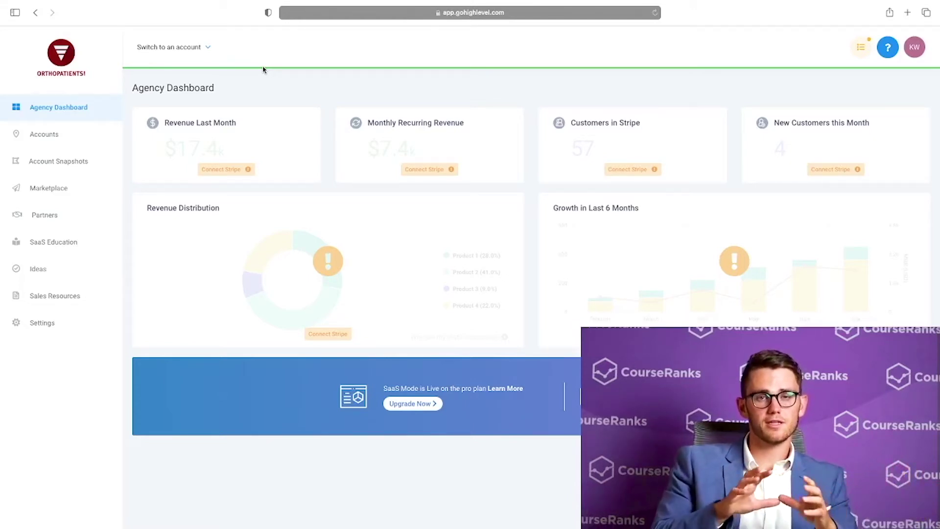
# Open the Accounts list and browse the sub-account switcher list
pyautogui.click(40, 142)
pyautogui.scroll(-10, 529, 245)
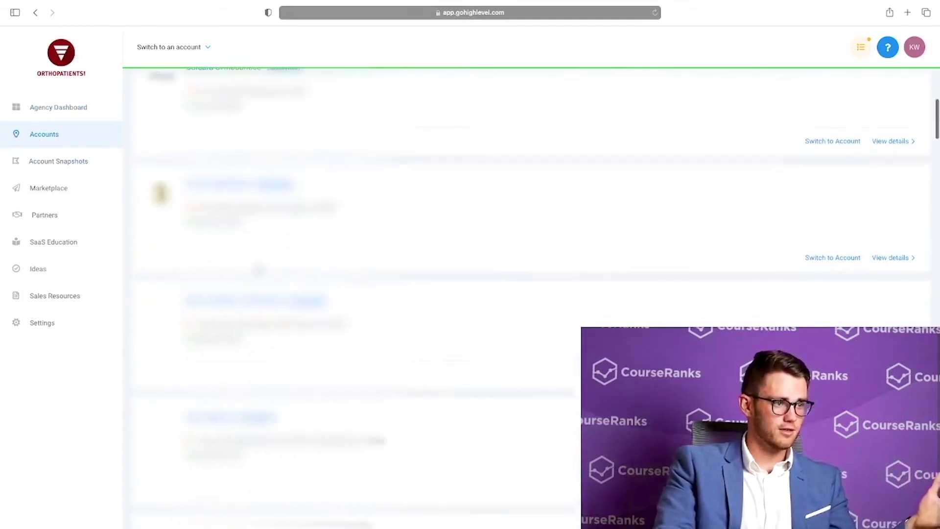
pyautogui.click(182, 49)
pyautogui.scroll(-5, 359, 226)
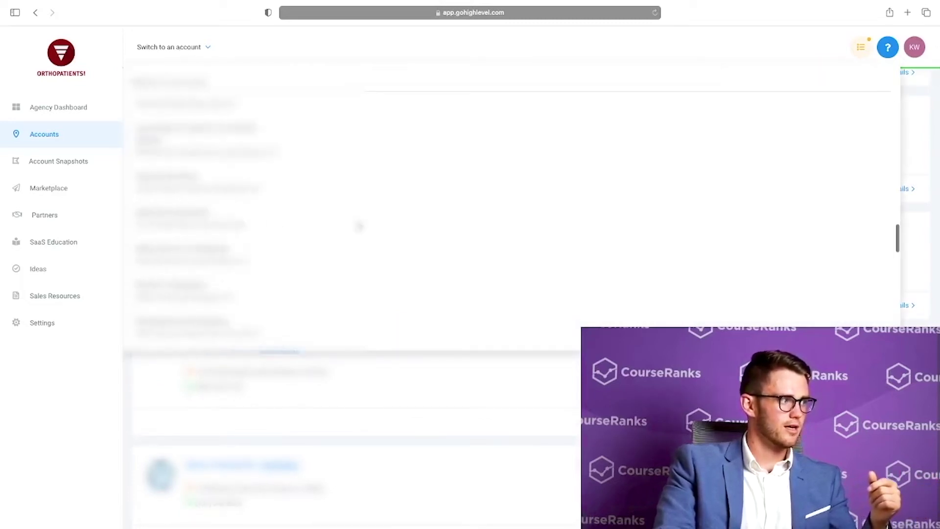
pyautogui.scroll(-5, 359, 226)
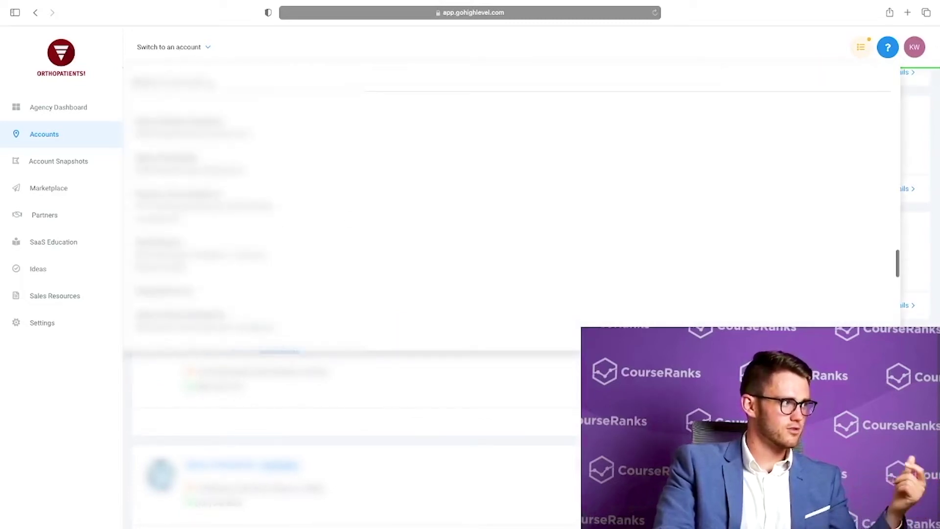
pyautogui.click(451, 366)
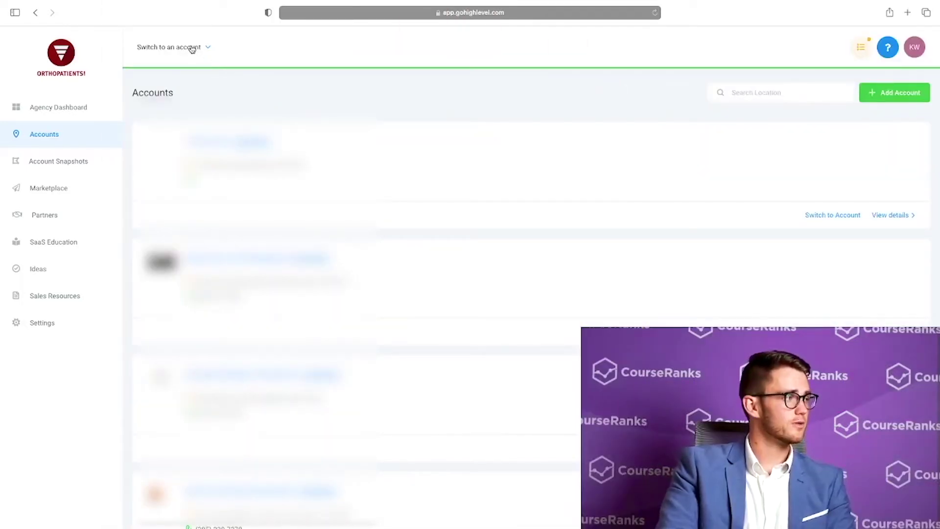
# Search 'lease' to enter Elase Medical Spas, then switch back to the agency view
pyautogui.click(192, 49)
pyautogui.doubleClick(177, 80)
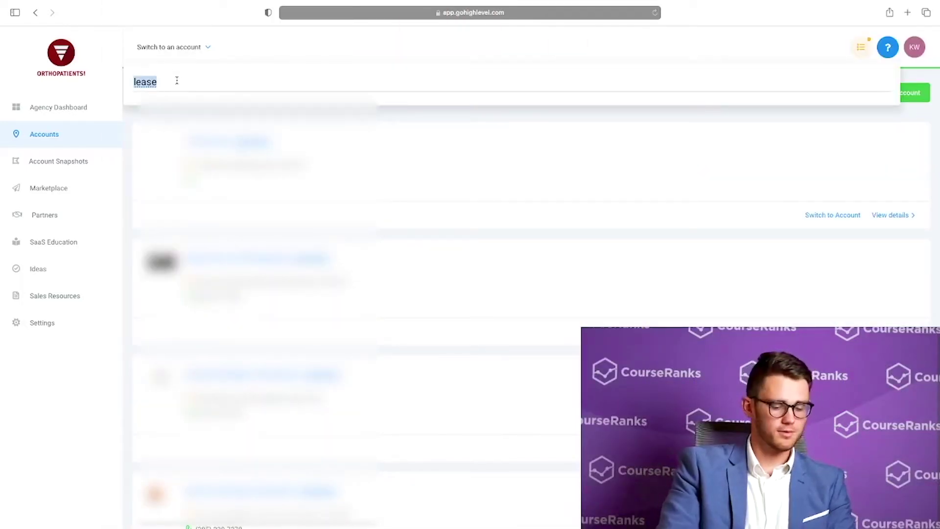
pyautogui.write('lease')
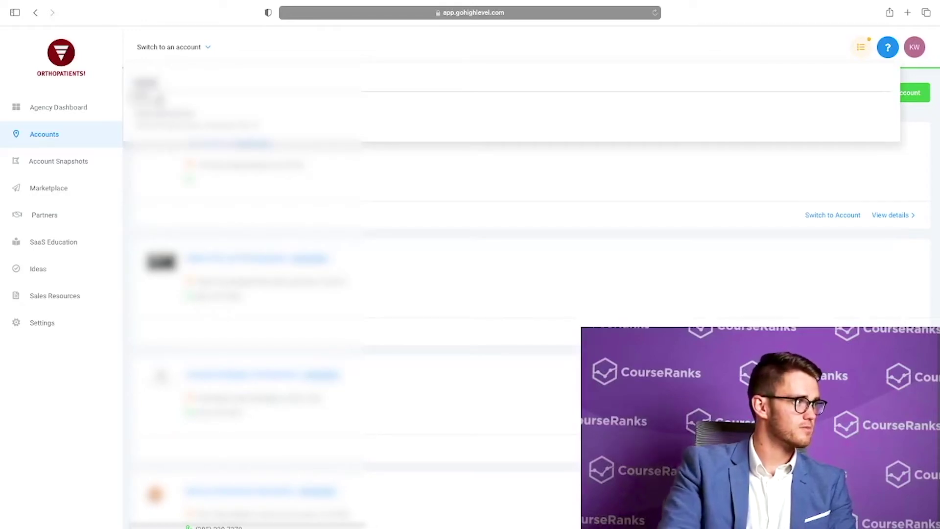
pyautogui.click(176, 120)
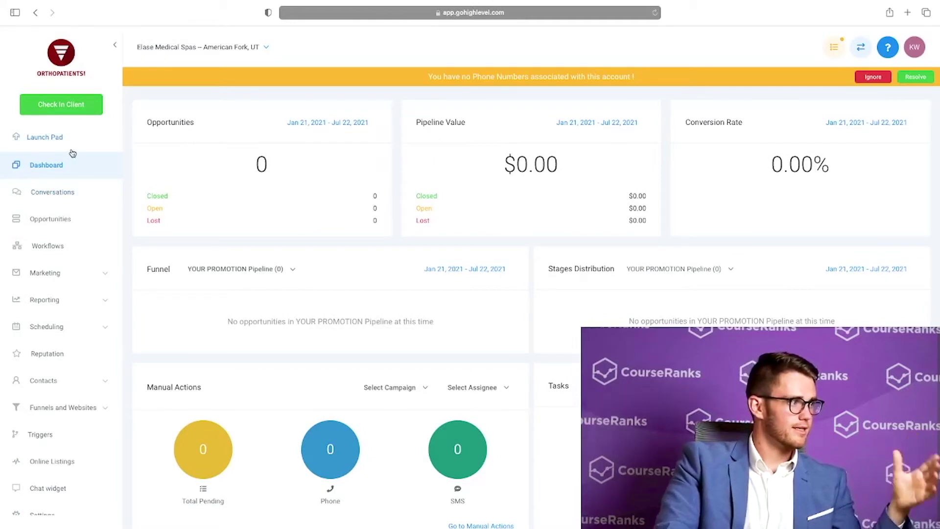
pyautogui.scroll(-1, 74, 175)
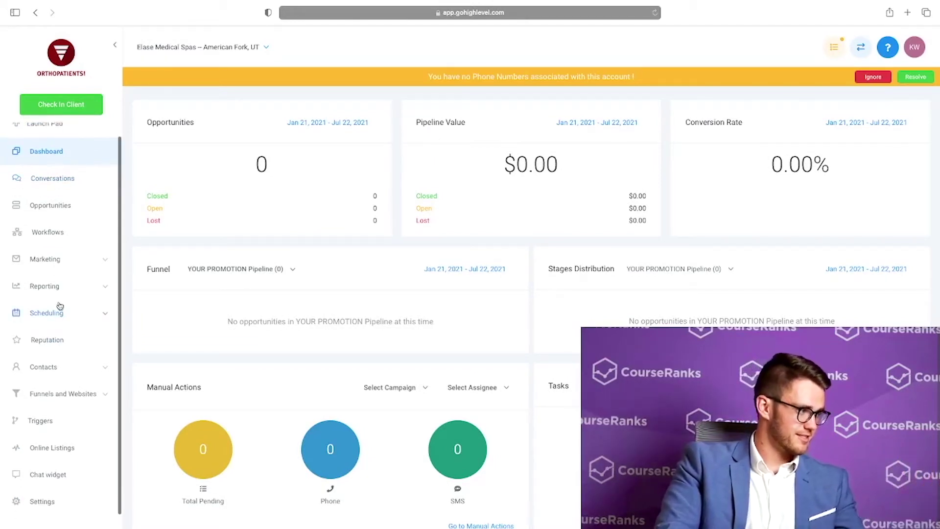
pyautogui.scroll(1, 54, 230)
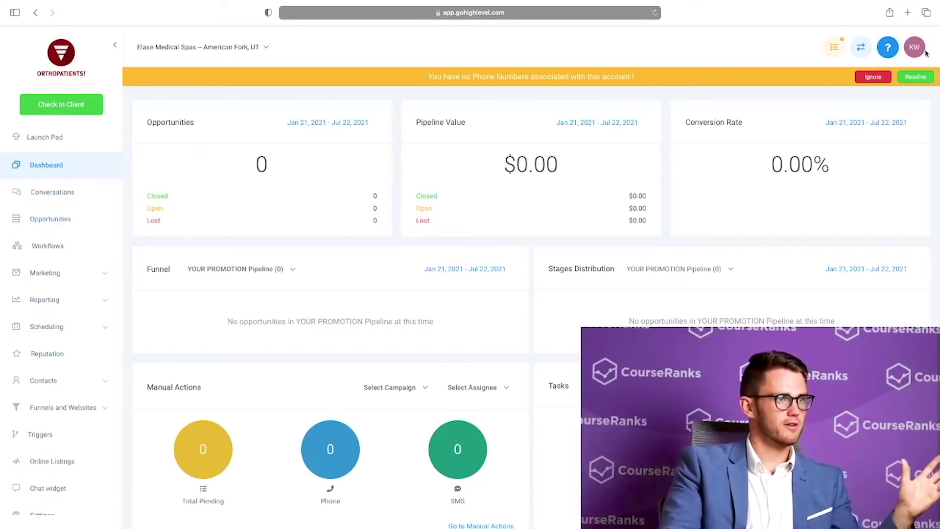
pyautogui.click(861, 48)
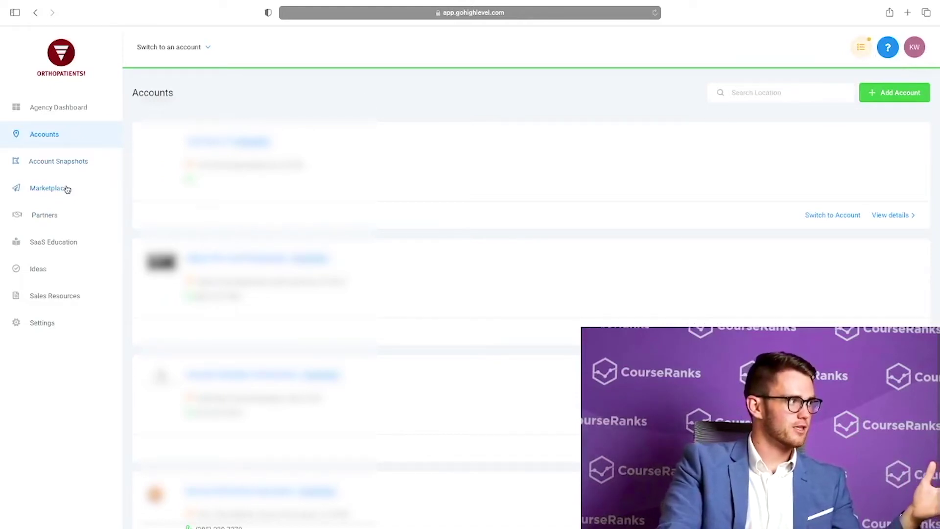
# Browse the Snapshots, Marketplace and Partners pages, then open SaaS Mode Education
pyautogui.click(78, 162)
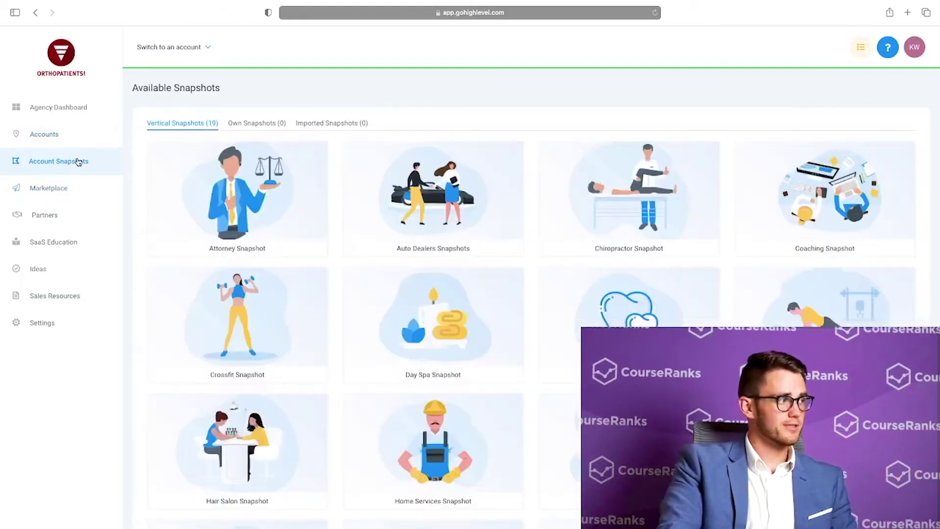
pyautogui.click(59, 189)
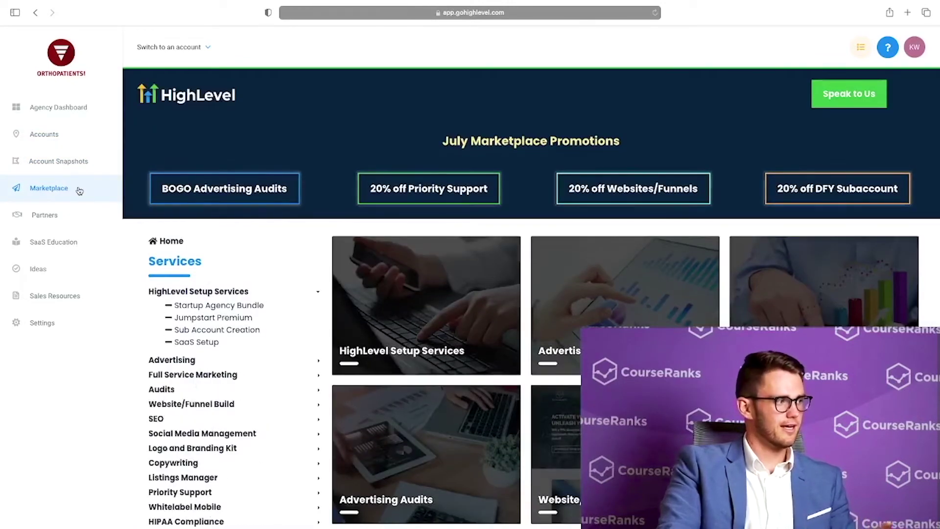
pyautogui.scroll(-3, 256, 322)
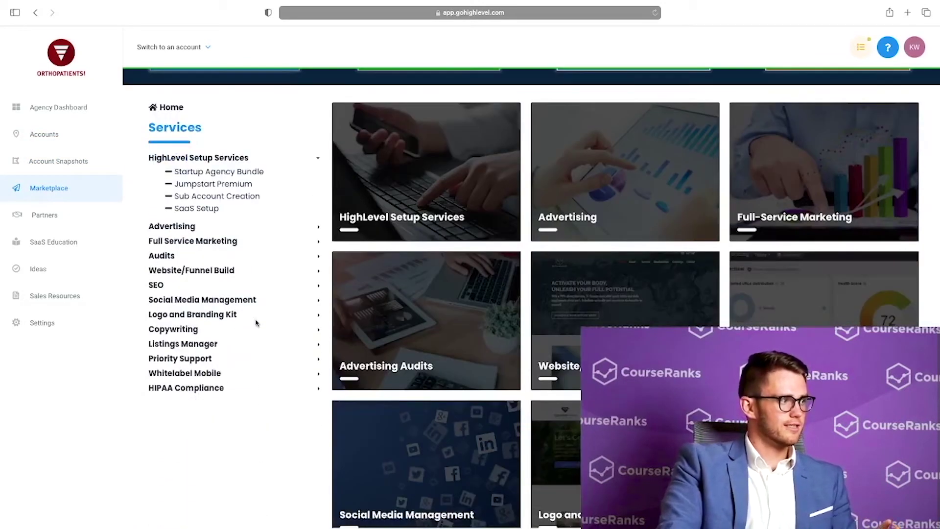
pyautogui.scroll(1, 256, 322)
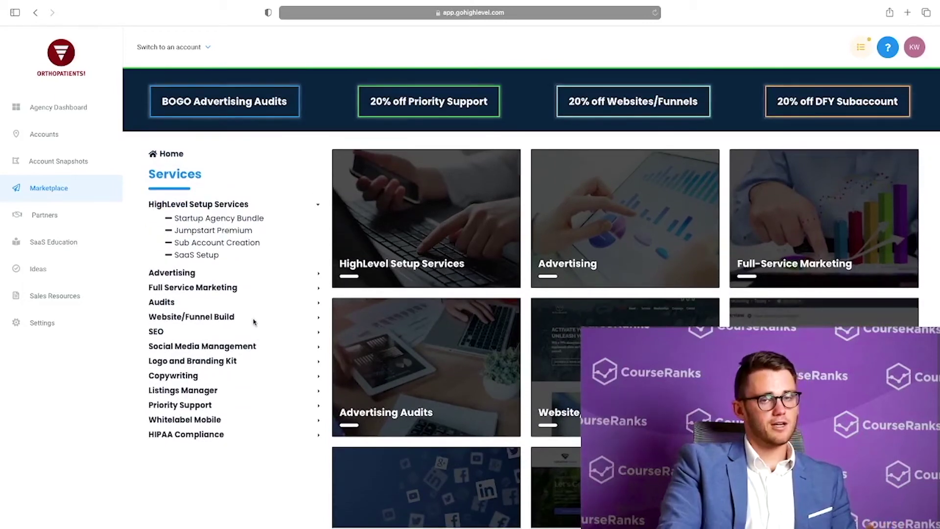
pyautogui.scroll(1, 254, 322)
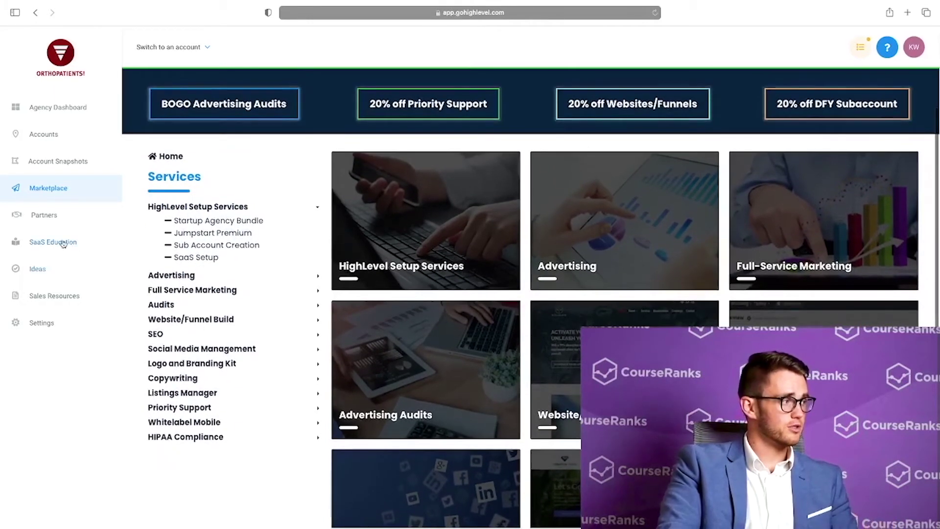
pyautogui.click(49, 221)
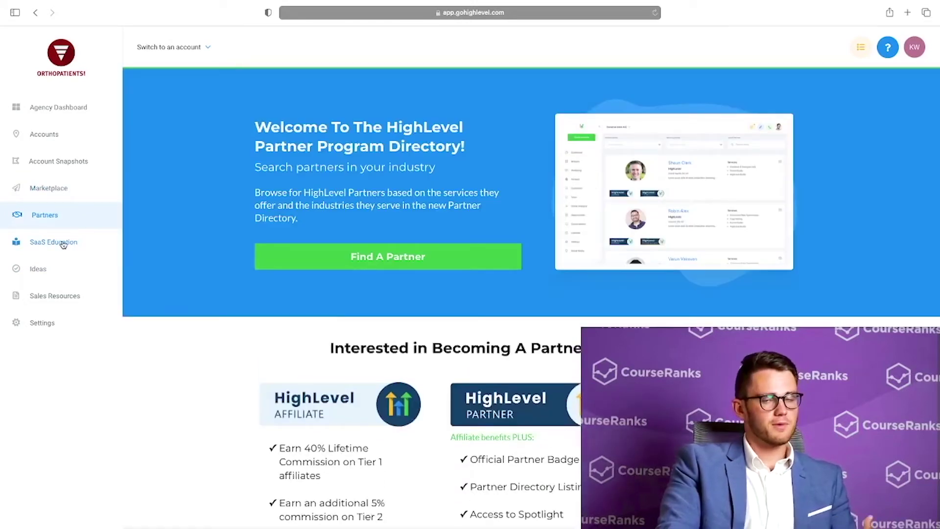
pyautogui.click(64, 243)
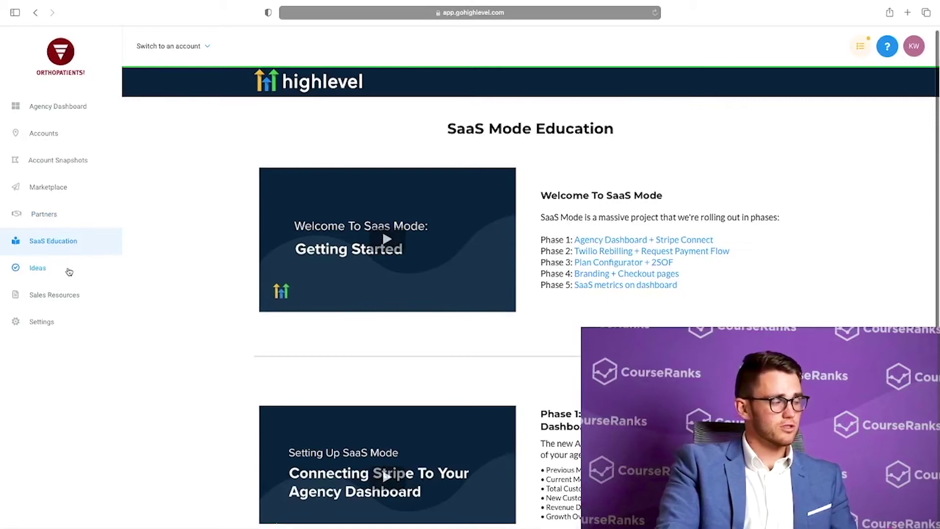
# View the Ideas board, then scroll through the Sales Resources healthcare and listings decks
pyautogui.click(49, 270)
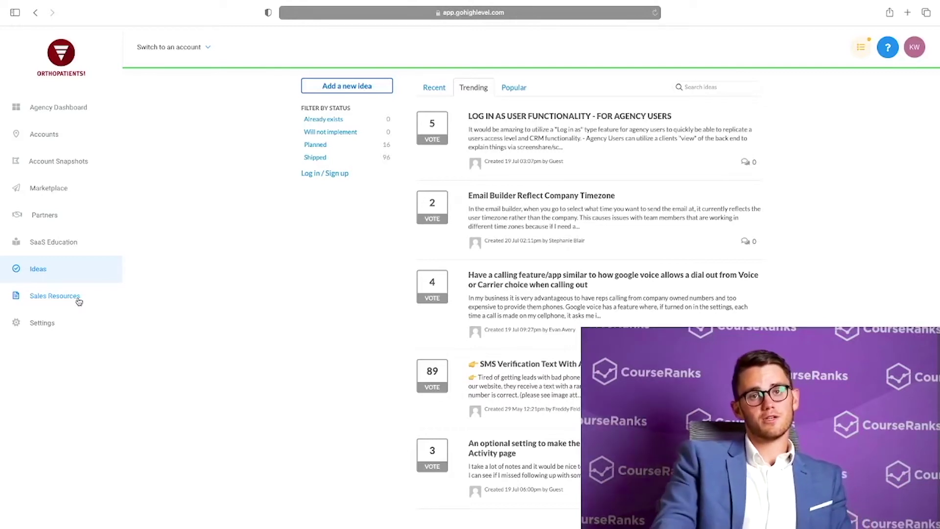
pyautogui.click(79, 297)
pyautogui.scroll(-4, 232, 313)
pyautogui.scroll(-3, 232, 313)
pyautogui.scroll(8, 232, 313)
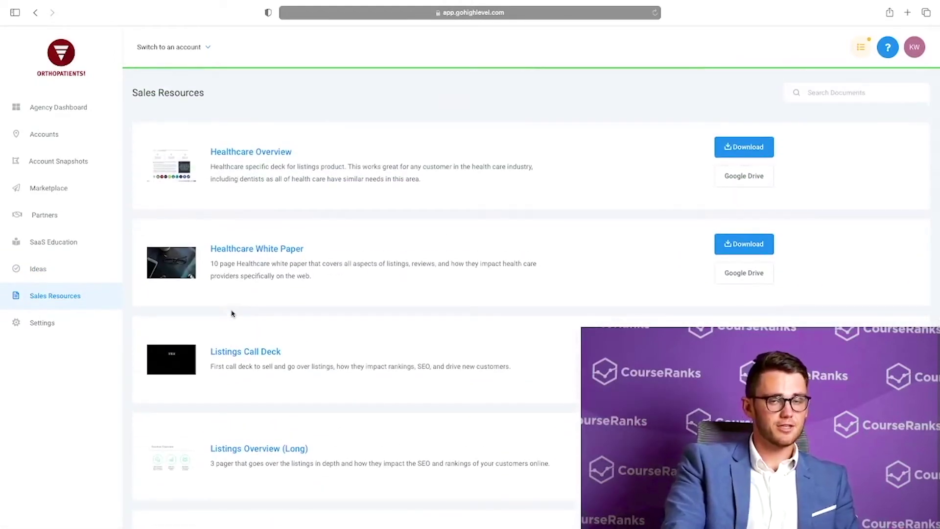
# Open Settings to the agency company settings
pyautogui.click(47, 327)
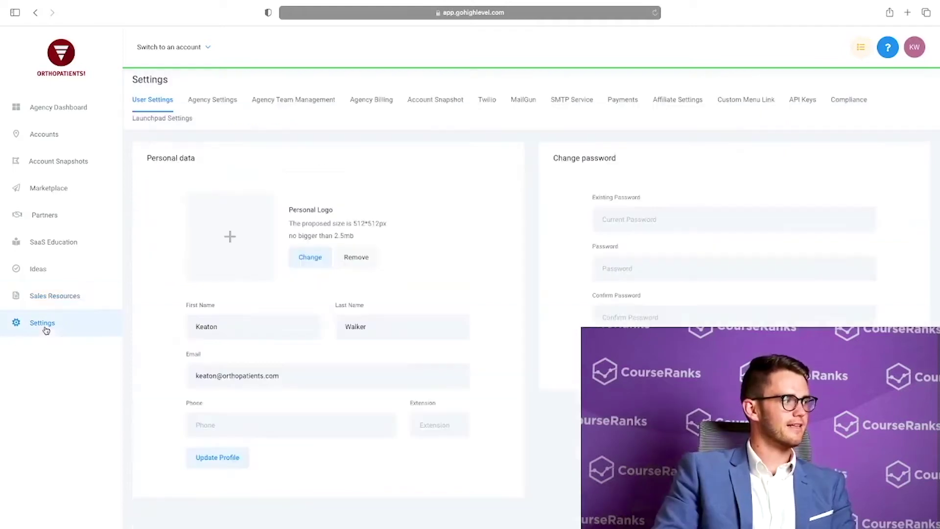
pyautogui.click(206, 100)
pyautogui.scroll(-6, 139, 241)
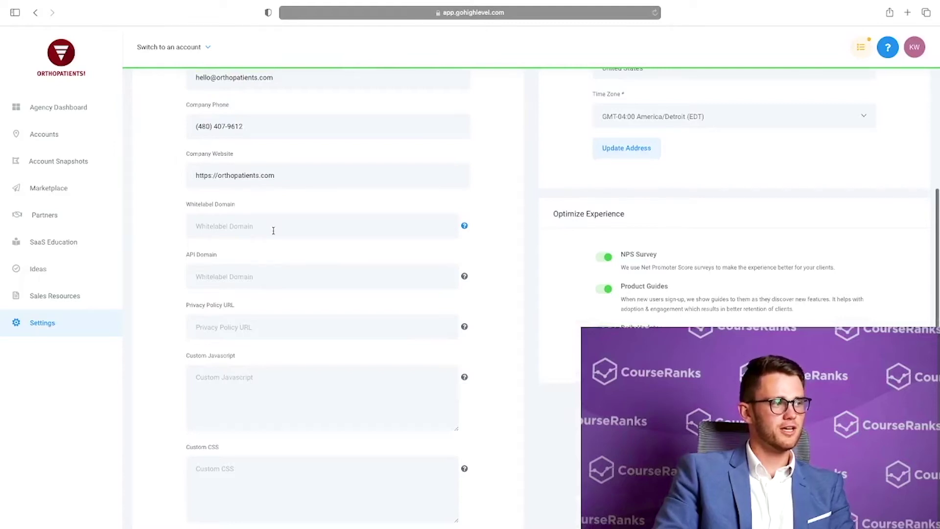
# Enter app.courseranks.com as whitelabel domain, clear it again, then open Account Snapshots
pyautogui.click(273, 231)
pyautogui.write('app')
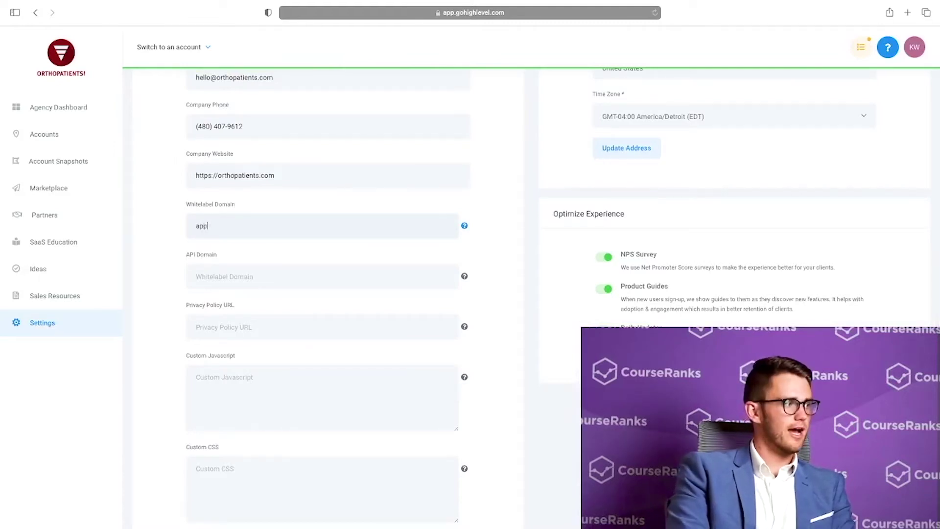
pyautogui.write('.courseranks.com')
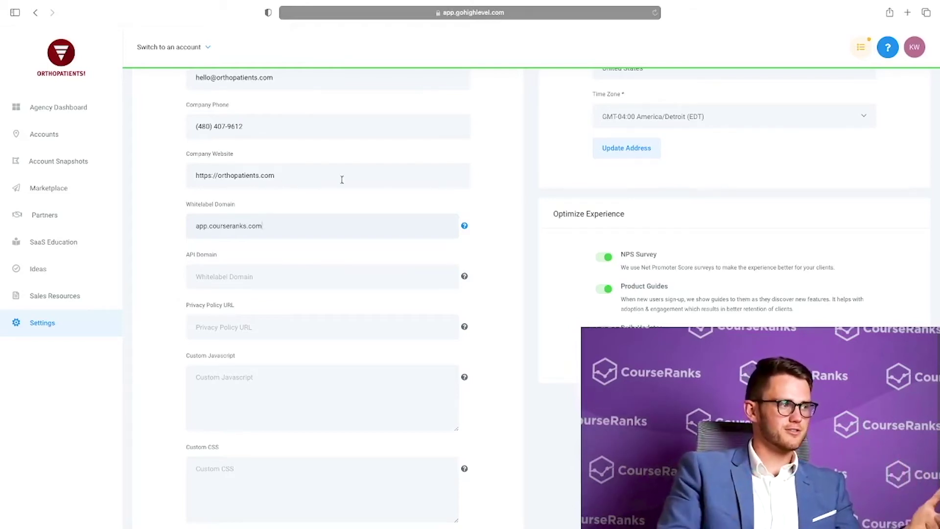
pyautogui.tripleClick(267, 228)
pyautogui.press('BackSpace')
pyautogui.scroll(6, 267, 230)
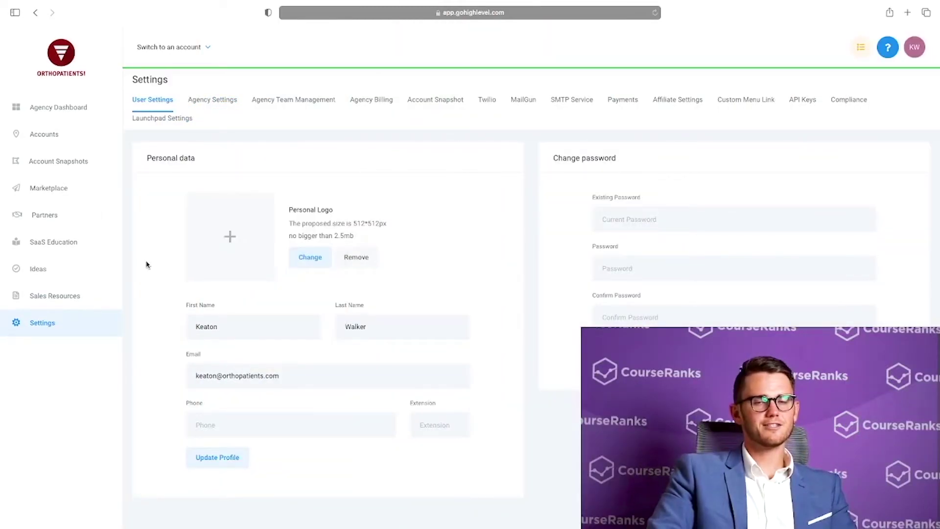
pyautogui.click(76, 161)
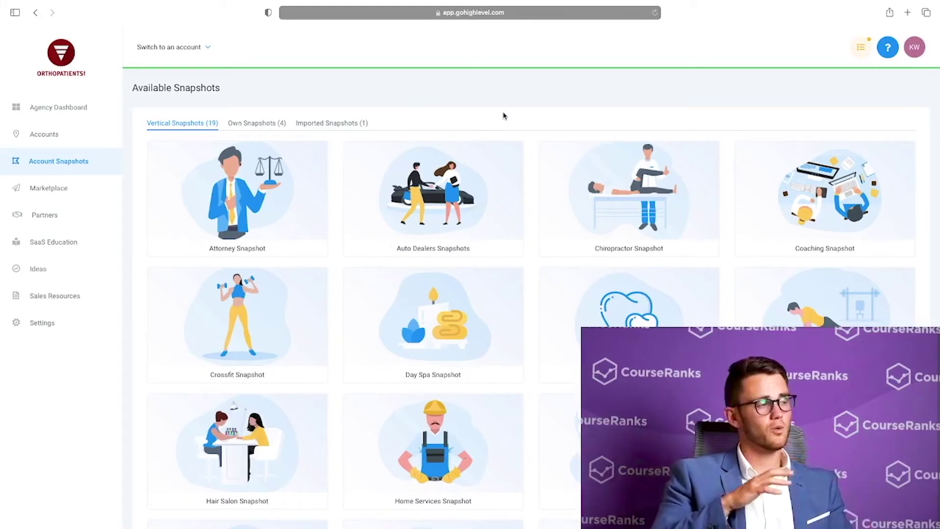
# Compare Own Snapshots with Vertical Snapshots and scroll through the industry templates
pyautogui.click(268, 123)
pyautogui.click(212, 123)
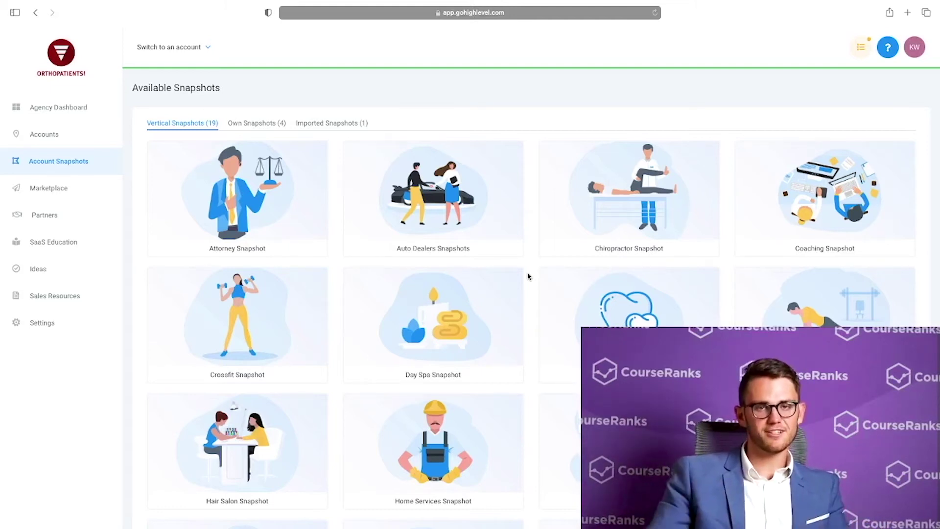
pyautogui.scroll(-5, 528, 277)
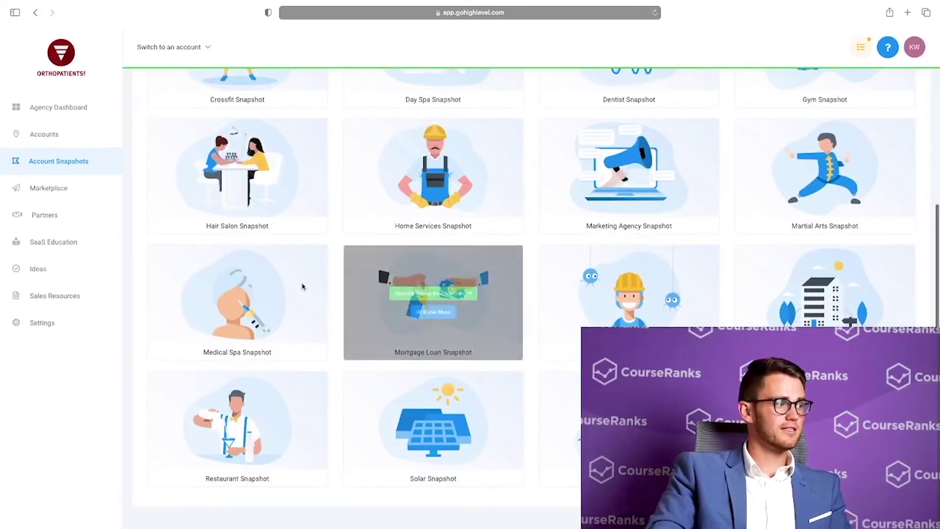
# Start a Medical Spa snapshot account by searching 'Melanie med spa' and choosing Milani MedSpa
pyautogui.click(258, 294)
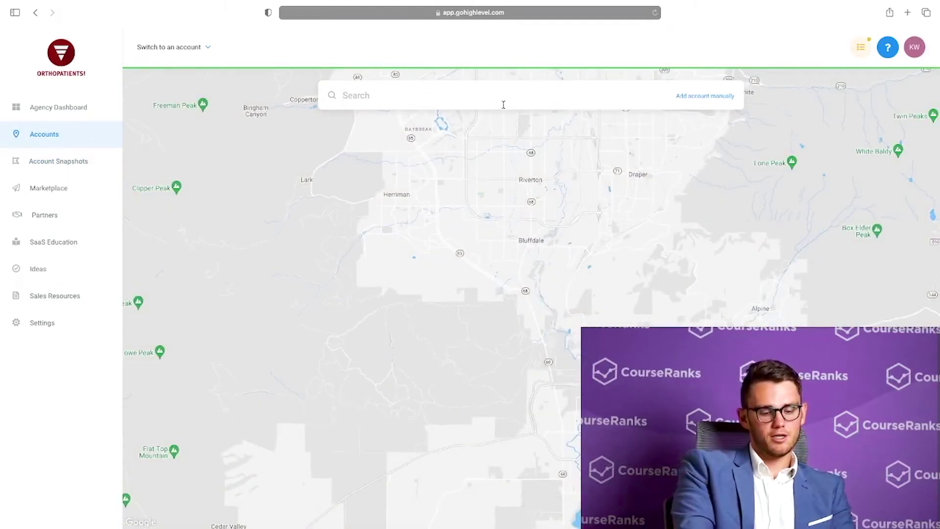
pyautogui.write('Melanie me')
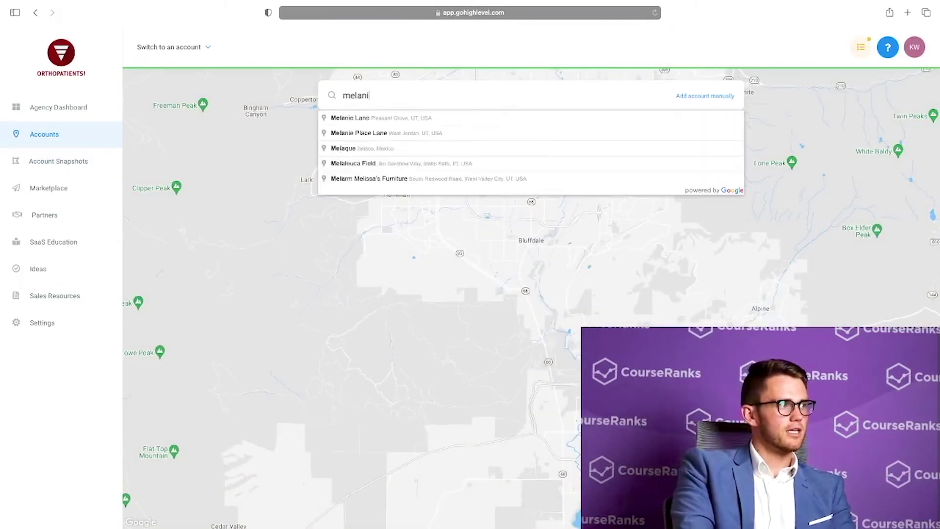
pyautogui.write('d spa')
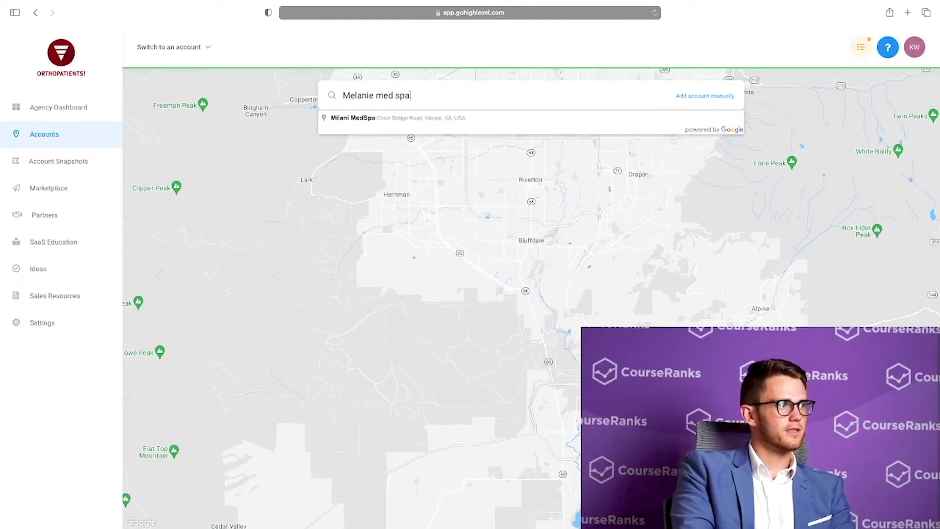
pyautogui.click(474, 118)
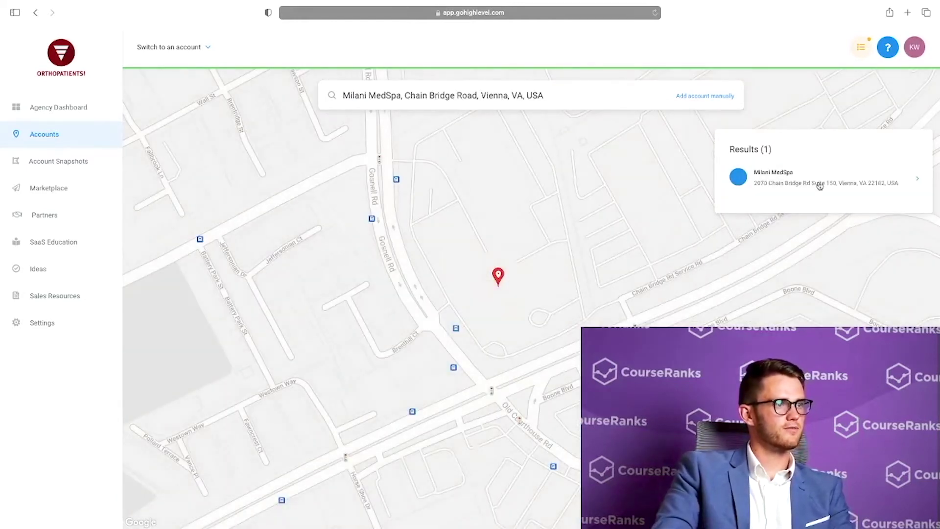
pyautogui.click(819, 185)
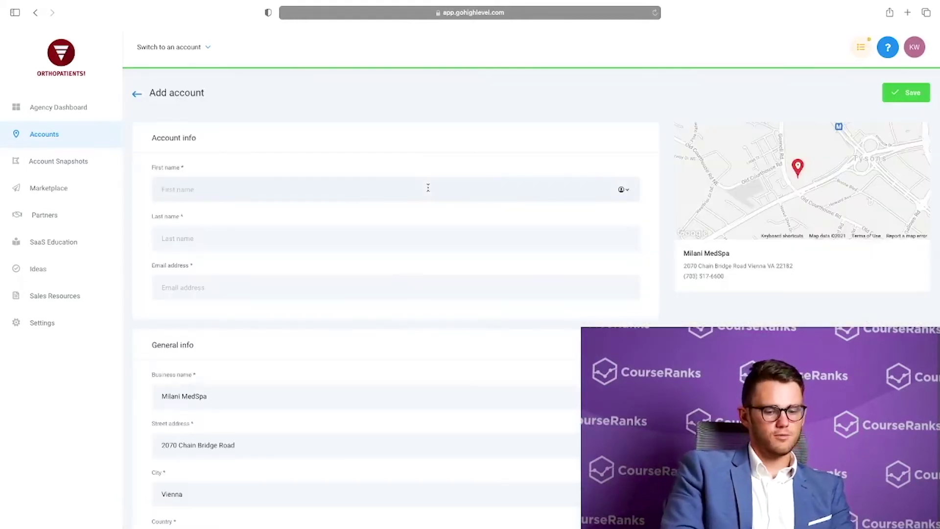
# Fill in the test contact's first name, last name and e-mail, then save the account
pyautogui.write('MedSpa')
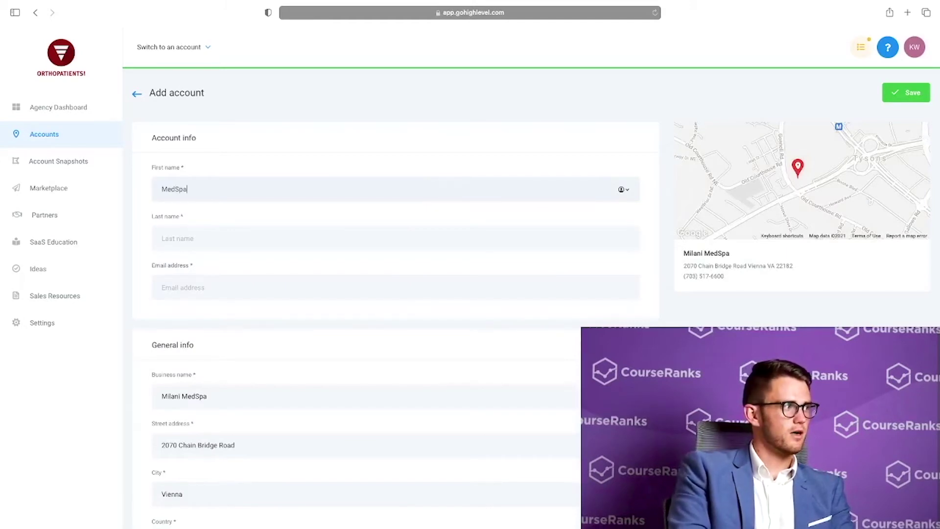
pyautogui.press('Tab')
pyautogui.write('Test')
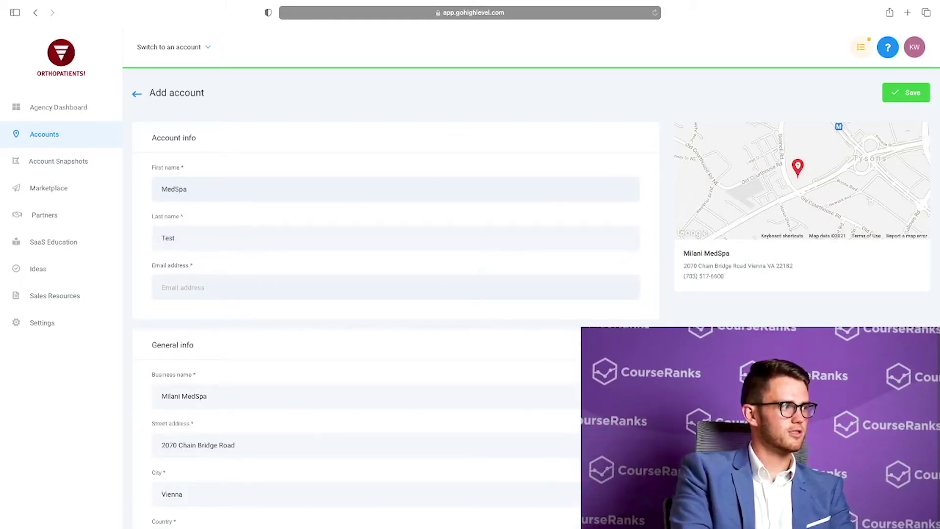
pyautogui.press('Tab')
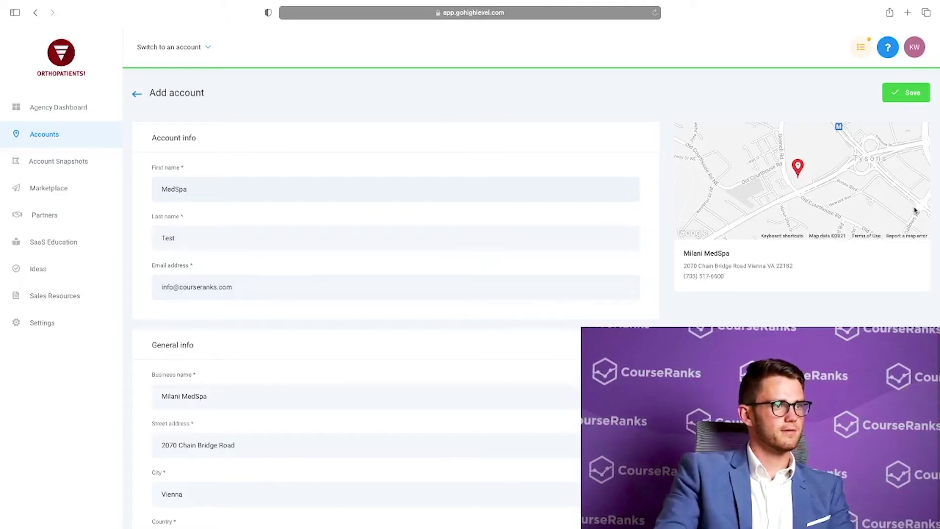
pyautogui.click(910, 96)
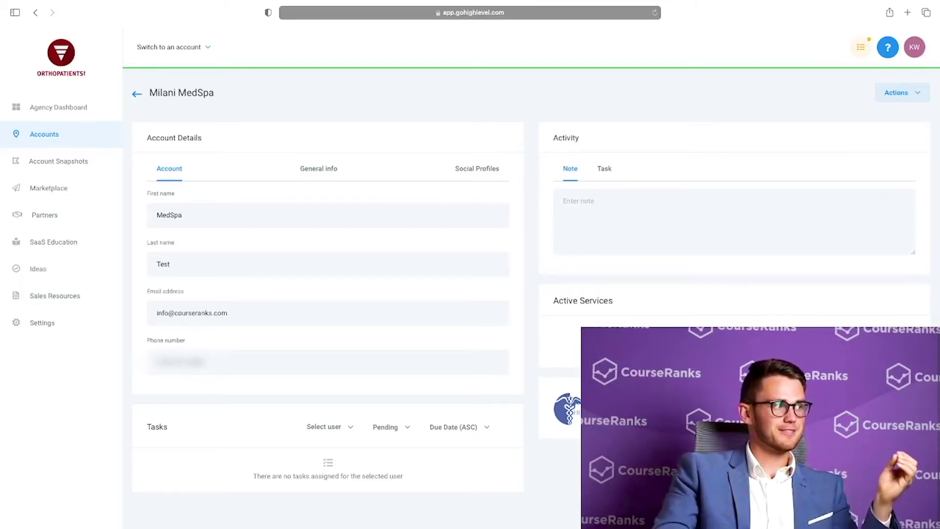
# Return to Accounts, switch into Milani MedSpa by searching 'milani', and open its Phone Numbers settings
pyautogui.click(137, 94)
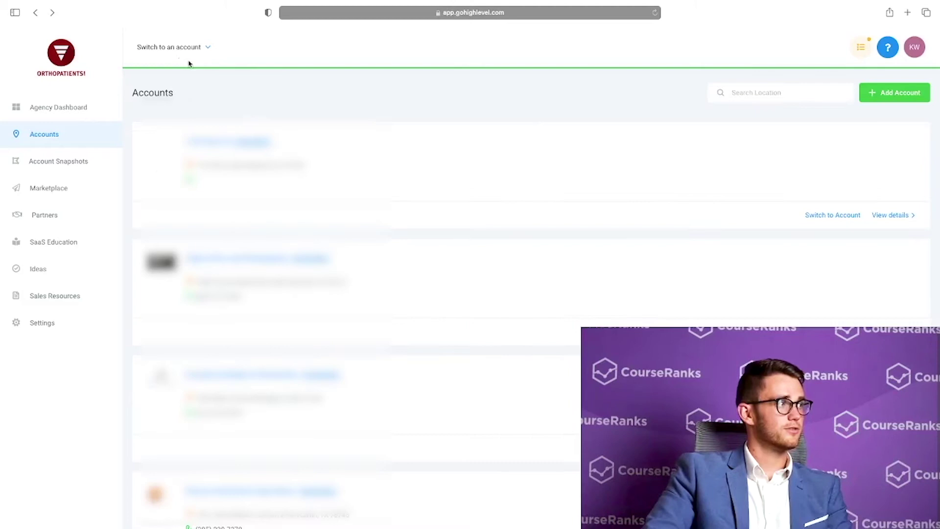
pyautogui.click(159, 49)
pyautogui.write('milani')
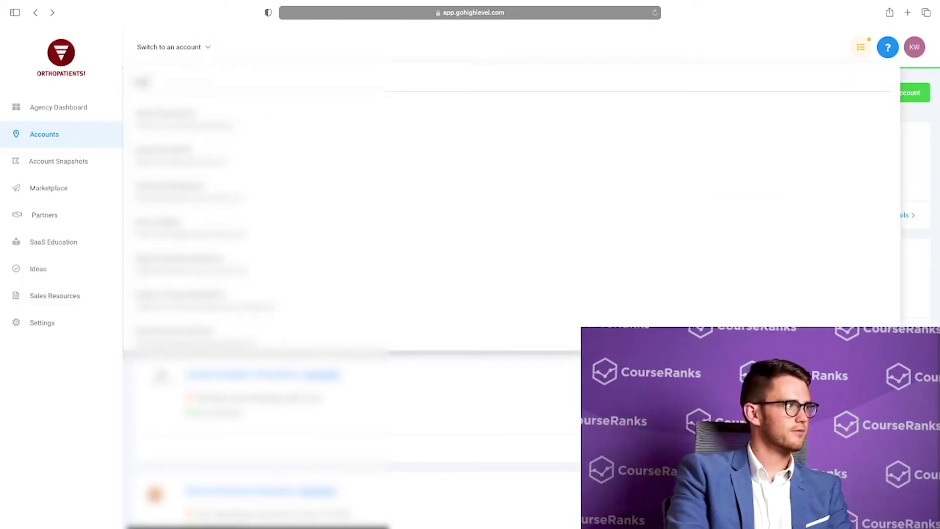
pyautogui.click(230, 123)
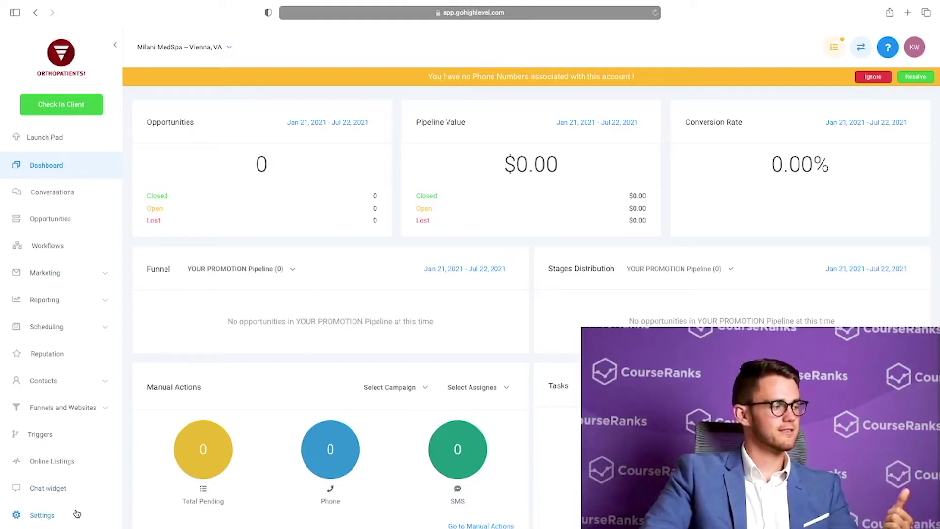
pyautogui.click(77, 513)
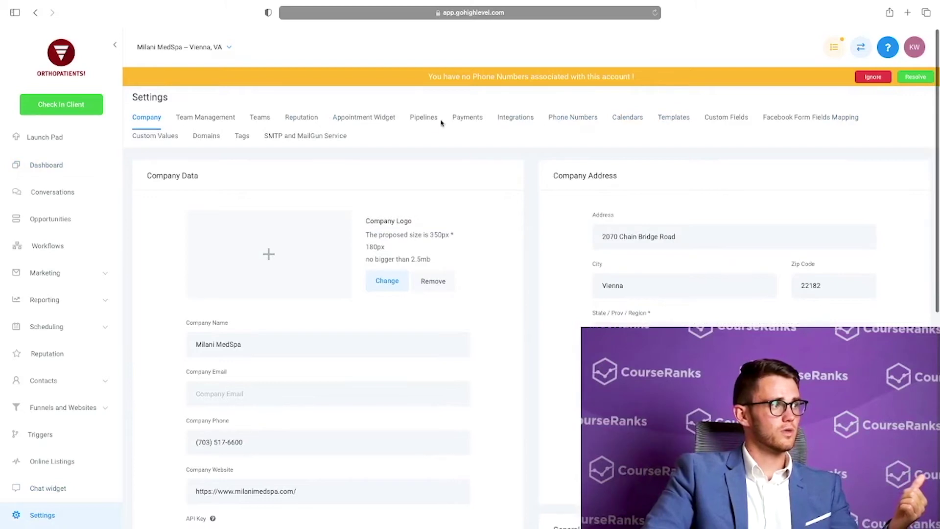
pyautogui.click(590, 118)
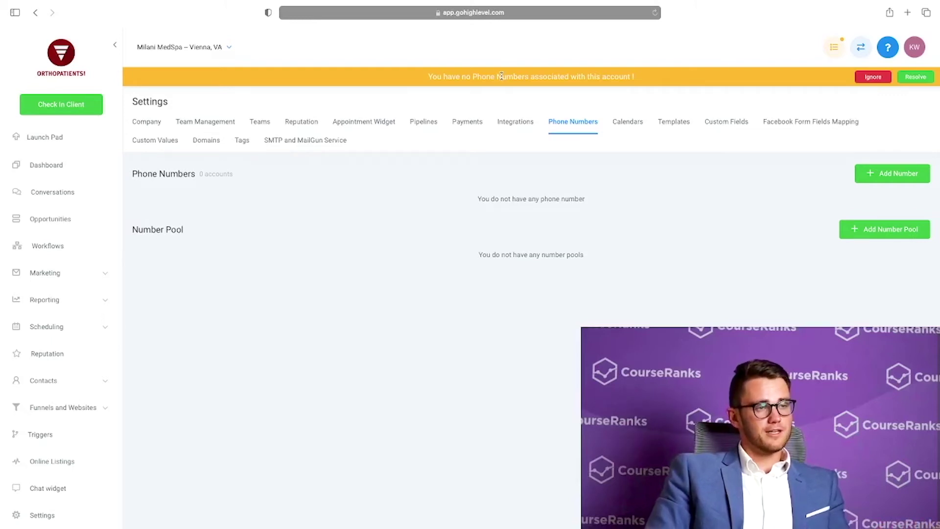
# Look over the Milani MedSpa dashboard, then go to its Triggers page
pyautogui.click(64, 167)
pyautogui.scroll(-2, 77, 235)
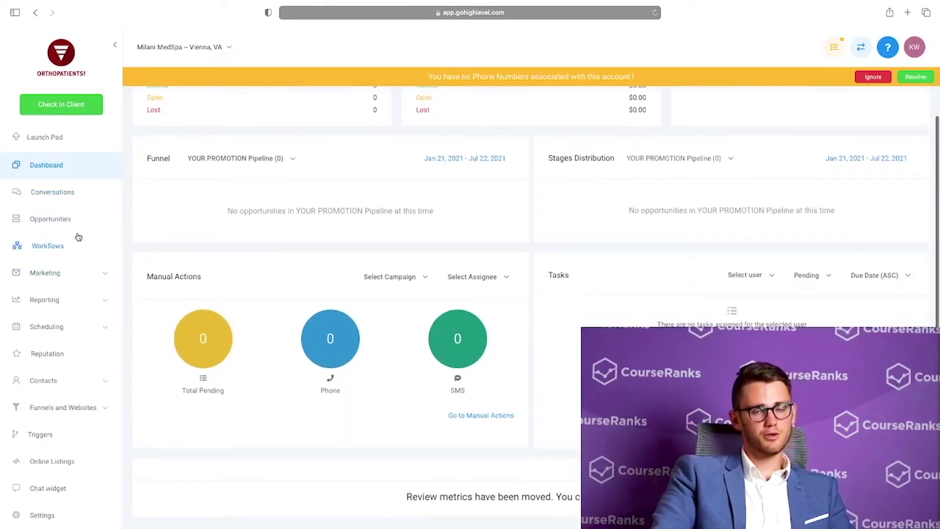
pyautogui.scroll(2, 79, 237)
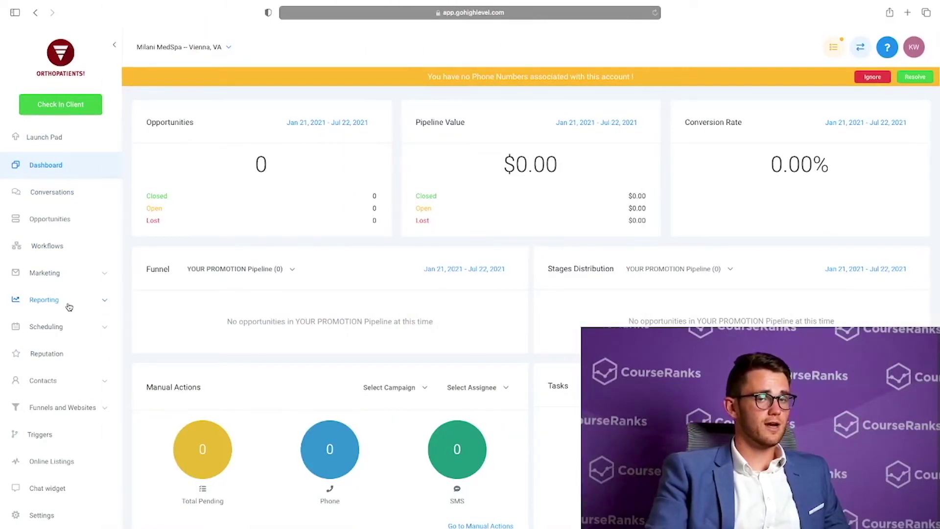
pyautogui.scroll(-1, 69, 306)
pyautogui.click(51, 442)
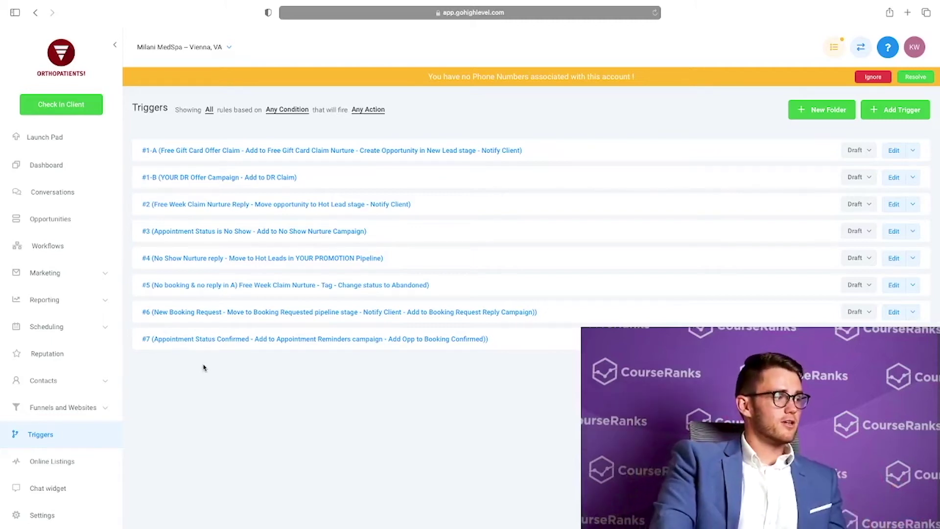
# Switch triggers #1-A, #1-B, #2 and #3 from Draft to Active
pyautogui.click(862, 150)
pyautogui.click(862, 175)
pyautogui.click(862, 178)
pyautogui.click(813, 204)
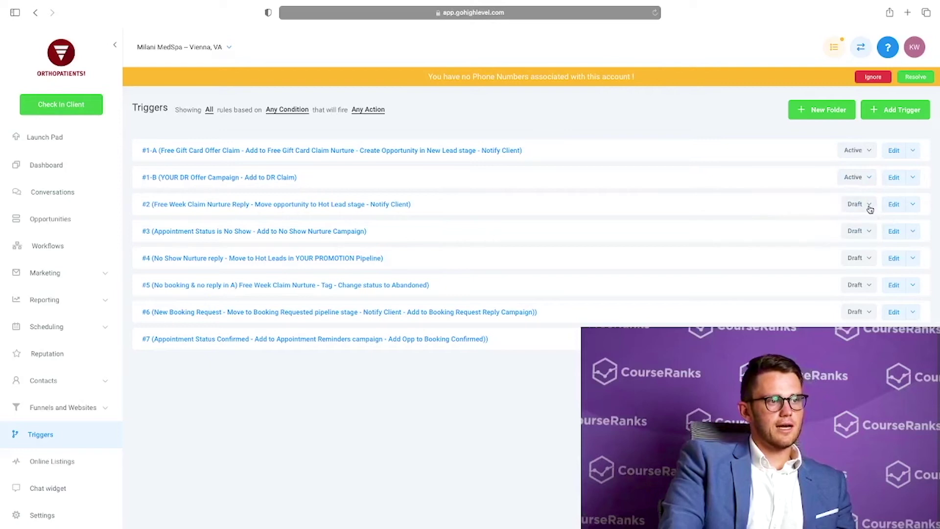
pyautogui.click(862, 205)
pyautogui.click(836, 226)
pyautogui.click(862, 231)
pyautogui.click(803, 253)
# Set triggers #4, #5 and #6 to Active, then open trigger #1-A's editor
pyautogui.click(862, 258)
pyautogui.click(808, 280)
pyautogui.click(862, 285)
pyautogui.click(747, 307)
pyautogui.click(862, 312)
pyautogui.click(808, 334)
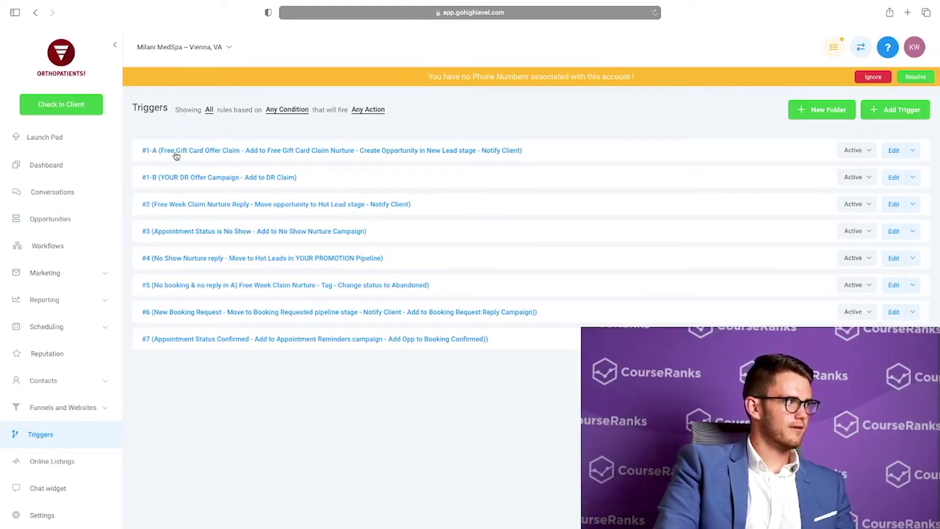
pyautogui.click(297, 156)
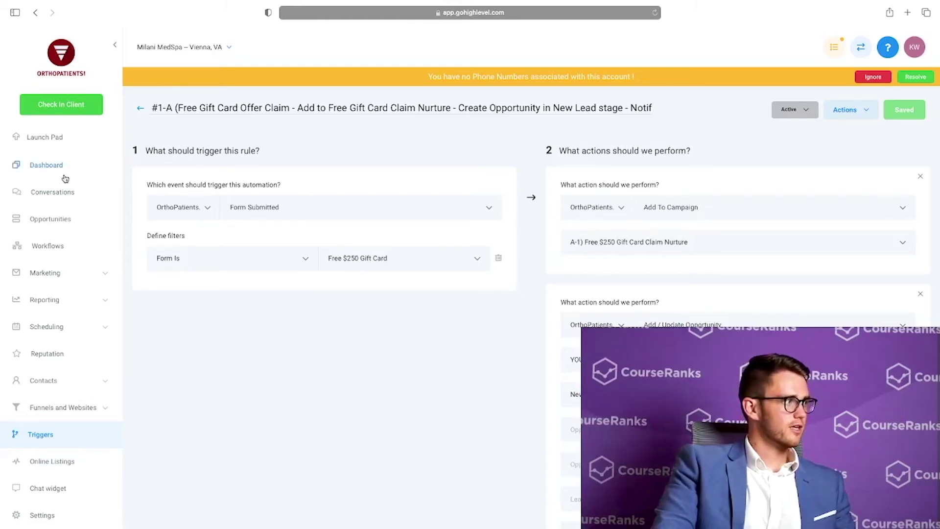
# Open Marketing > Campaigns in a private tab and select the A-1) Free $250 Gift Card Claim Nurture campaign
pyautogui.click(68, 273)
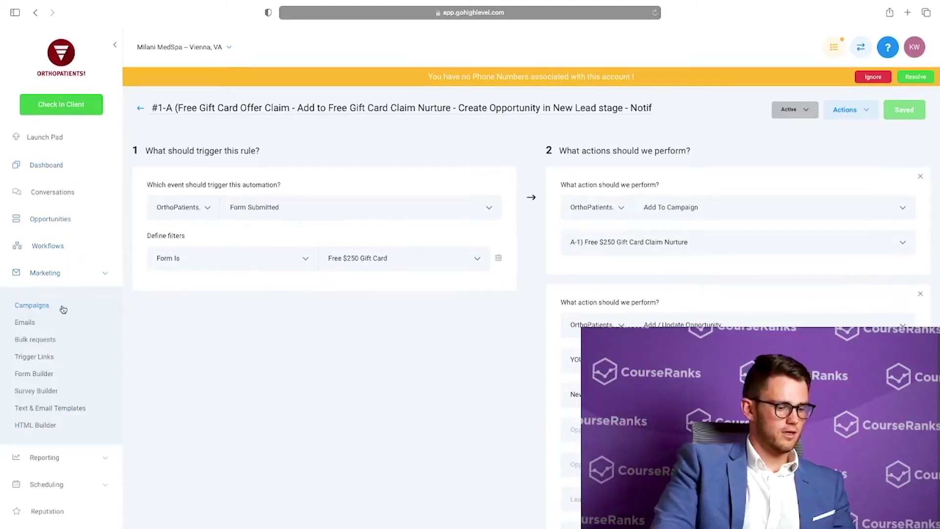
pyautogui.rightClick(62, 307)
pyautogui.click(111, 310)
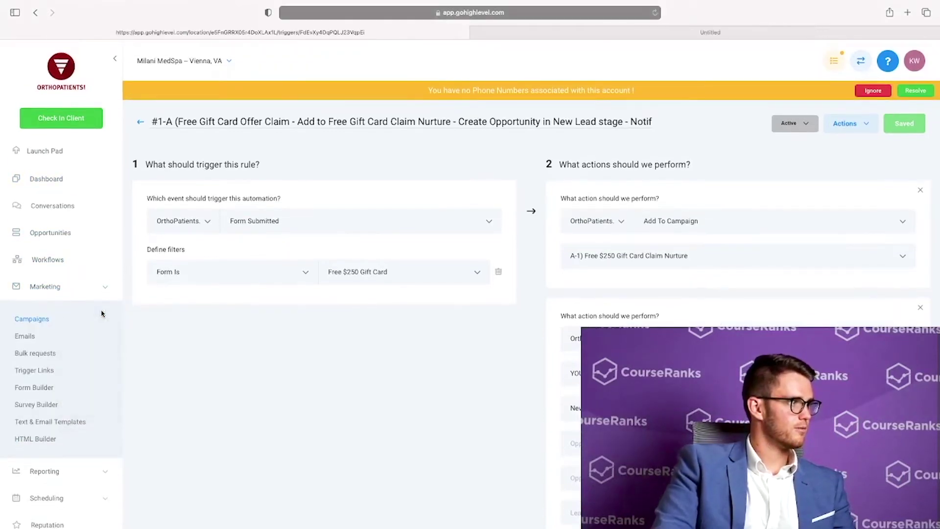
pyautogui.click(582, 32)
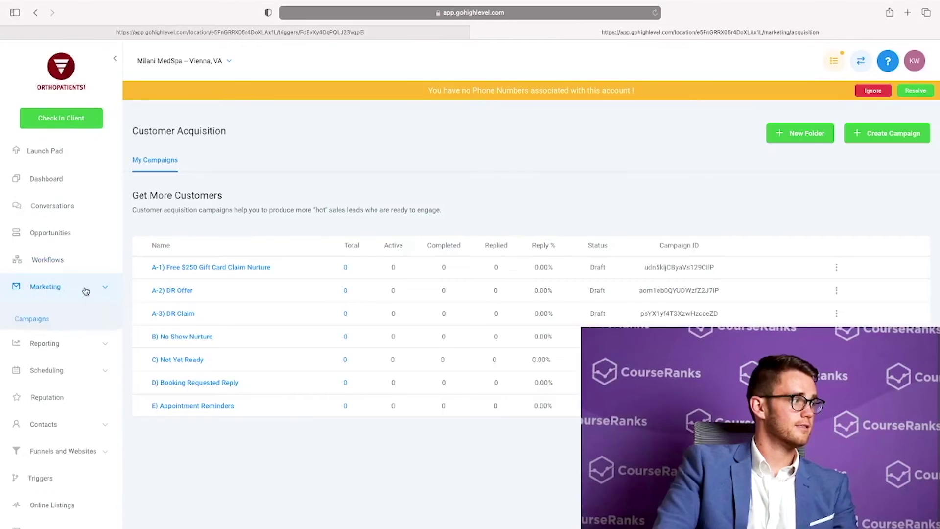
pyautogui.click(177, 268)
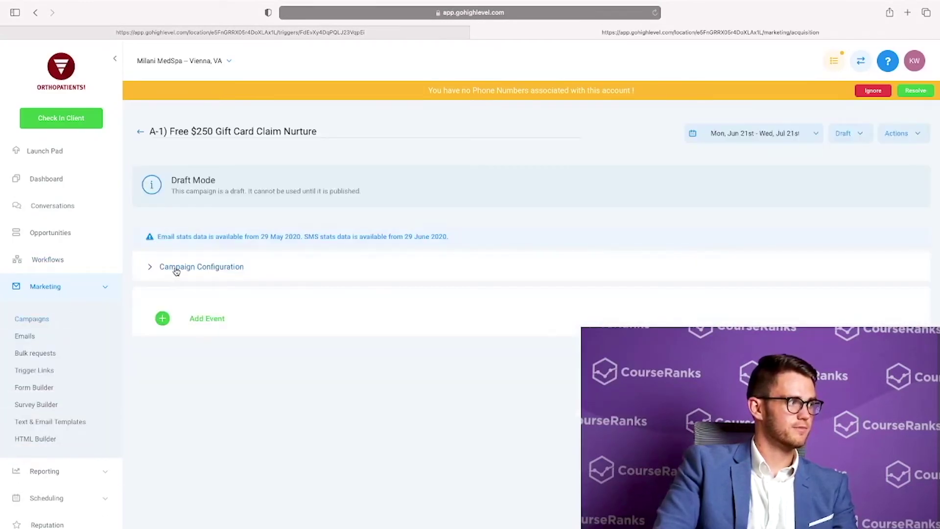
# Compare with trigger #1-A, then scroll through the campaign's SMS, email, call and voicemail steps
pyautogui.click(293, 33)
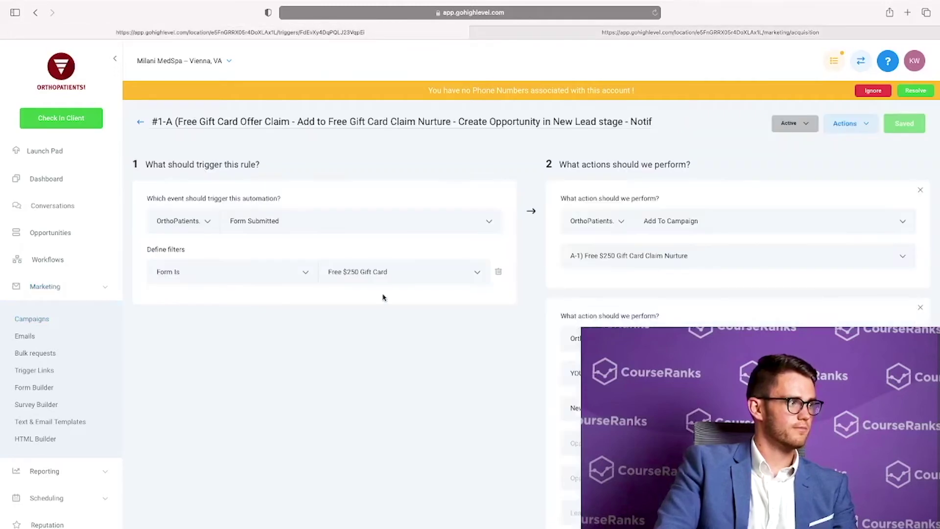
pyautogui.scroll(-1, 383, 293)
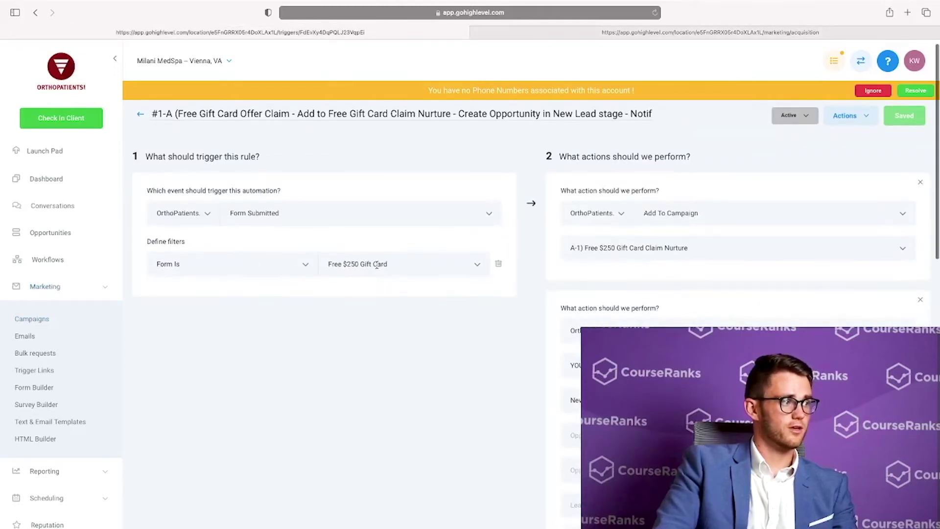
pyautogui.click(618, 33)
pyautogui.scroll(-3, 243, 286)
pyautogui.scroll(-1, 242, 285)
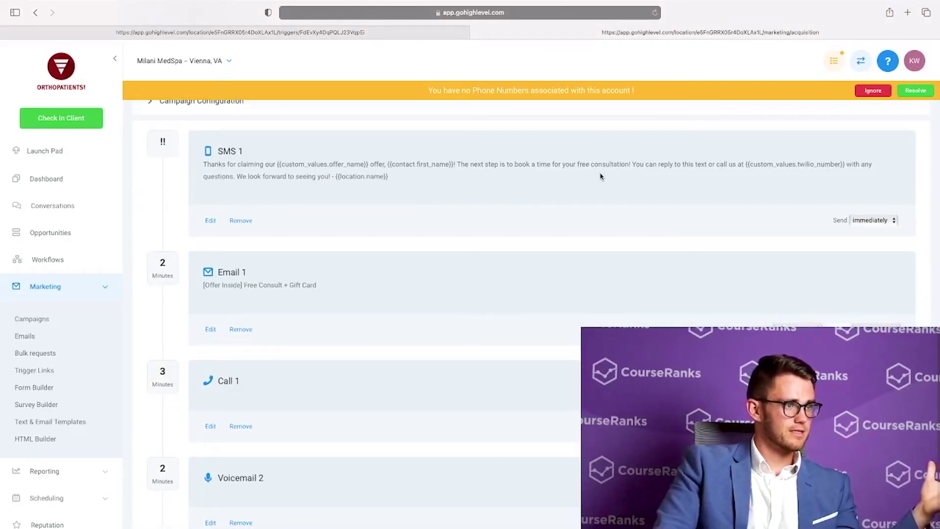
pyautogui.scroll(-5, 277, 282)
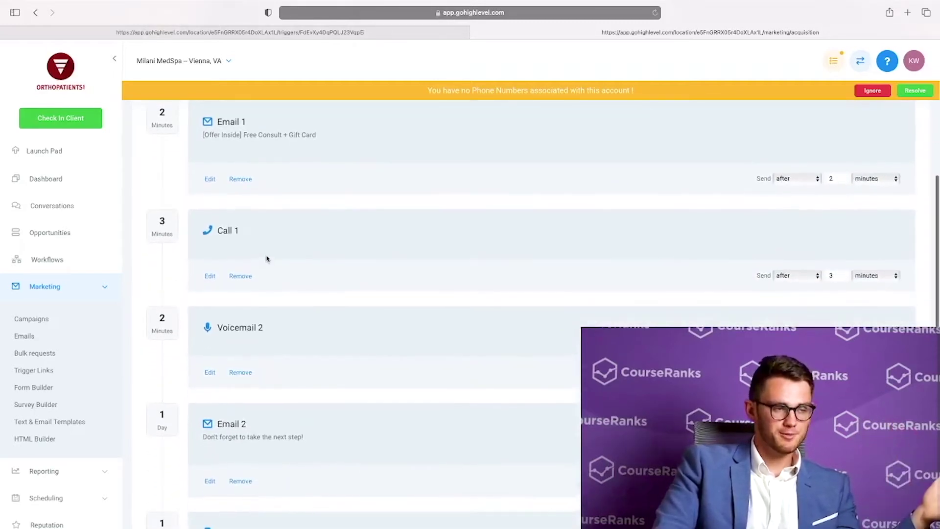
pyautogui.scroll(-2, 267, 260)
pyautogui.scroll(-1, 275, 283)
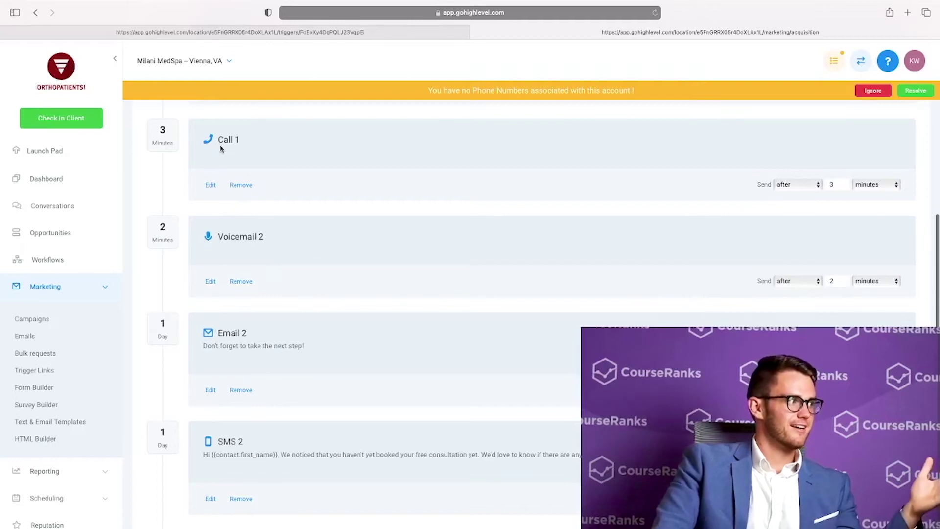
pyautogui.scroll(-3, 252, 313)
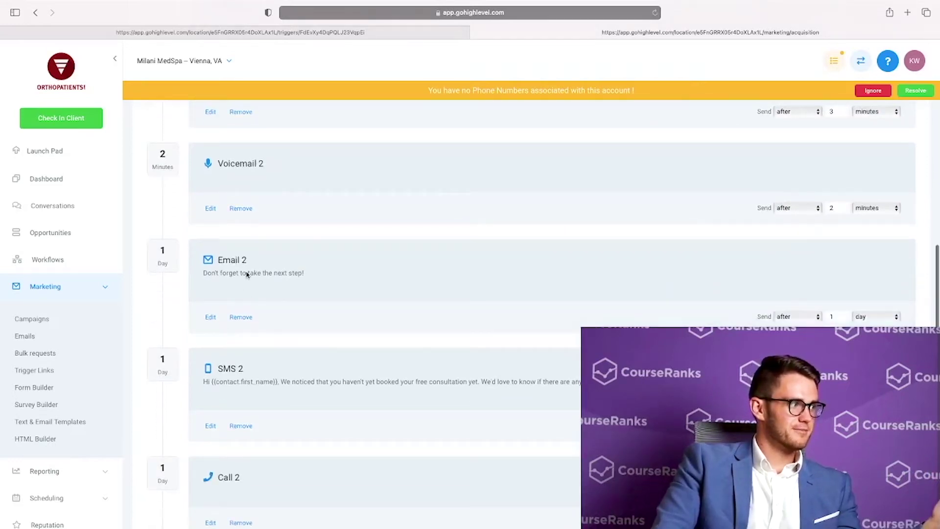
pyautogui.scroll(-7, 245, 300)
pyautogui.scroll(20, 245, 329)
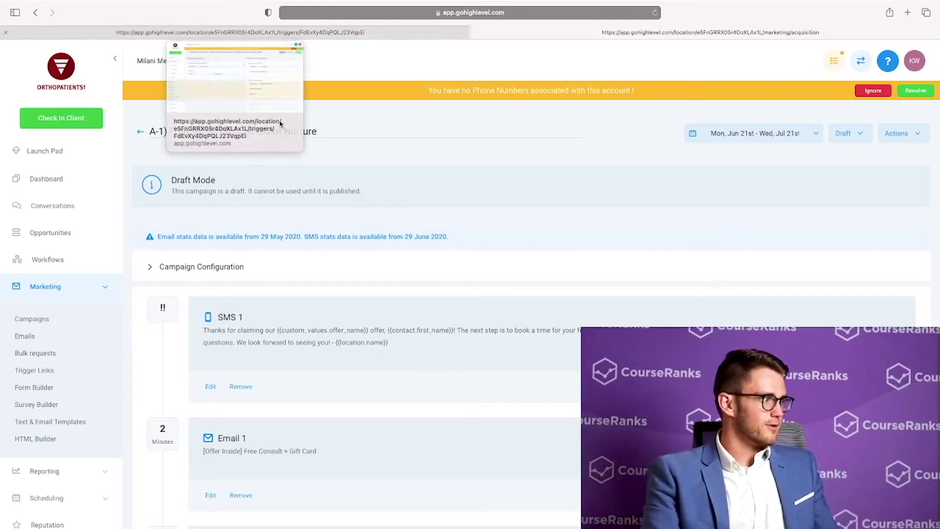
pyautogui.scroll(-5, 46, 392)
# Edit the Free $250 Gift Card funnel's Offer Claim Page, headed 'Claim your FREE $250 Gift Card'
pyautogui.click(61, 406)
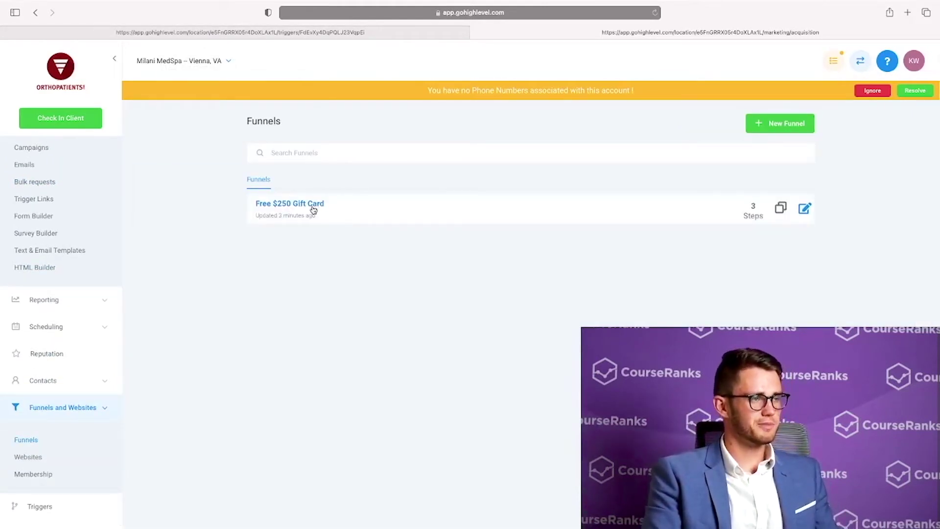
pyautogui.click(313, 205)
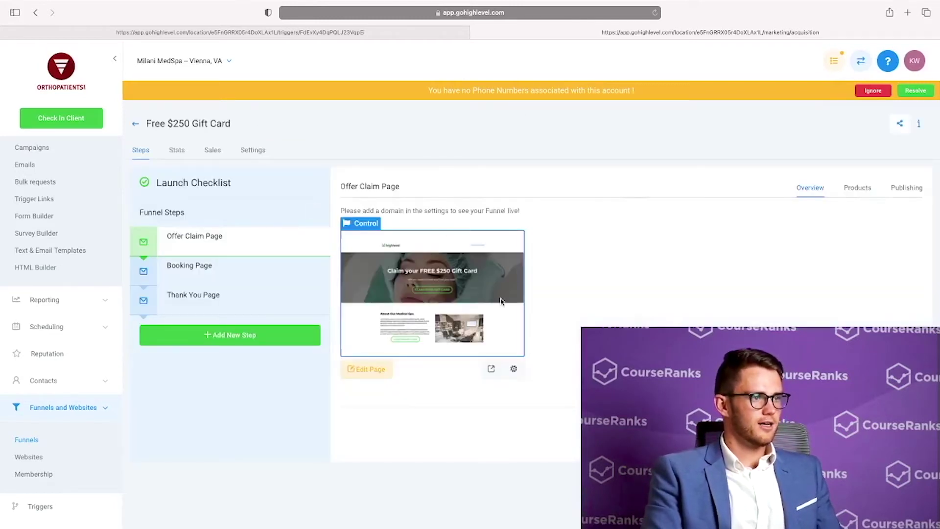
pyautogui.click(371, 375)
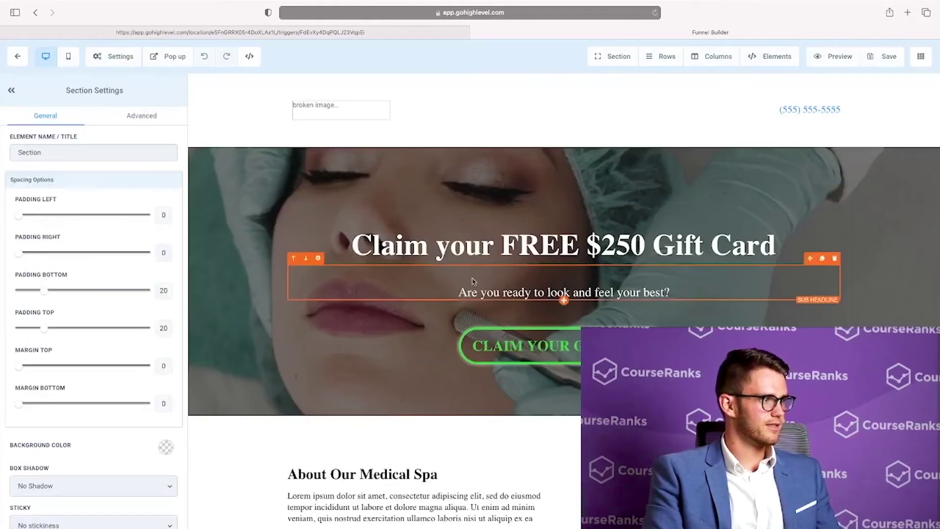
pyautogui.scroll(-3, 597, 264)
pyautogui.scroll(-10, 597, 264)
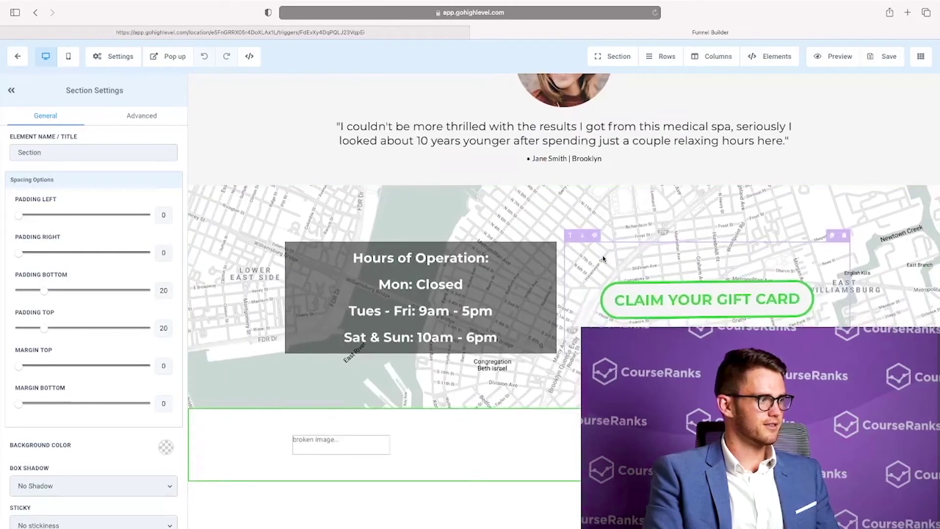
pyautogui.scroll(15, 603, 260)
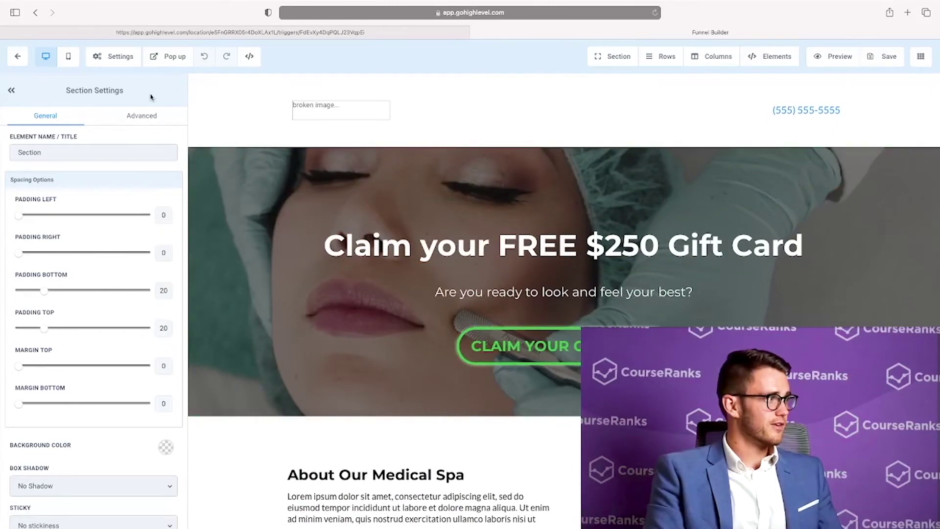
# Preview the claim page and enter a test first name, last name and email, leaving the phone blank
pyautogui.click(830, 57)
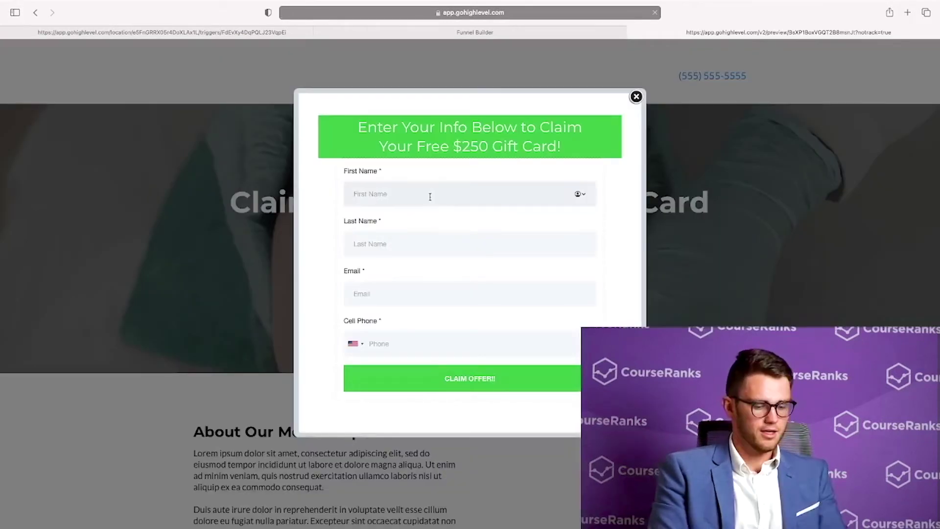
pyautogui.click(430, 196)
pyautogui.press('Tab')
pyautogui.press('Tab')
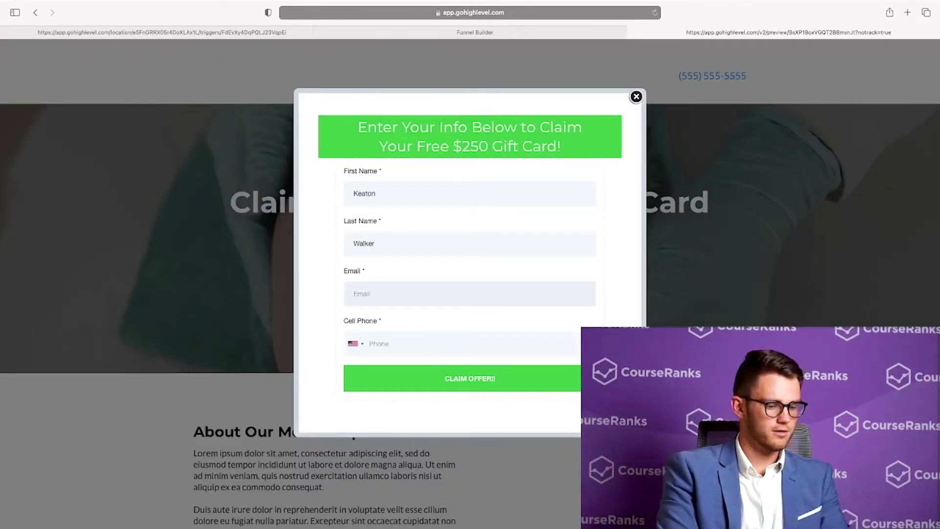
pyautogui.write('test@test.com')
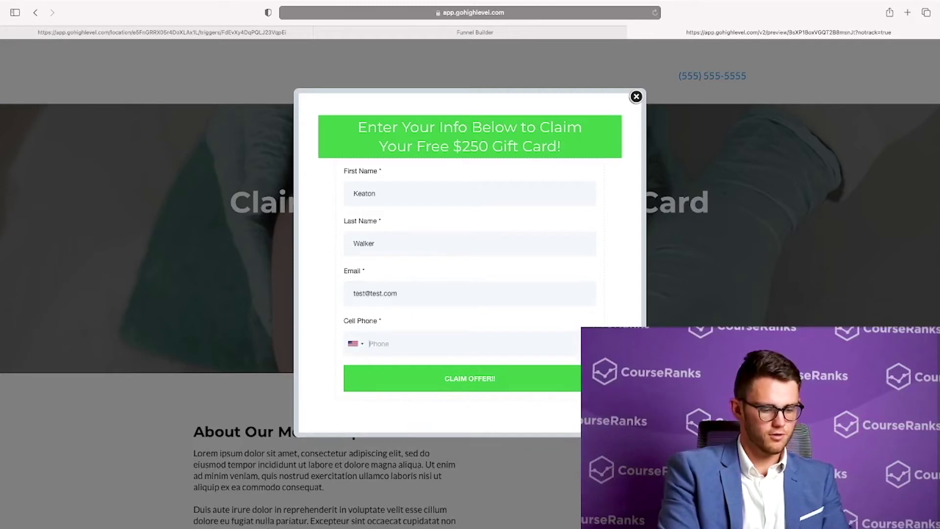
pyautogui.write('5555555555')
pyautogui.doubleClick(443, 340)
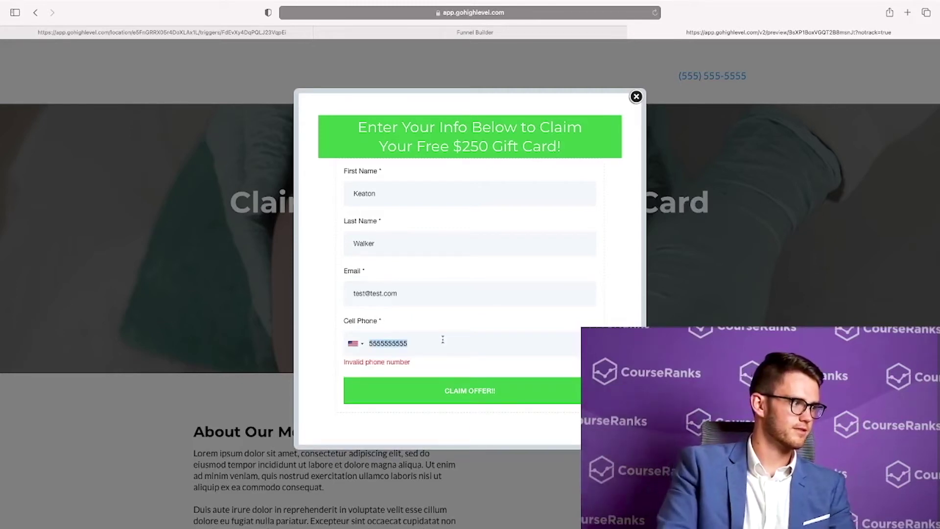
pyautogui.press('BackSpace')
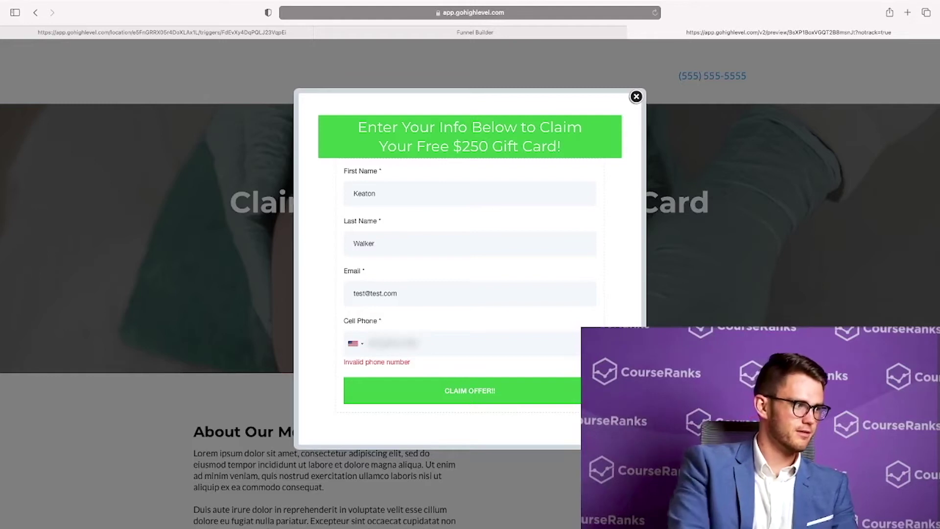
# Submit with CLAIM OFFER!!, view the thank-you booking page, then exit the builder
pyautogui.click(503, 399)
pyautogui.scroll(-3, 502, 400)
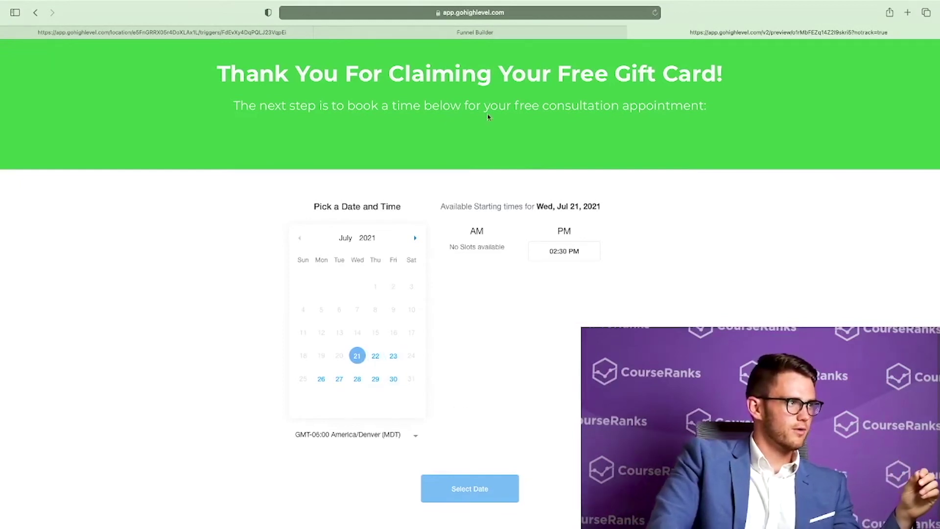
pyautogui.click(475, 32)
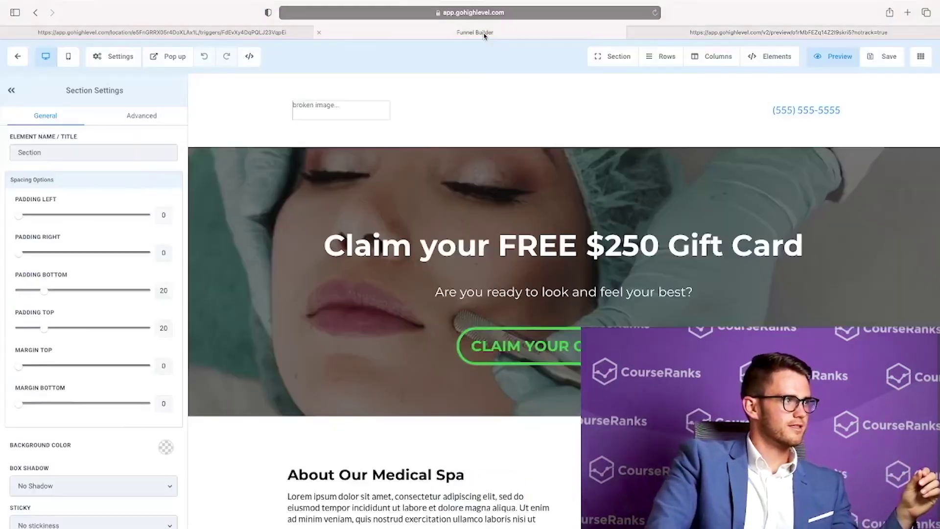
pyautogui.click(19, 58)
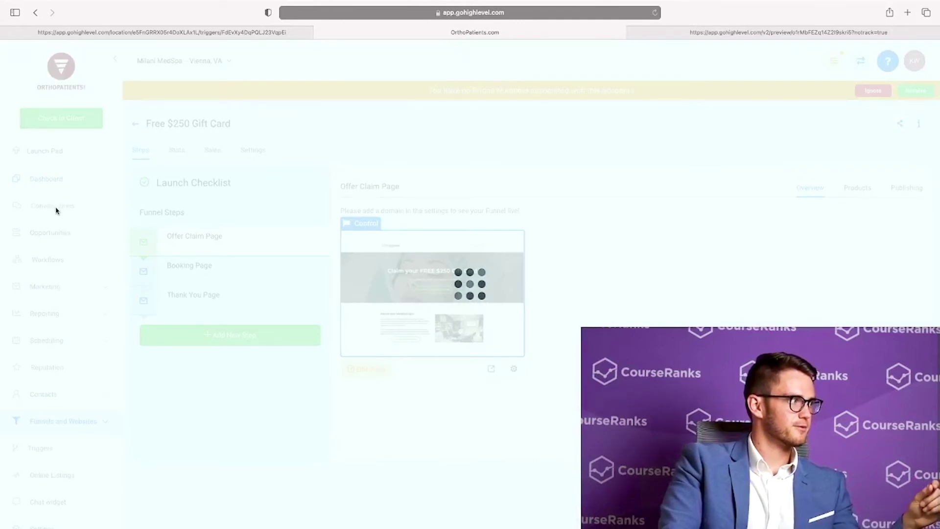
# Check Conversations, then open the A-1) Free $250 Gift Card Claim Nurture campaign under Marketing > Campaigns
pyautogui.click(57, 206)
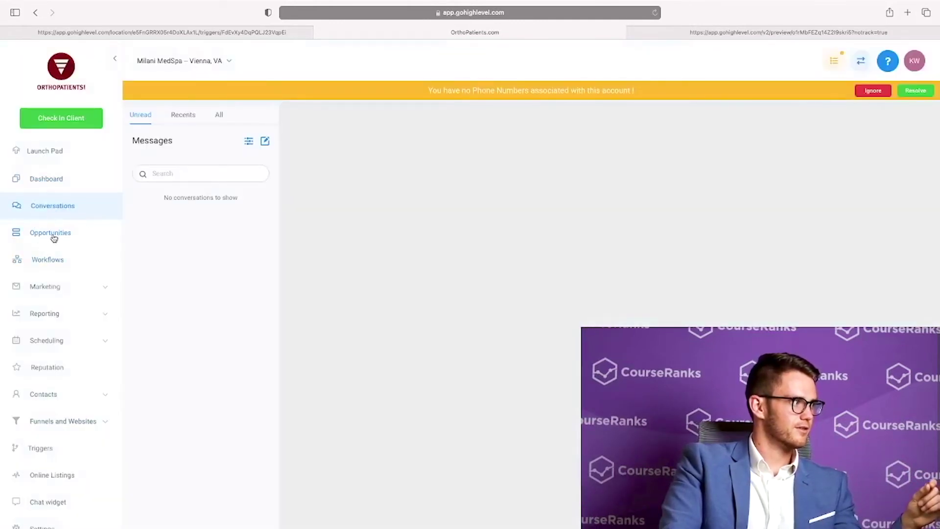
pyautogui.click(65, 292)
pyautogui.click(45, 319)
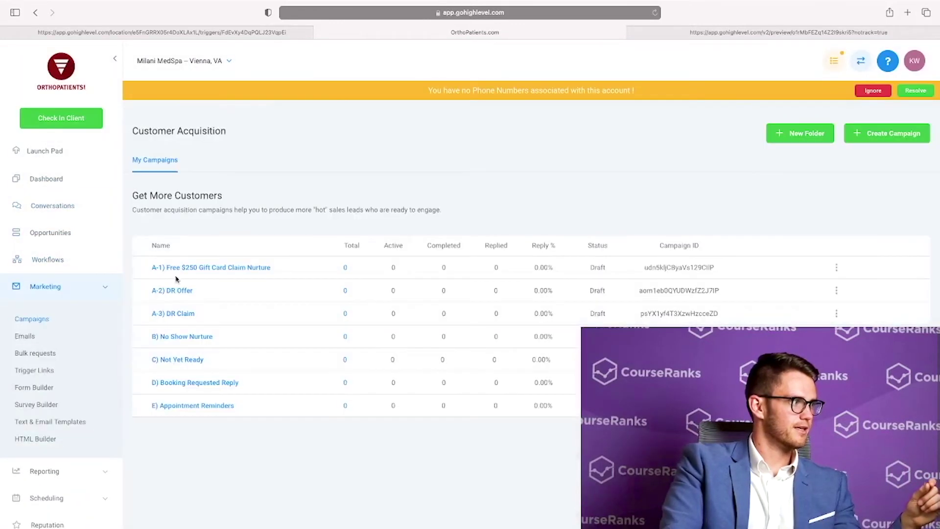
pyautogui.click(205, 269)
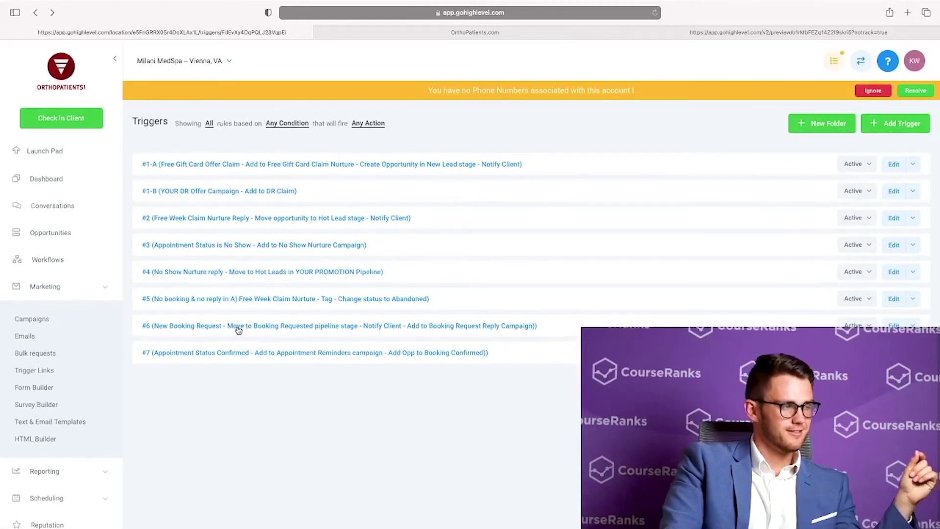
pyautogui.click(314, 164)
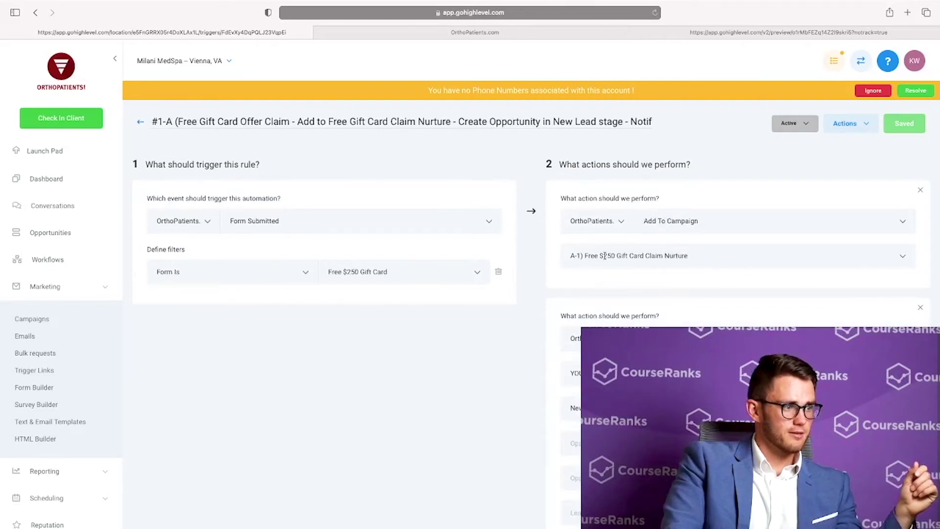
pyautogui.click(140, 121)
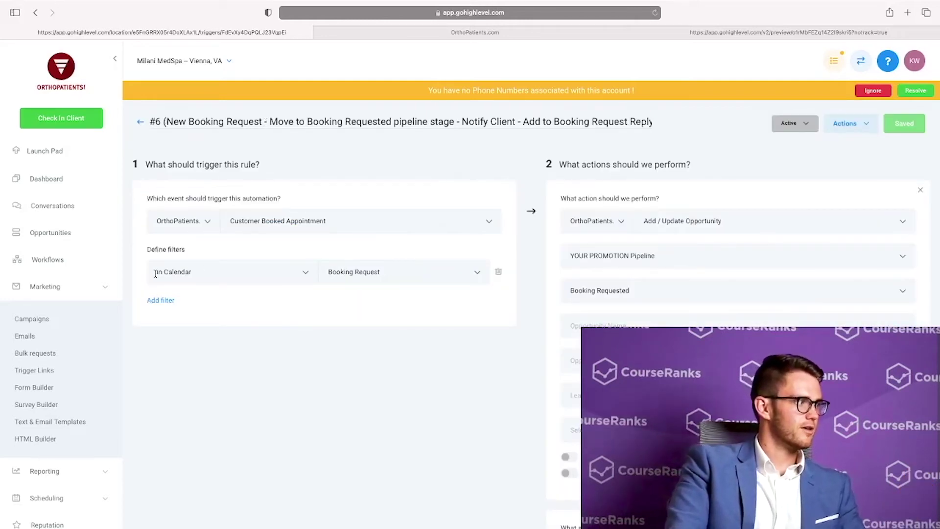
pyautogui.scroll(-1, 156, 273)
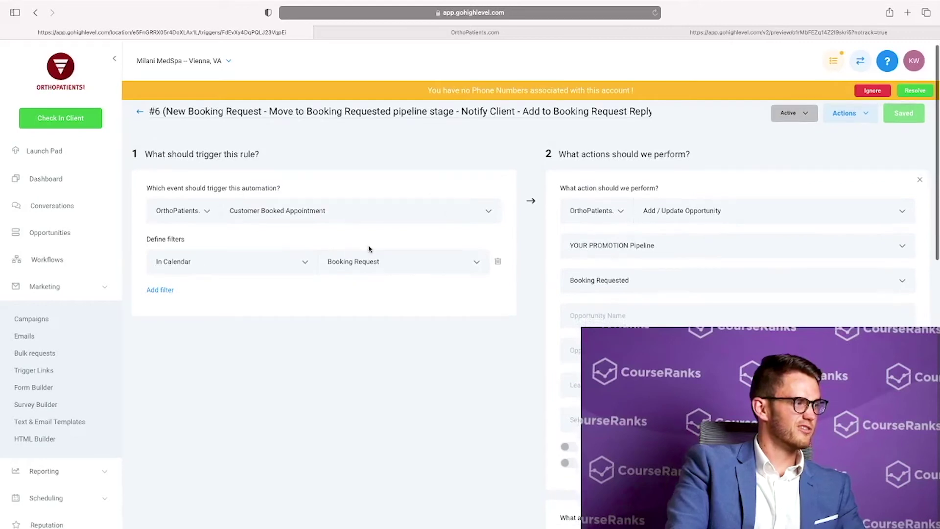
pyautogui.scroll(-5, 547, 204)
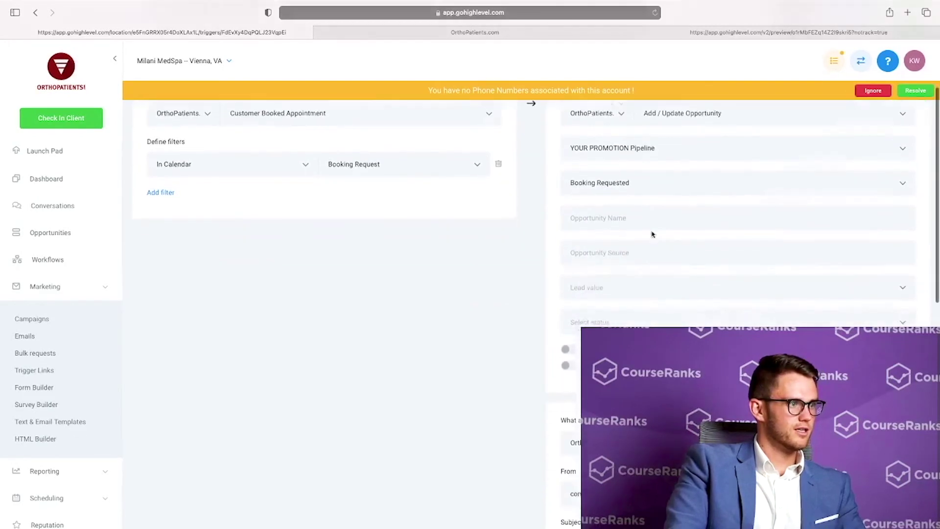
pyautogui.scroll(-10, 684, 269)
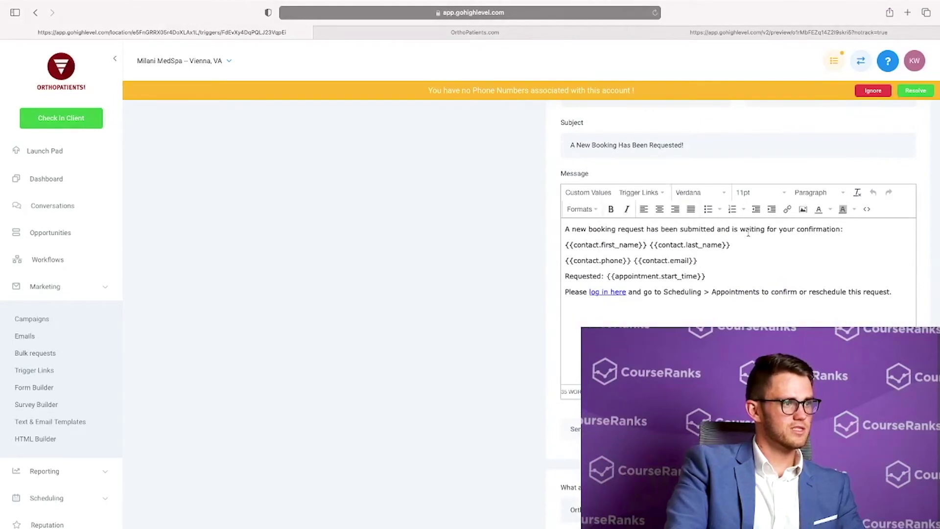
pyautogui.scroll(-4, 748, 233)
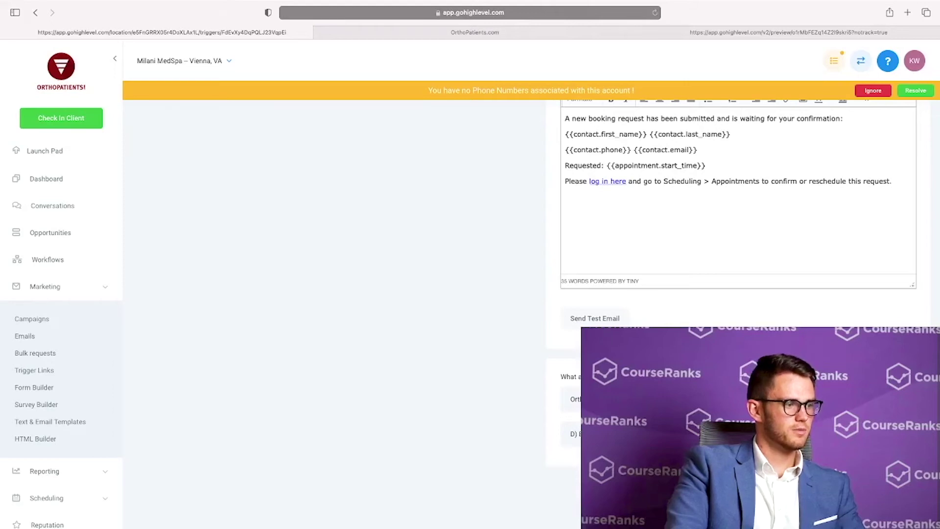
pyautogui.scroll(15, 333, 245)
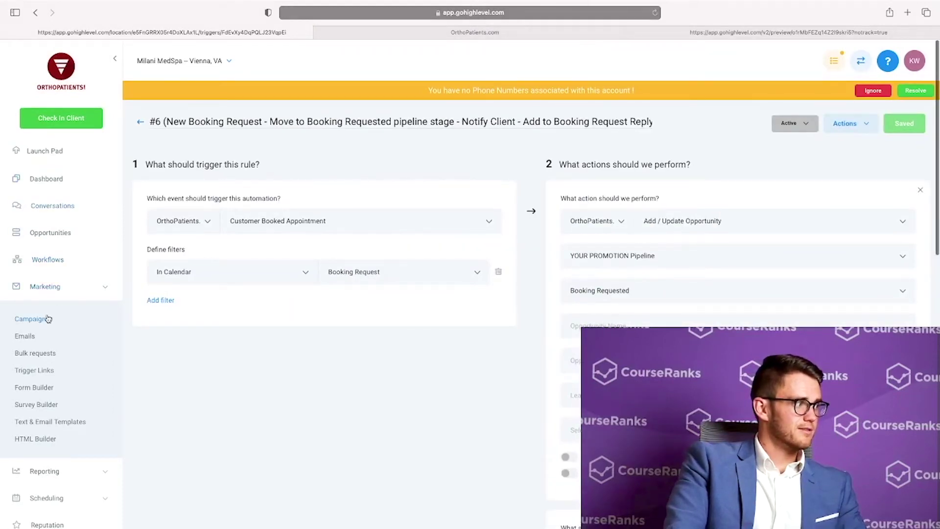
# Open the D) Booking Requested Reply campaign and review its 'Your Booking Request Has Been Received' email and SMS
pyautogui.click(32, 319)
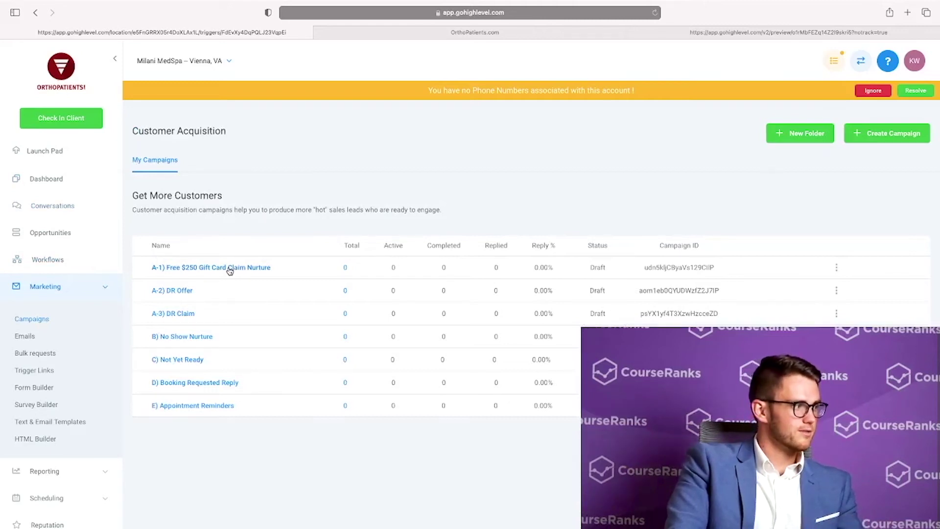
pyautogui.click(188, 382)
pyautogui.scroll(-2, 220, 333)
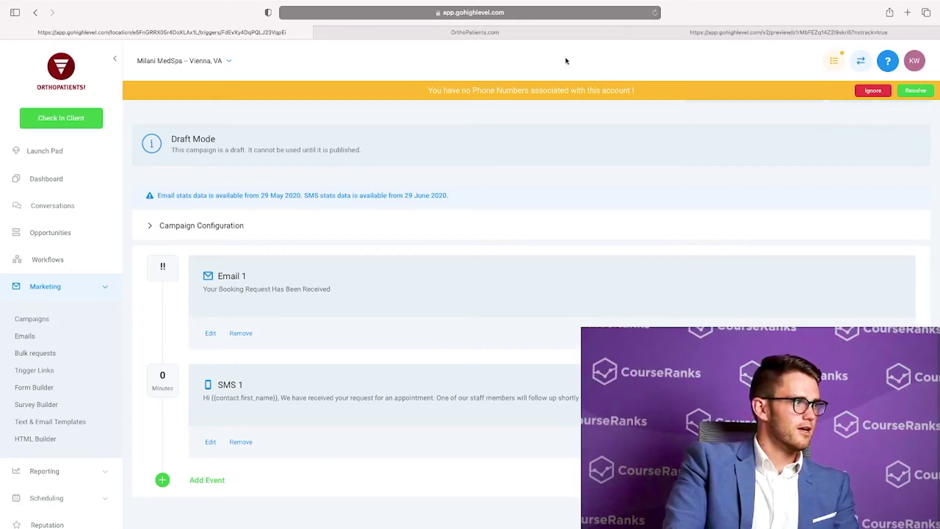
pyautogui.scroll(-4, 95, 479)
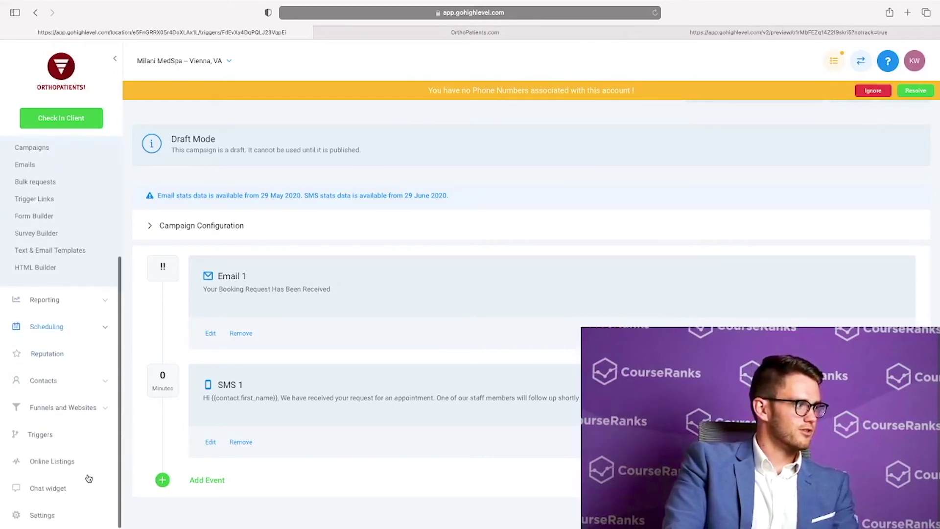
# Open Triggers, book a Jul 22, 01:30 PM slot on the preview booking page, then return
pyautogui.click(54, 443)
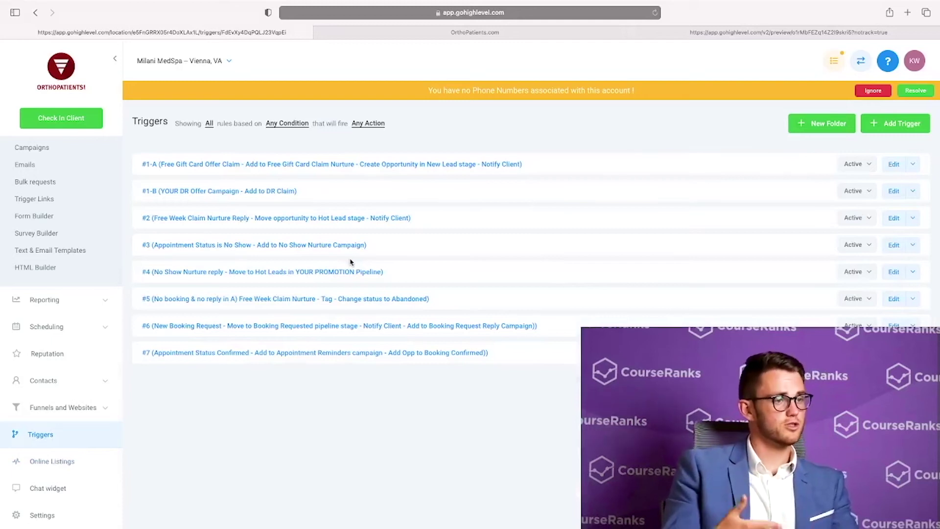
pyautogui.click(753, 34)
pyautogui.click(375, 356)
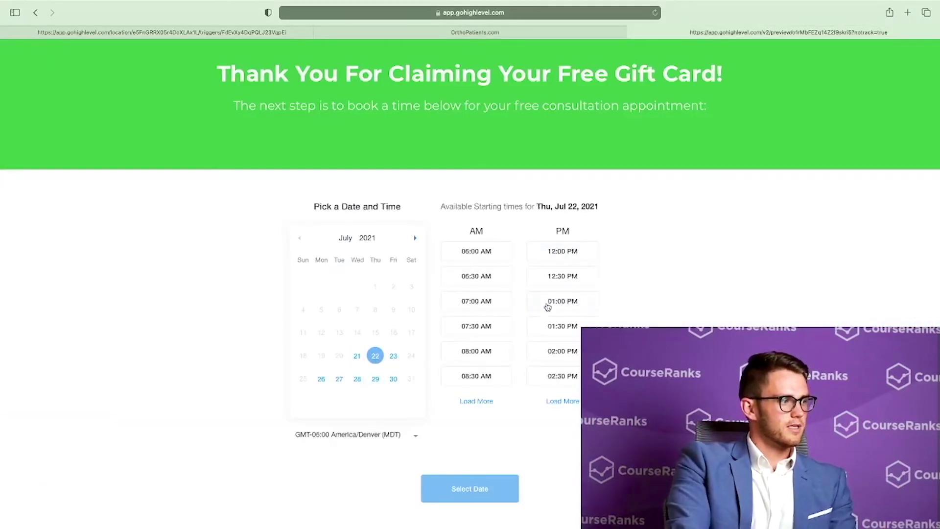
pyautogui.click(571, 324)
pyautogui.click(474, 486)
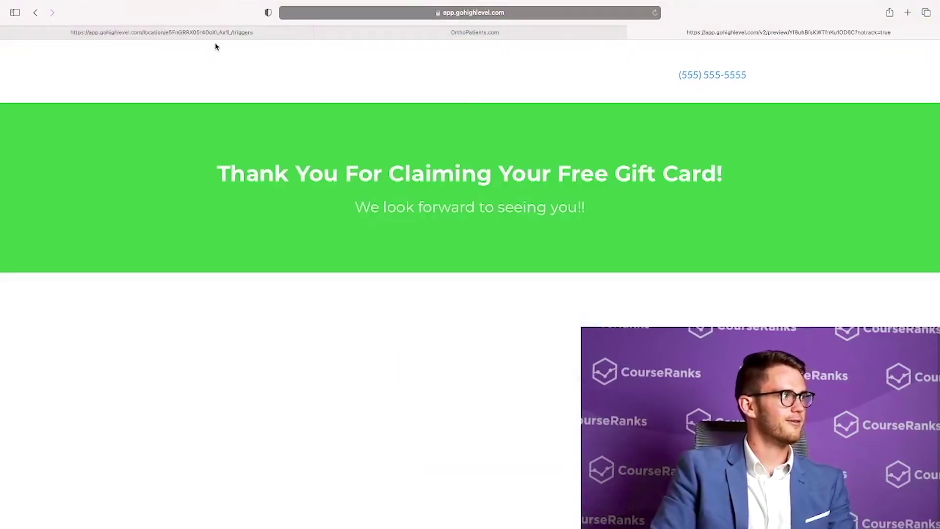
pyautogui.click(217, 34)
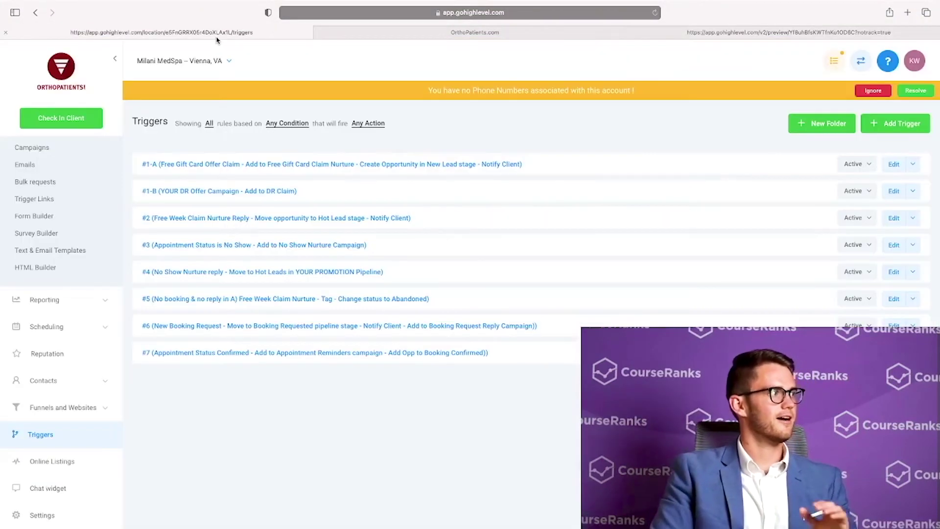
# Review every conversation in the inbox under the All tab
pyautogui.scroll(3, 36, 251)
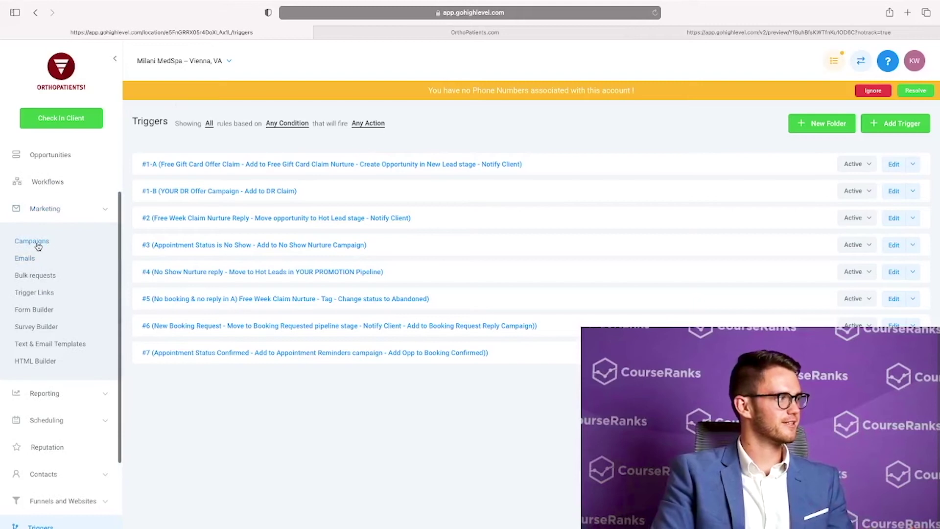
pyautogui.scroll(3, 52, 219)
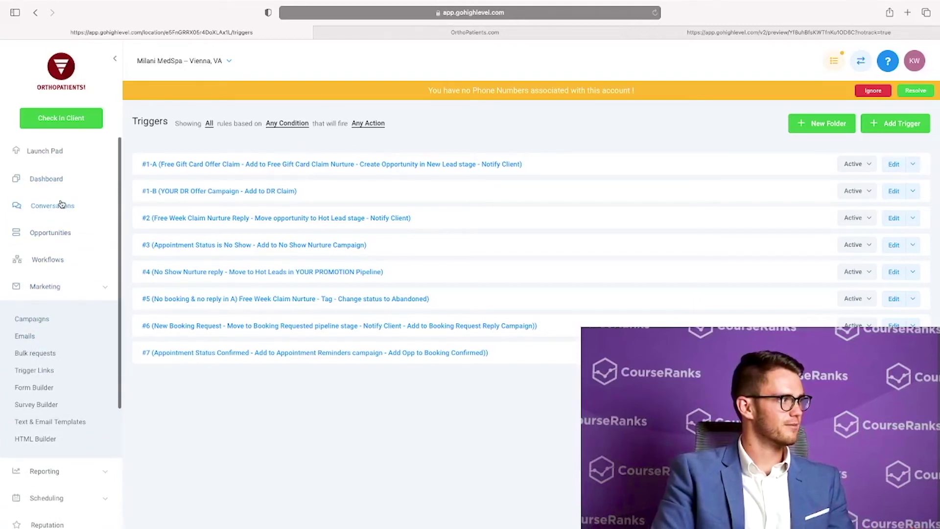
pyautogui.click(61, 204)
pyautogui.click(222, 107)
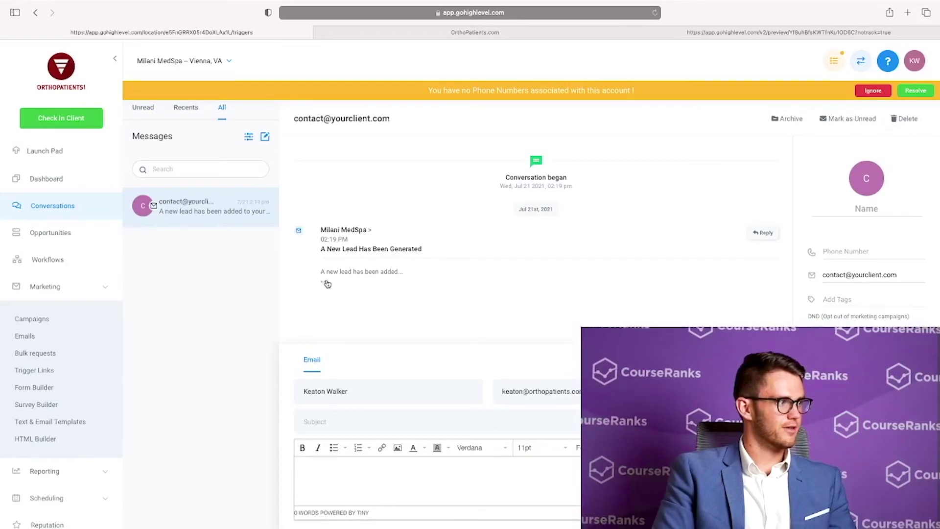
pyautogui.scroll(-5, 104, 302)
# Open trigger #1-A and scroll to its 'A New Lead Has Been Generated' Send Email action
pyautogui.click(40, 436)
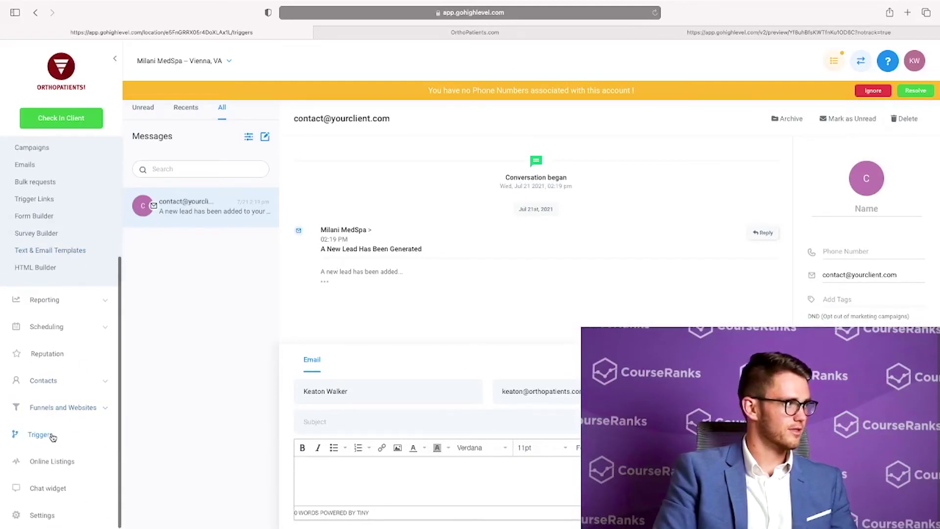
pyautogui.click(192, 158)
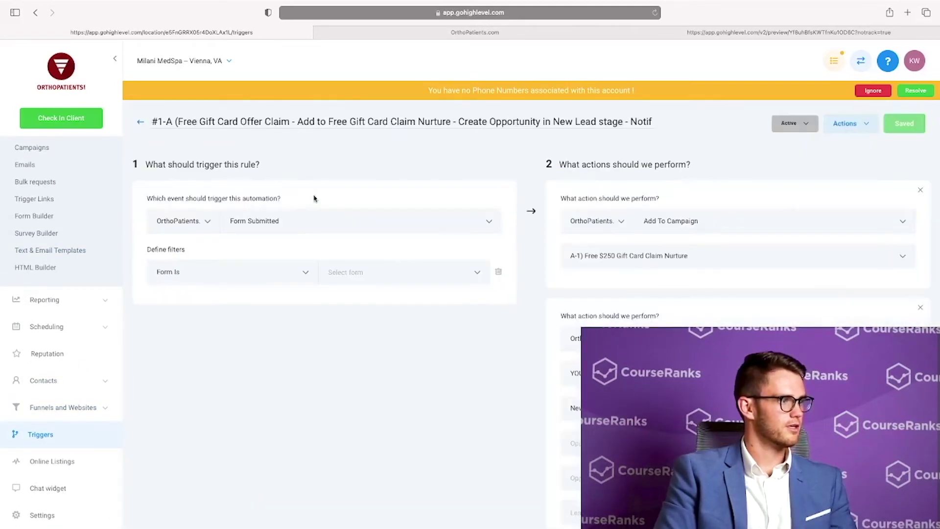
pyautogui.scroll(-1, 546, 256)
pyautogui.scroll(-3, 546, 256)
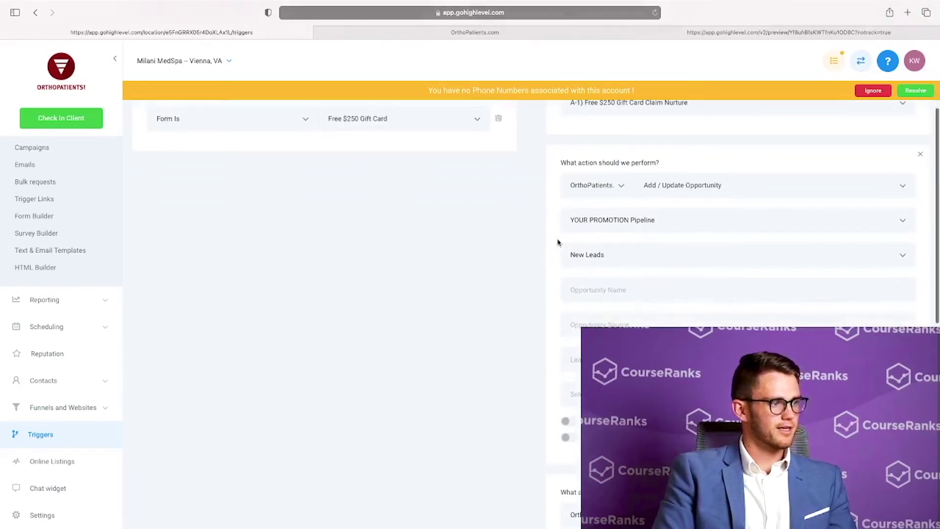
pyautogui.scroll(-7, 557, 242)
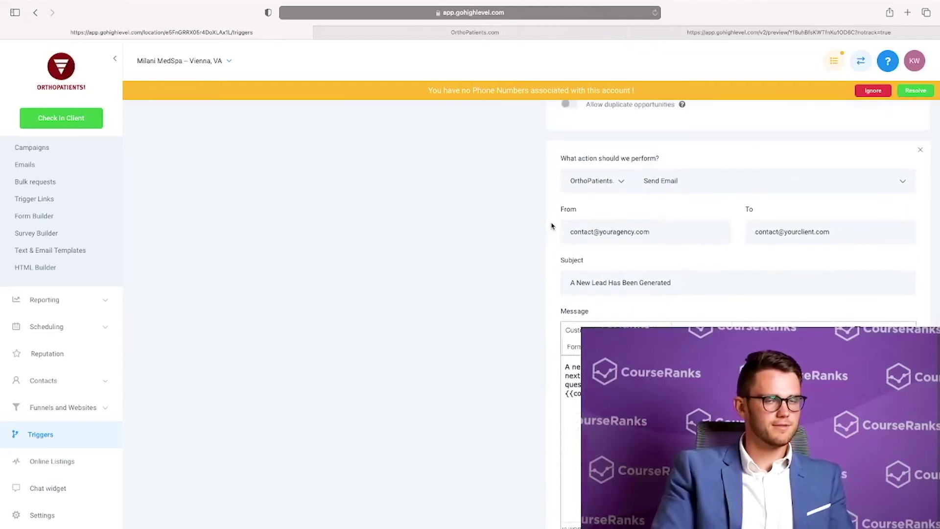
pyautogui.scroll(-2, 528, 231)
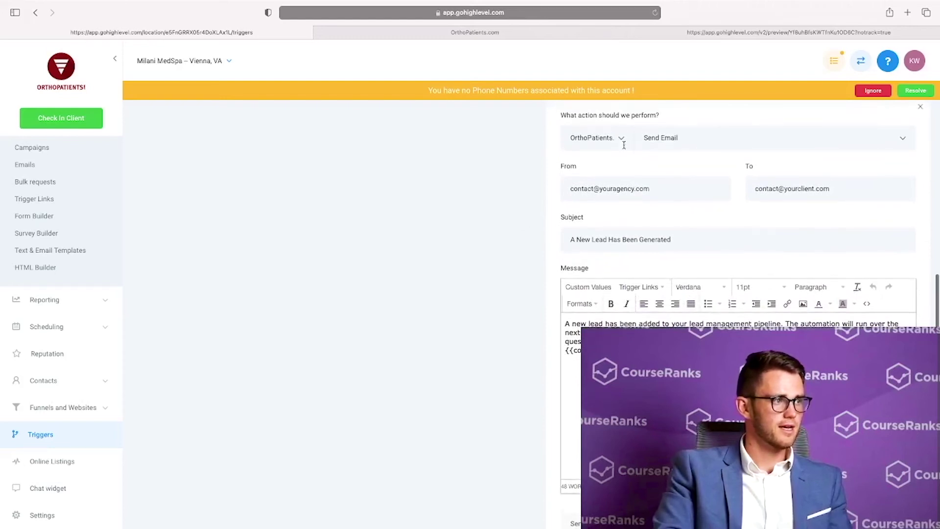
pyautogui.scroll(-4, 700, 243)
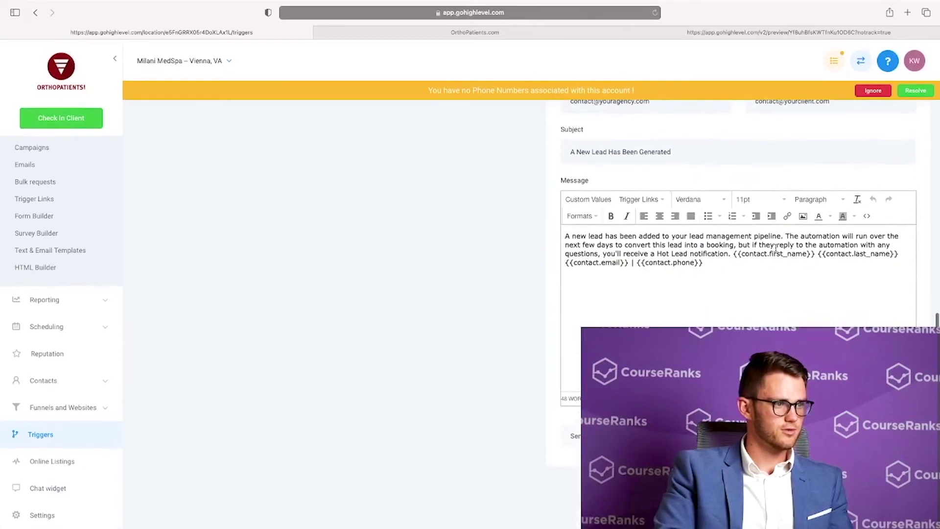
# Check the conversations inbox under the All tab, then under Unread
pyautogui.click(461, 32)
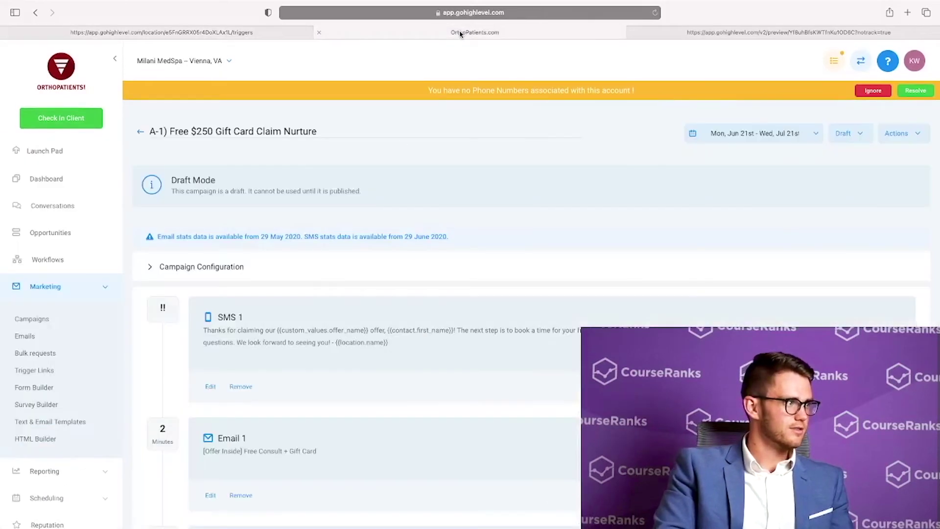
pyautogui.click(51, 206)
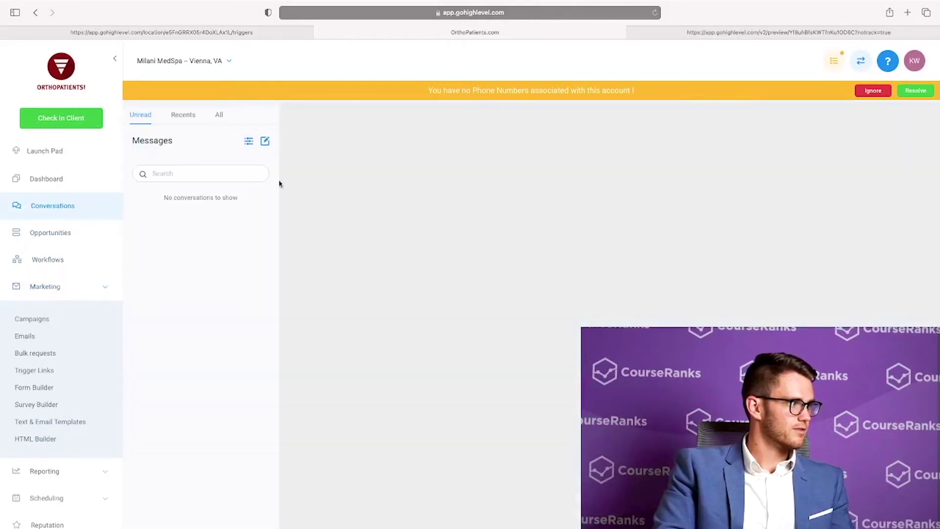
pyautogui.click(221, 116)
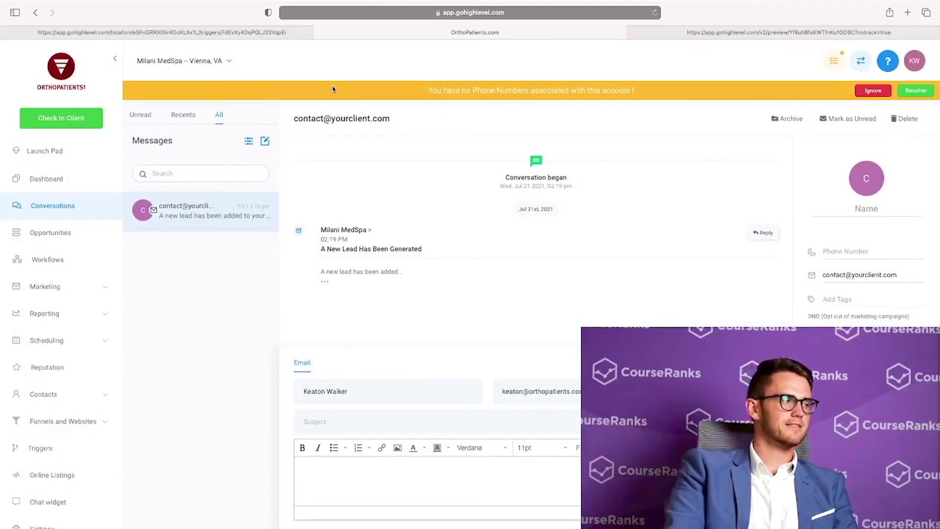
pyautogui.click(139, 118)
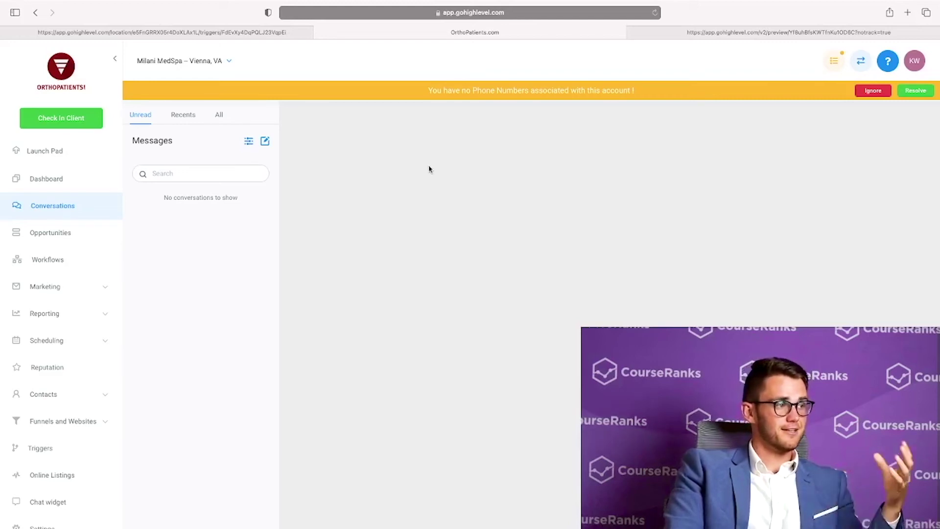
# Reopen the A-1) Free $250 Gift Card Claim Nurture campaign and skim its steps
pyautogui.click(70, 293)
pyautogui.click(31, 319)
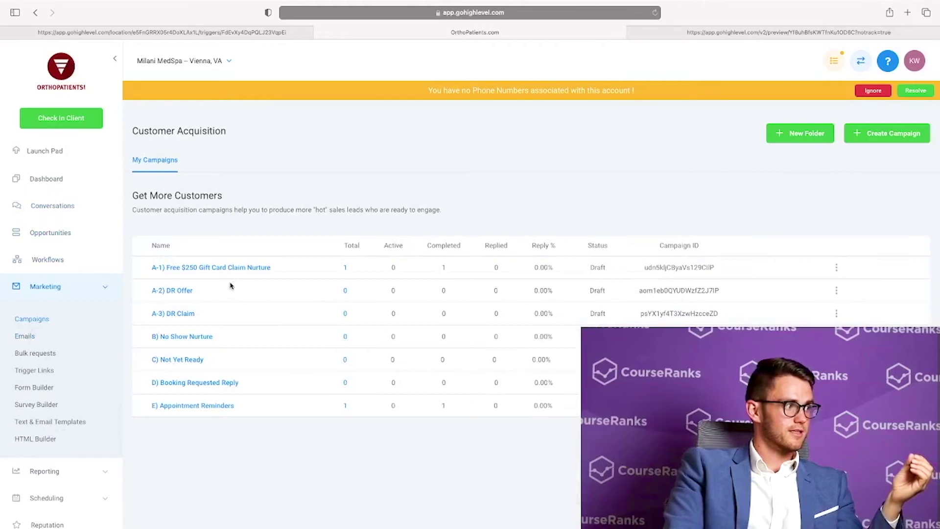
pyautogui.click(195, 267)
pyautogui.scroll(-5, 211, 294)
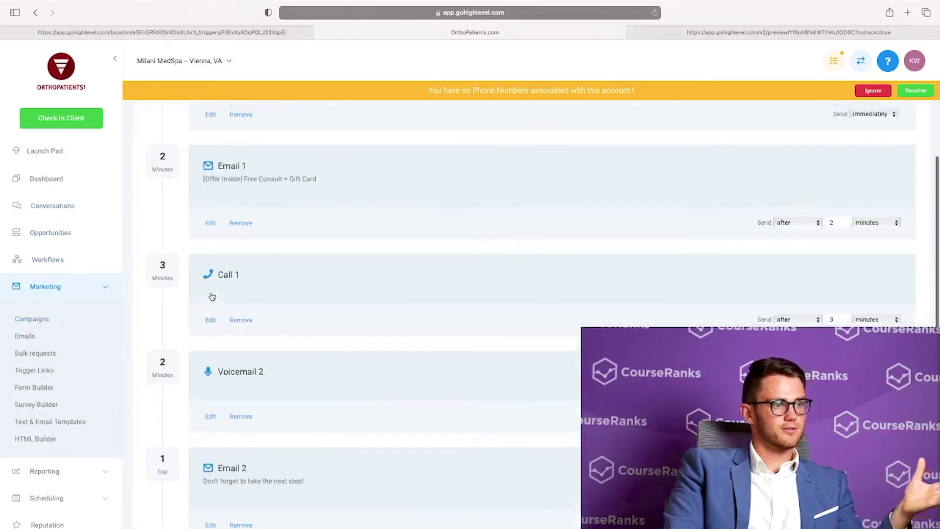
pyautogui.scroll(5, 212, 297)
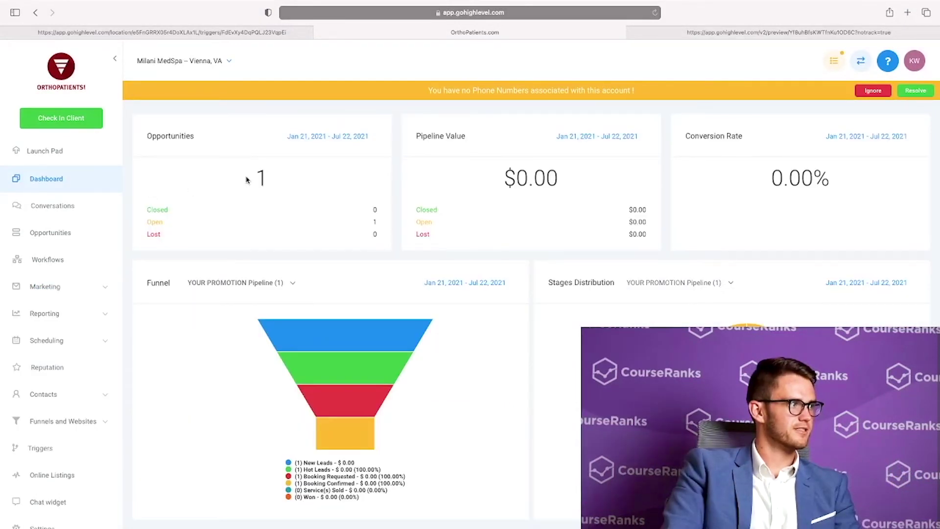
# Highlight the opportunity count and the $0.00 pipeline value on the Milani MedSpa dashboard
pyautogui.moveTo(250, 180); pyautogui.dragTo(289, 199)
pyautogui.scroll(-2, 301, 212)
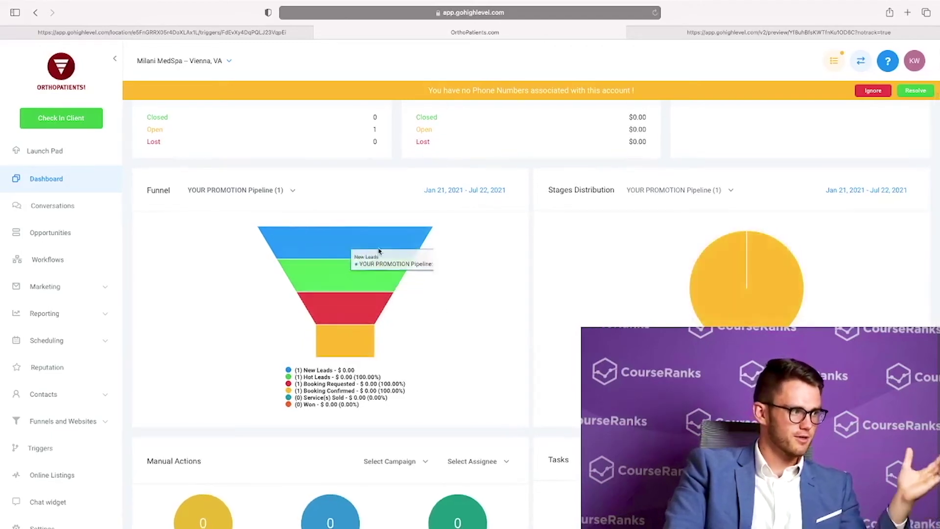
pyautogui.scroll(3, 422, 313)
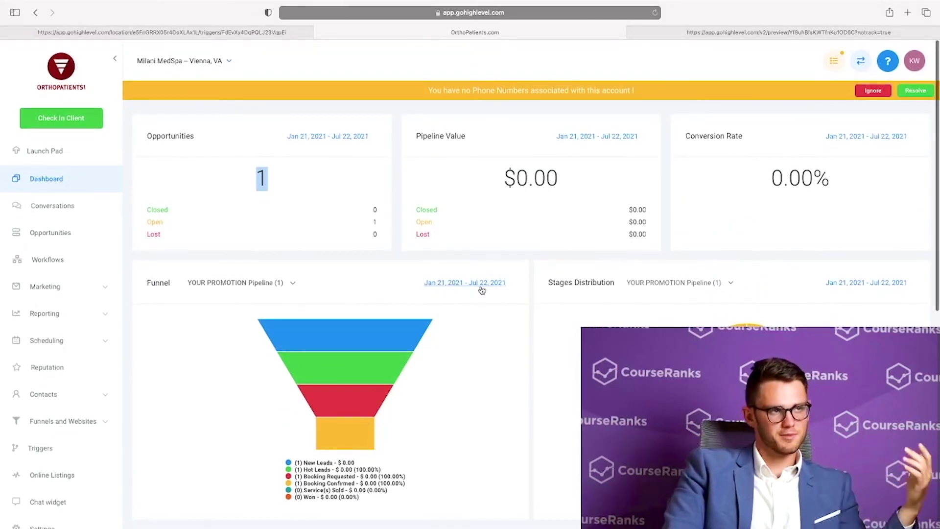
pyautogui.click(255, 197)
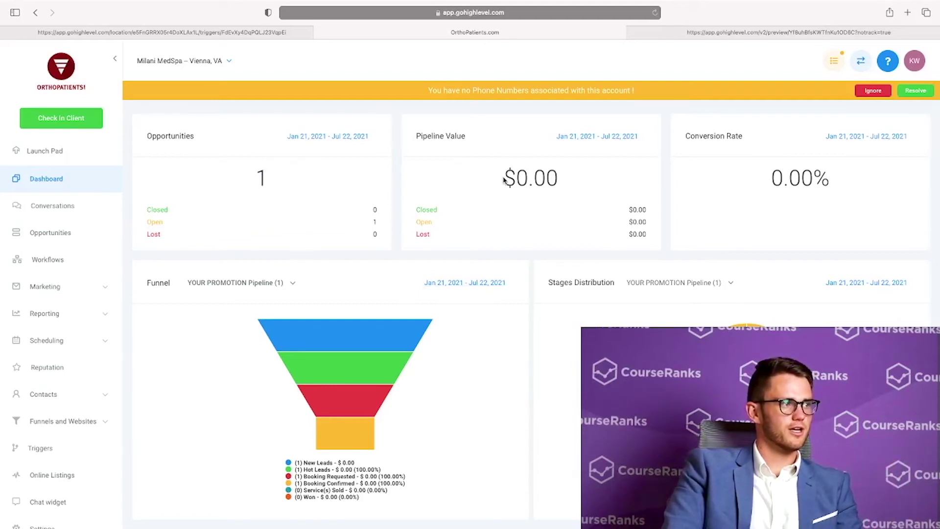
pyautogui.moveTo(505, 180); pyautogui.dragTo(555, 180)
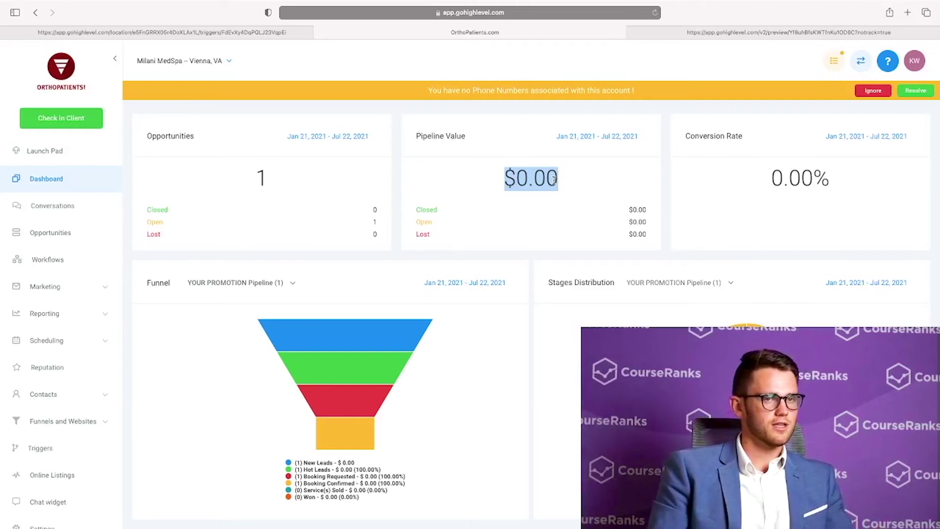
# Switch to Orthopatients.com and highlight its 87 opportunities and $145,000.00 pipeline value
pyautogui.click(198, 61)
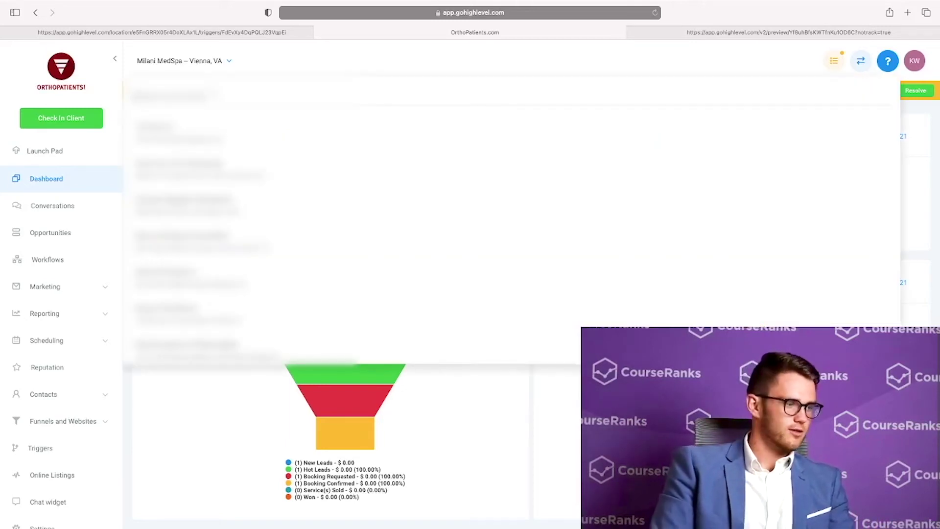
pyautogui.click(290, 194)
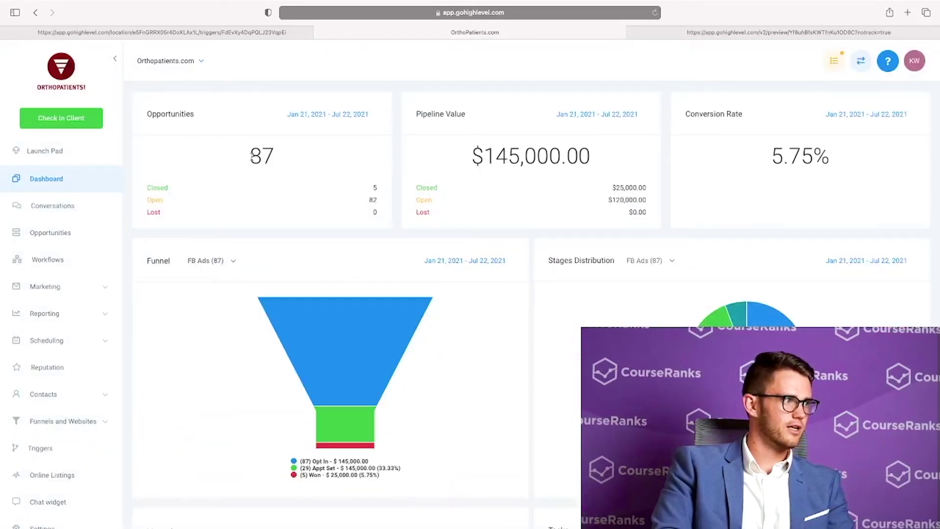
pyautogui.moveTo(246, 156); pyautogui.dragTo(322, 165)
pyautogui.moveTo(467, 155); pyautogui.dragTo(616, 159)
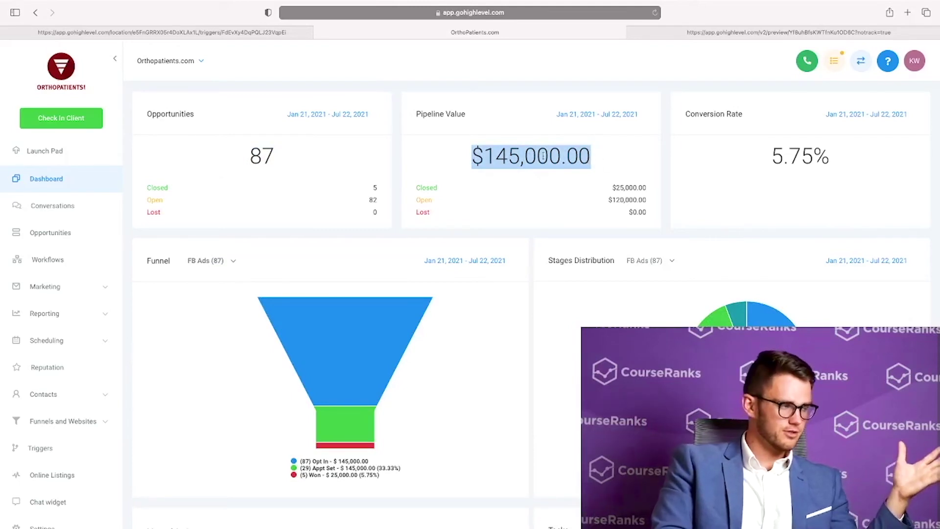
pyautogui.click(48, 178)
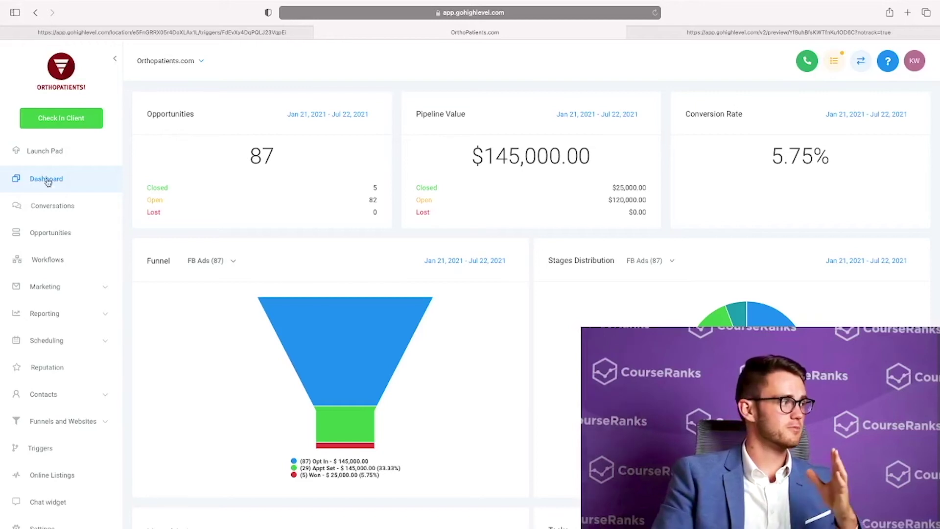
# Drag a lead card to Won on the Opportunities board, then check the 6.90% conversion on the dashboard
pyautogui.click(52, 235)
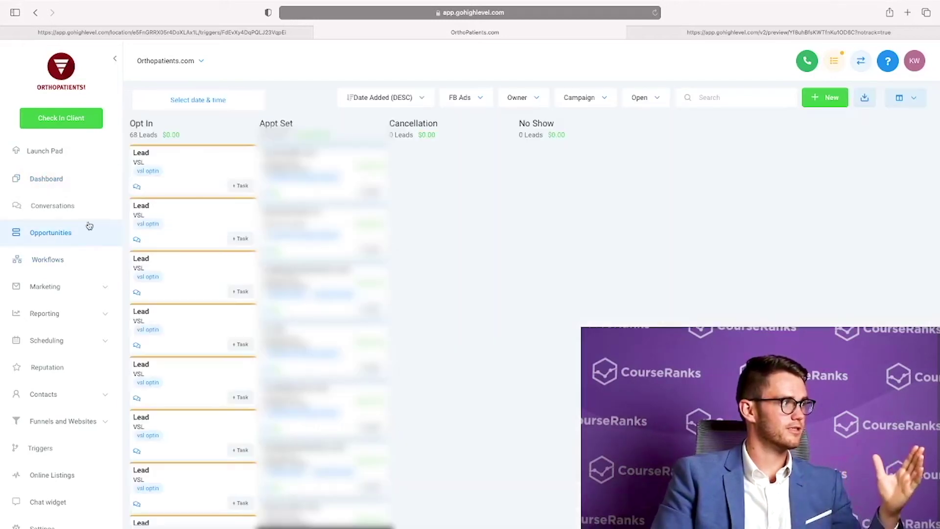
pyautogui.moveTo(323, 162); pyautogui.dragTo(320, 494)
pyautogui.scroll(-2, 323, 333)
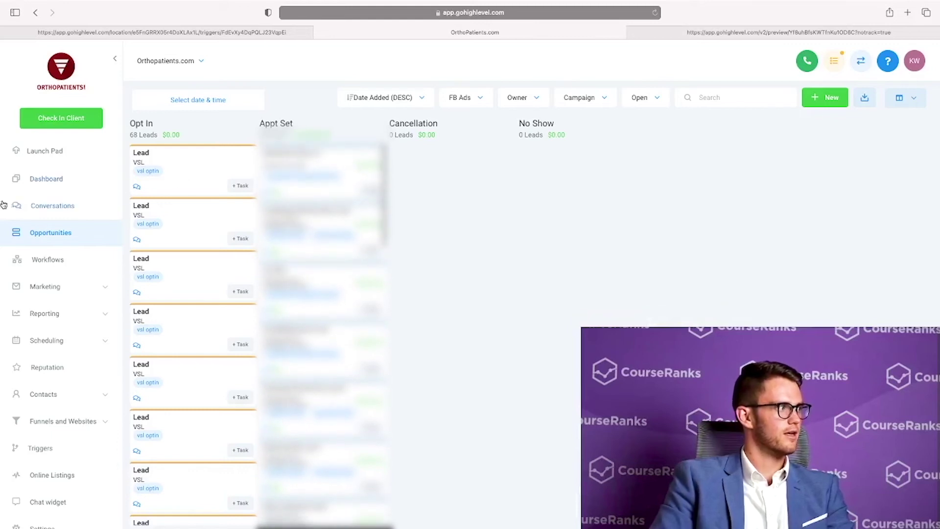
pyautogui.click(17, 179)
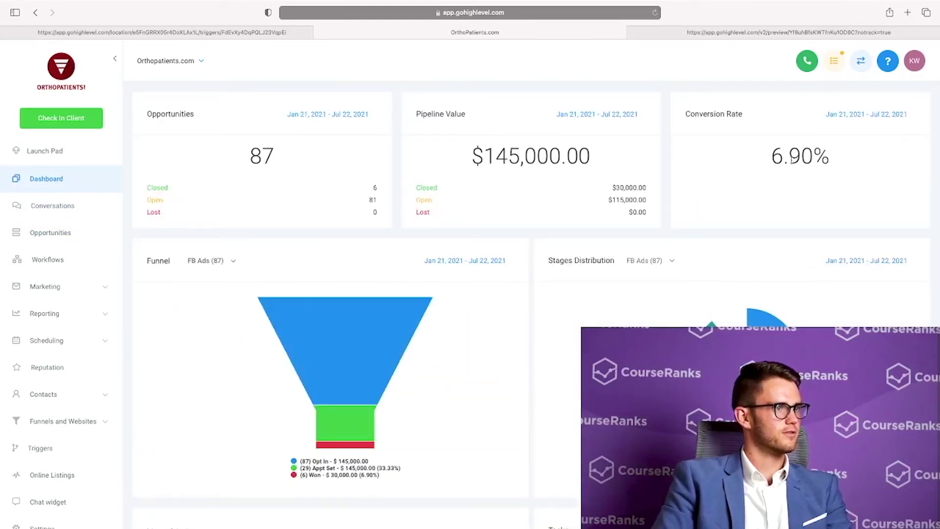
pyautogui.moveTo(786, 161); pyautogui.dragTo(865, 170)
pyautogui.click(514, 338)
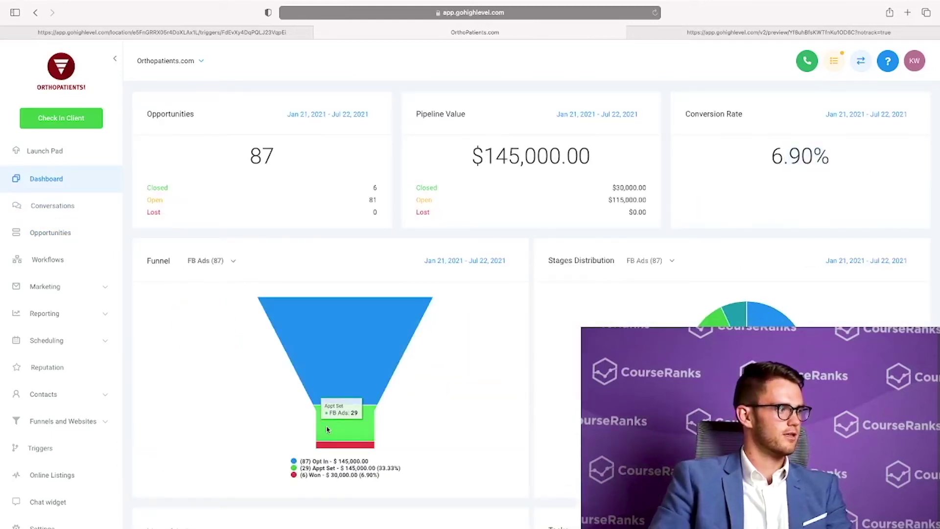
pyautogui.moveTo(341, 449)
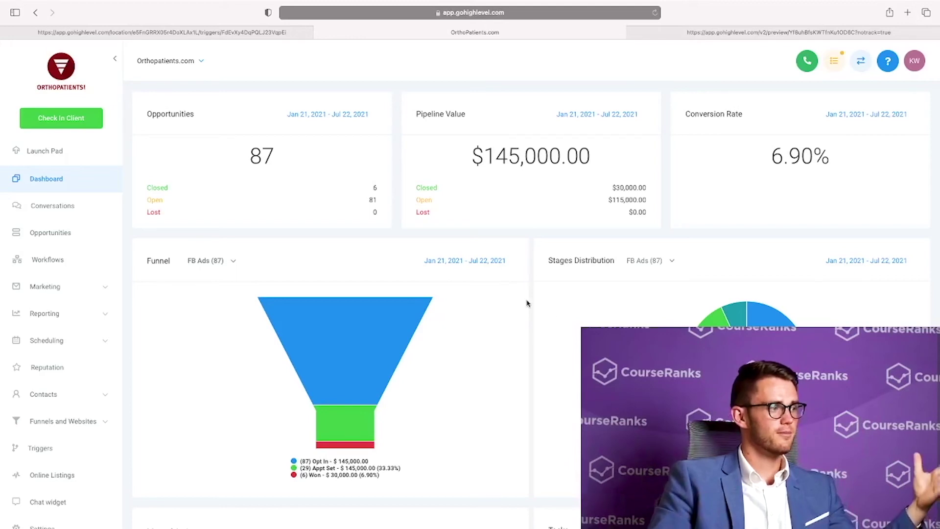
# Return to Milani MedSpa, browse Opportunities and Marketing Emails, and land on the empty Workflows page
pyautogui.click(190, 67)
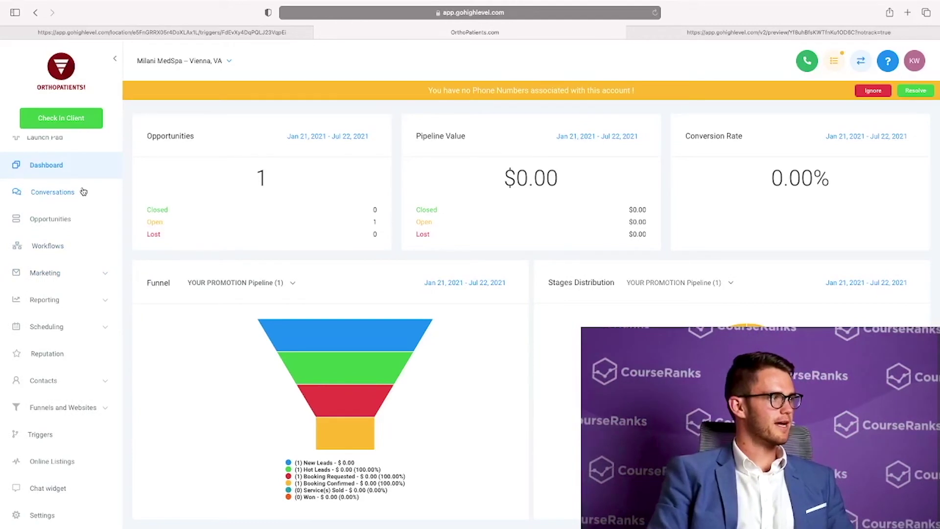
pyautogui.scroll(1, 80, 190)
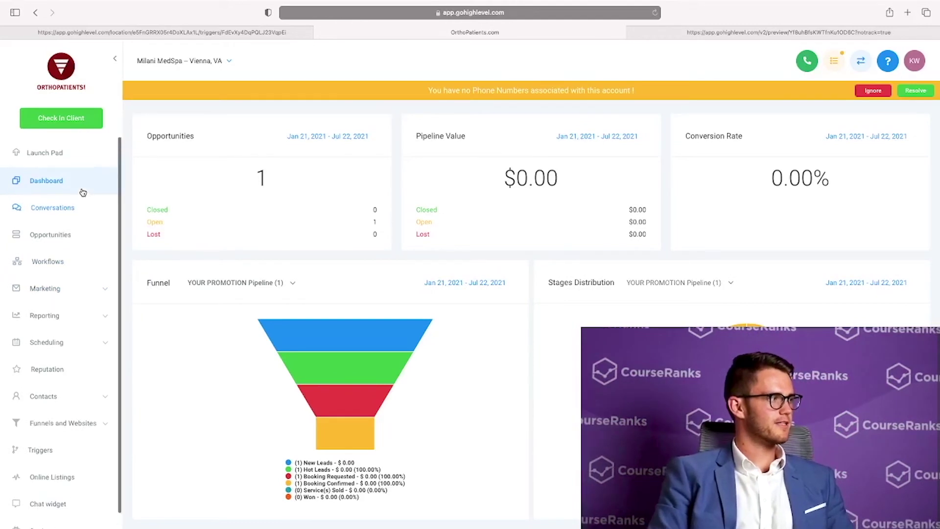
pyautogui.click(67, 245)
pyautogui.click(63, 267)
pyautogui.click(22, 293)
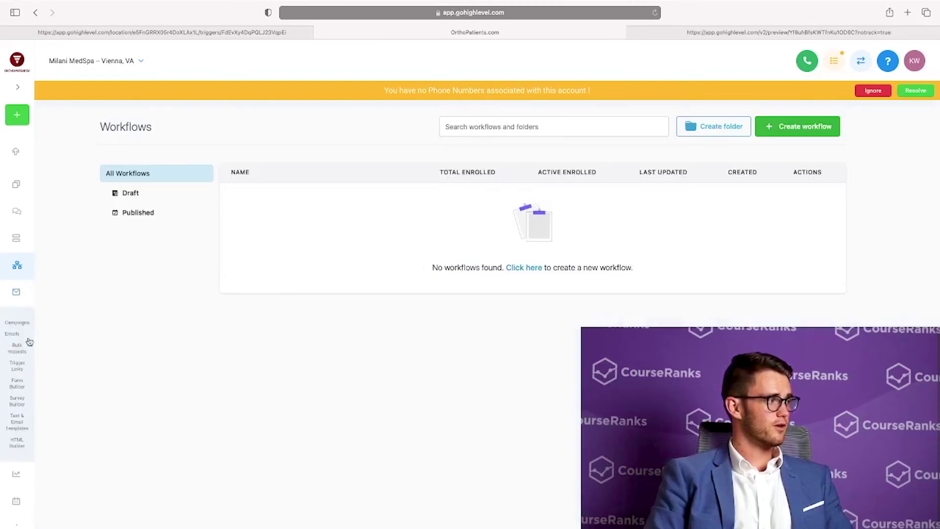
pyautogui.click(10, 338)
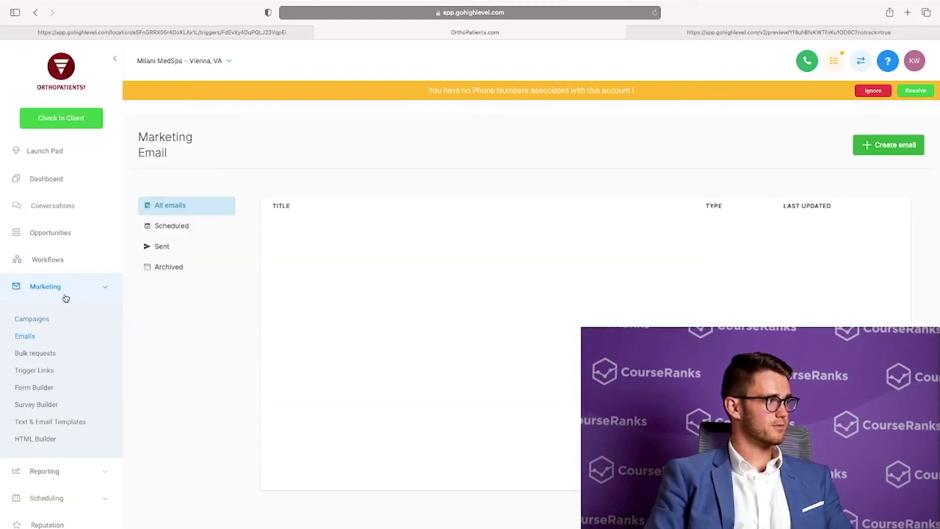
pyautogui.click(66, 297)
pyautogui.click(59, 259)
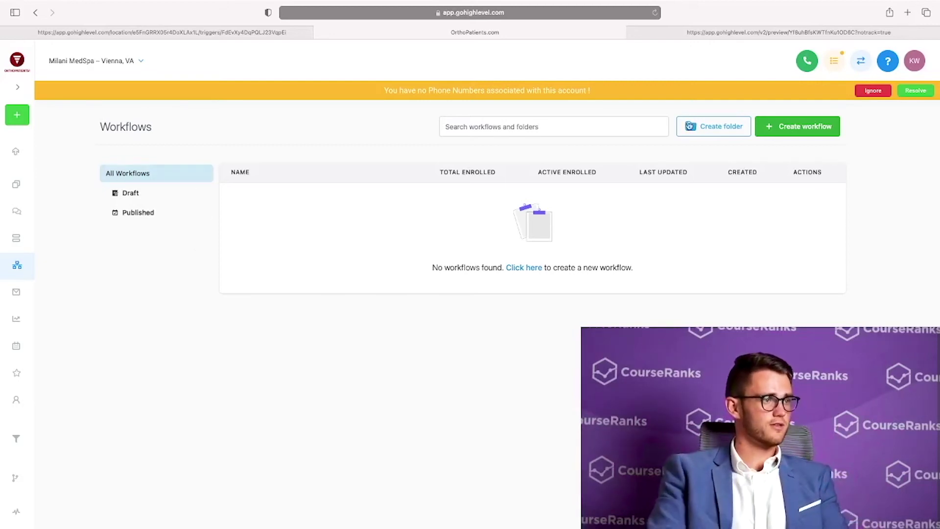
# Create a blank workflow from scratch after dismissing the campaign-required notice
pyautogui.click(782, 126)
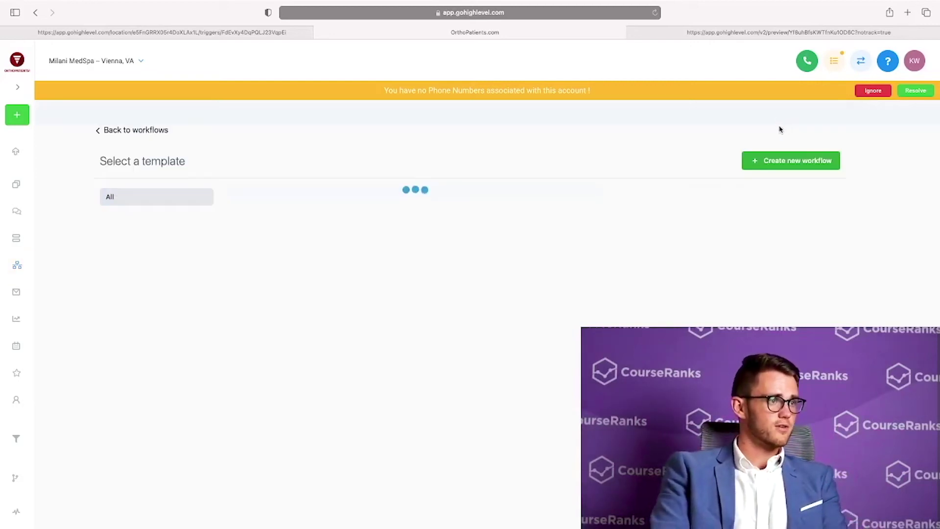
pyautogui.click(782, 165)
pyautogui.click(557, 284)
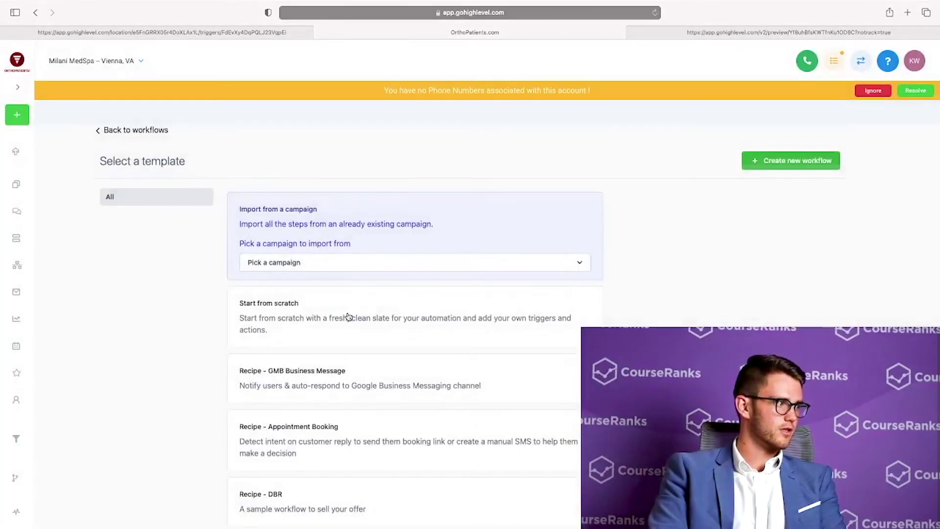
pyautogui.click(349, 317)
pyautogui.click(790, 161)
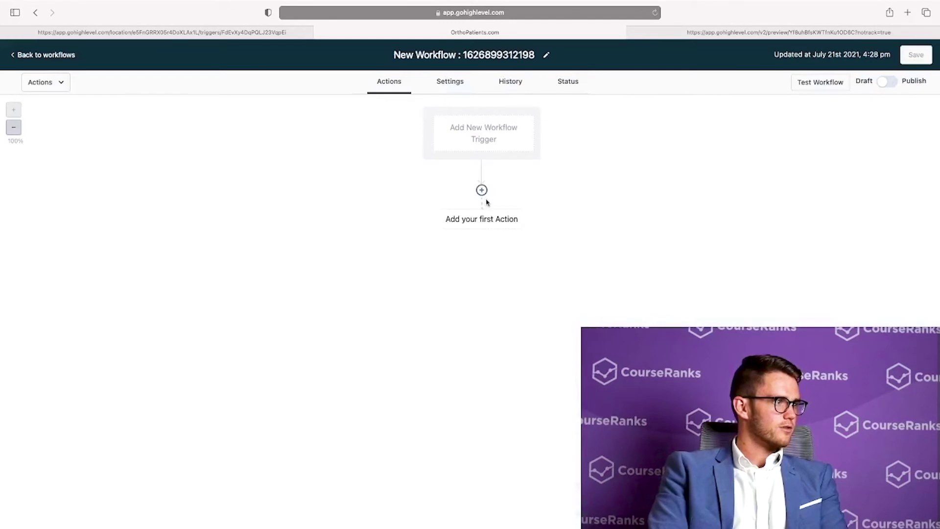
# Add Send SMS and Messenger actions to the workflow, discarding a Send Email attempt
pyautogui.click(482, 190)
pyautogui.moveTo(773, 160); pyautogui.dragTo(489, 188)
pyautogui.click(776, 166)
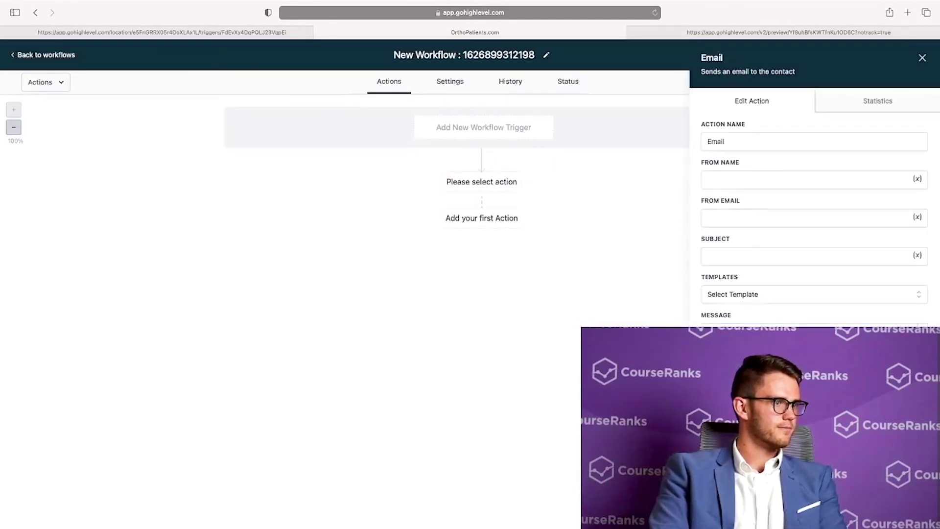
pyautogui.press('Escape')
pyautogui.click(479, 193)
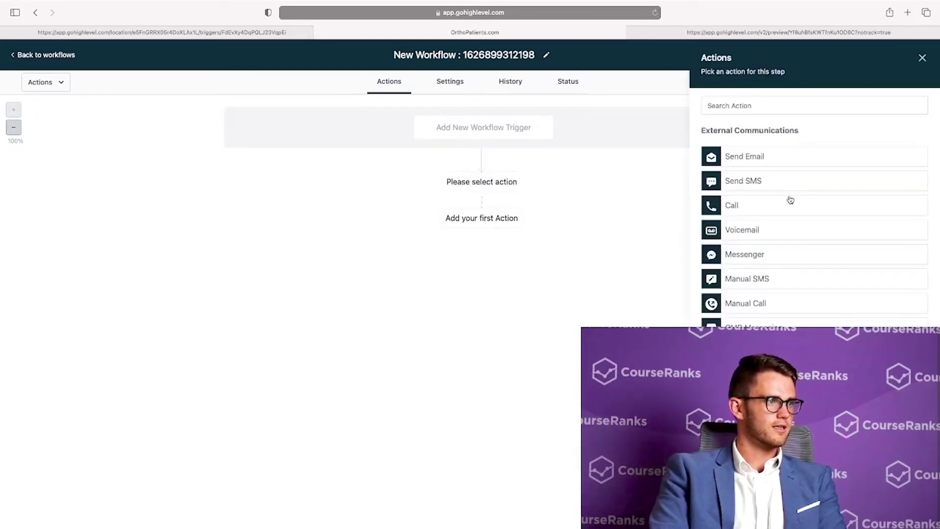
pyautogui.click(754, 182)
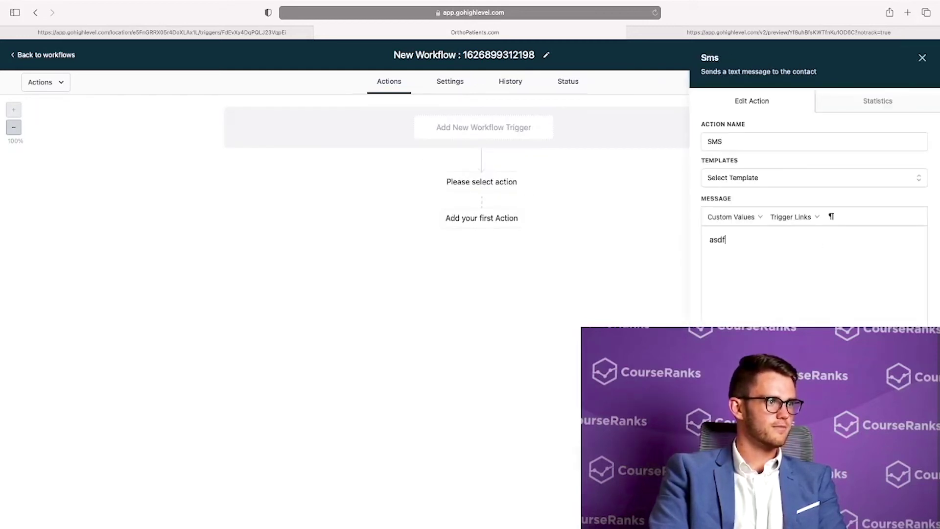
pyautogui.press('Escape')
pyautogui.click(480, 252)
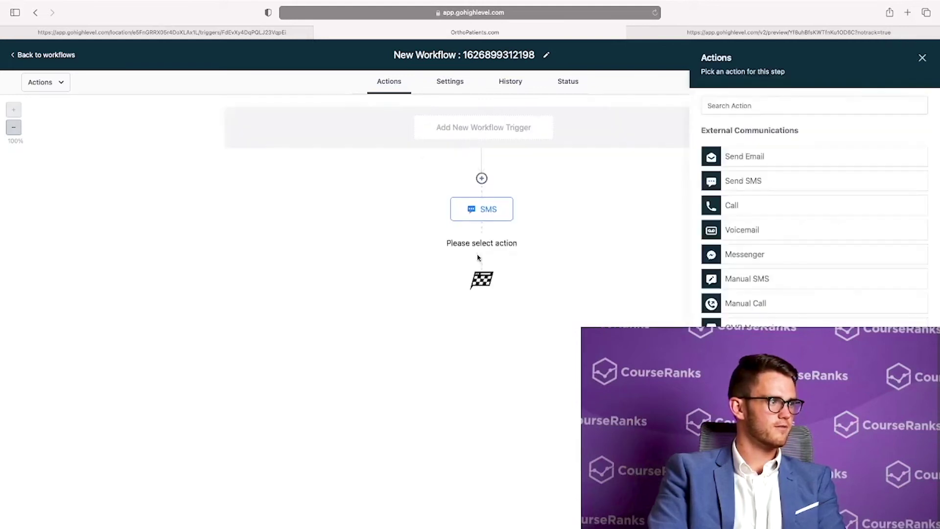
pyautogui.click(763, 255)
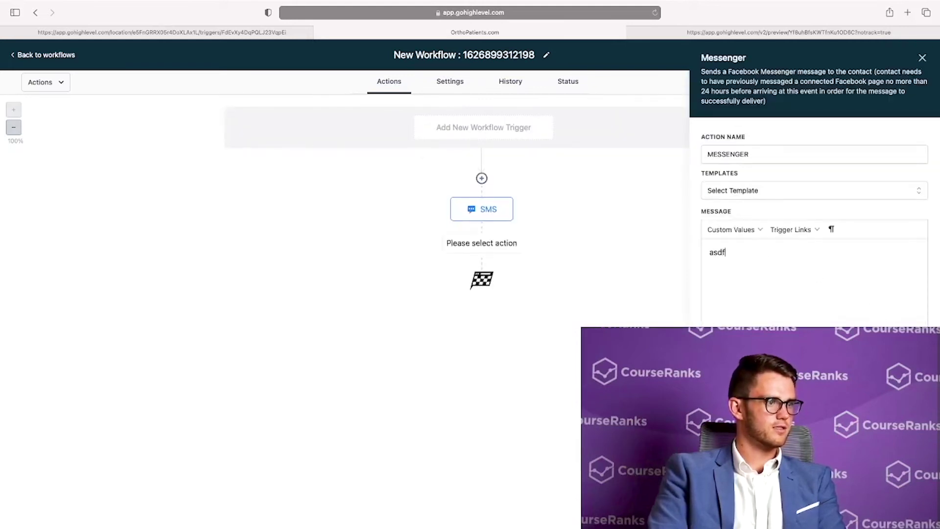
pyautogui.press('Escape')
# Add an Add Contact Tag action named 'asdf' with a new 'asdf' tag, then leave without saving
pyautogui.click(483, 310)
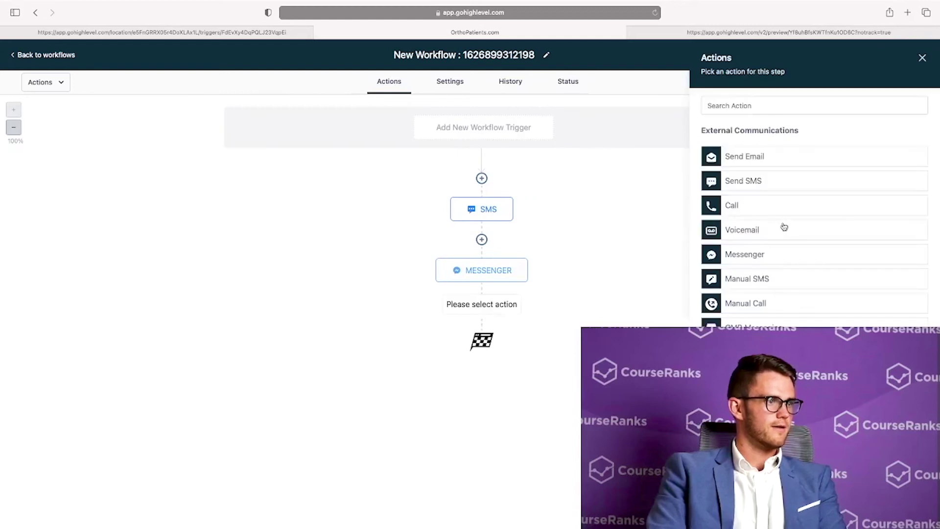
pyautogui.scroll(-5, 795, 274)
pyautogui.click(774, 227)
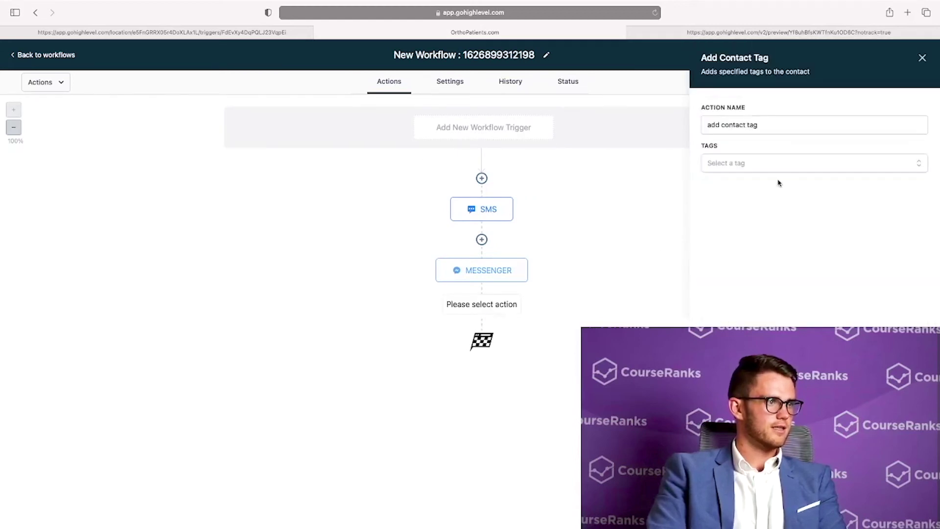
pyautogui.click(771, 118)
pyautogui.press('super+a')
pyautogui.write('asdf')
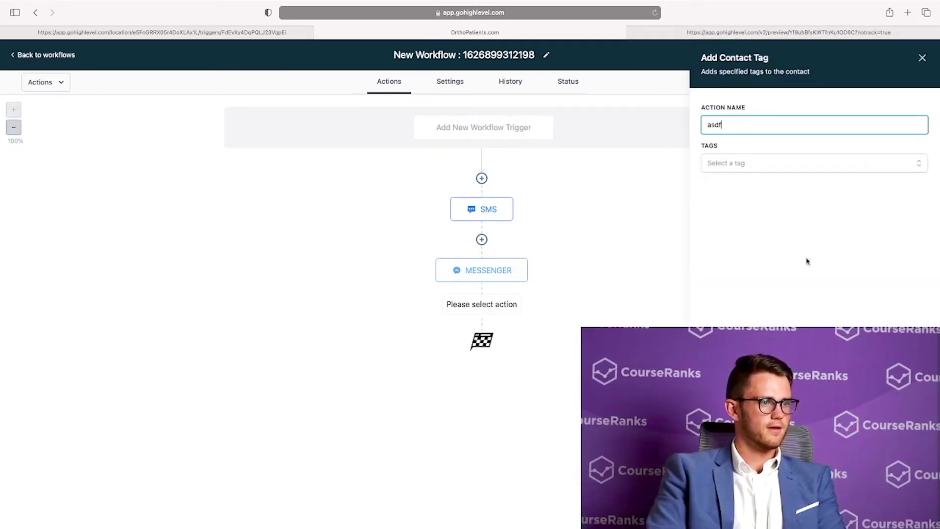
pyautogui.click(772, 168)
pyautogui.click(839, 195)
pyautogui.write('asdf')
pyautogui.click(813, 216)
pyautogui.click(906, 509)
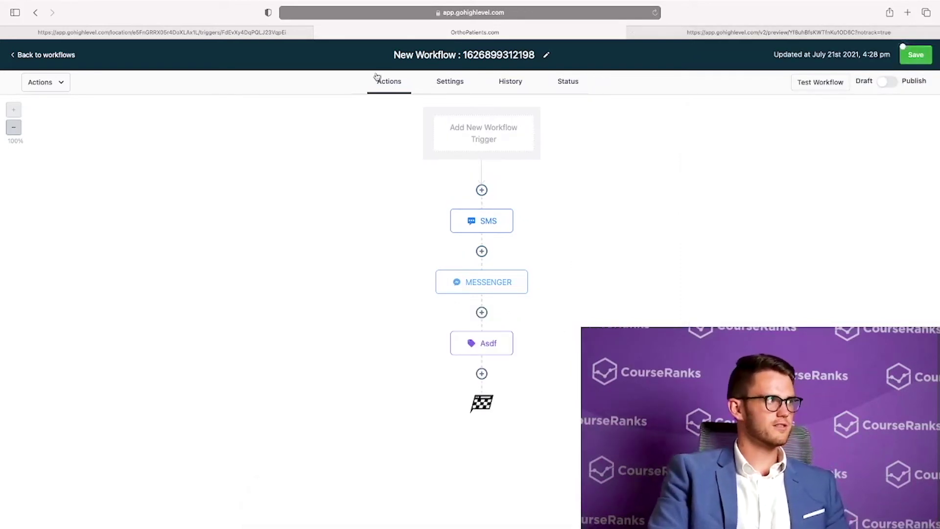
pyautogui.click(49, 55)
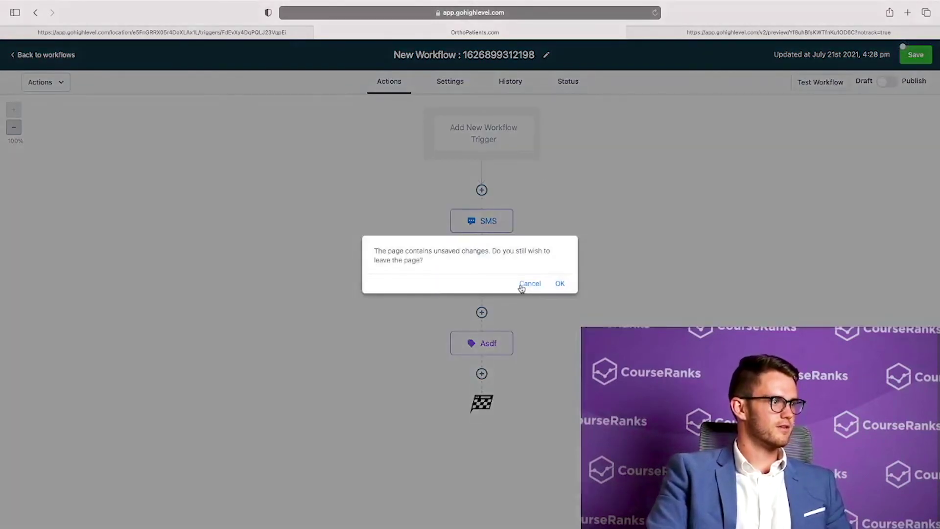
pyautogui.click(559, 284)
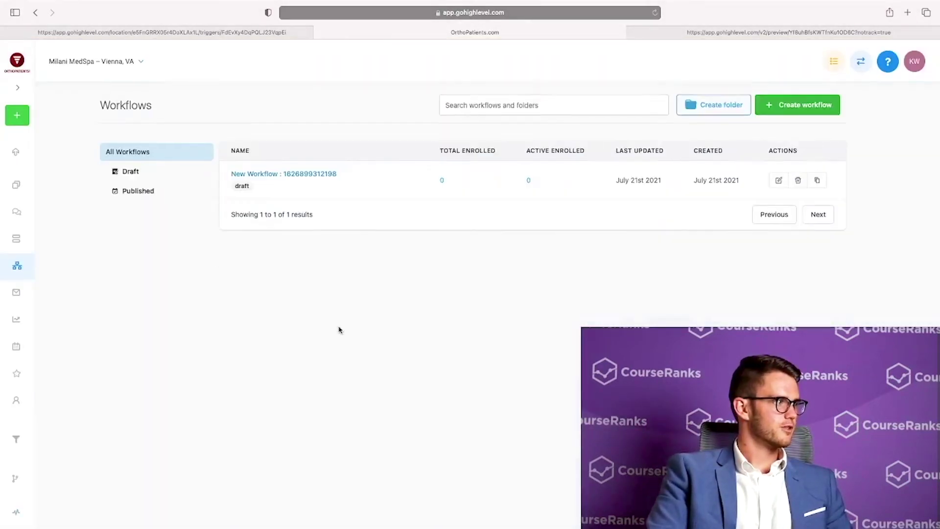
# Browse Opportunities, the Google Ads and Facebook Ads reports, and the Appointments list
pyautogui.click(22, 236)
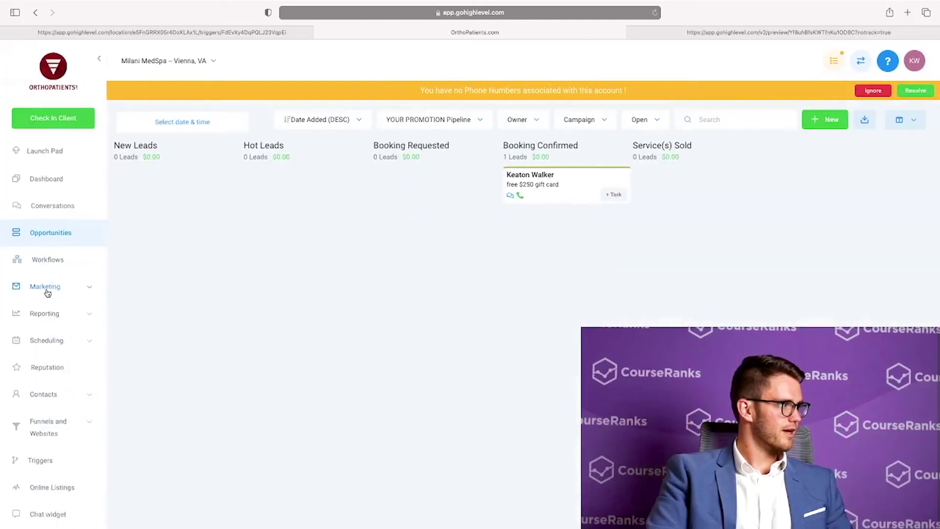
pyautogui.click(73, 303)
pyautogui.click(27, 332)
pyautogui.click(37, 350)
pyautogui.scroll(-2, 41, 353)
pyautogui.click(54, 389)
pyautogui.scroll(-3, 60, 393)
pyautogui.click(36, 363)
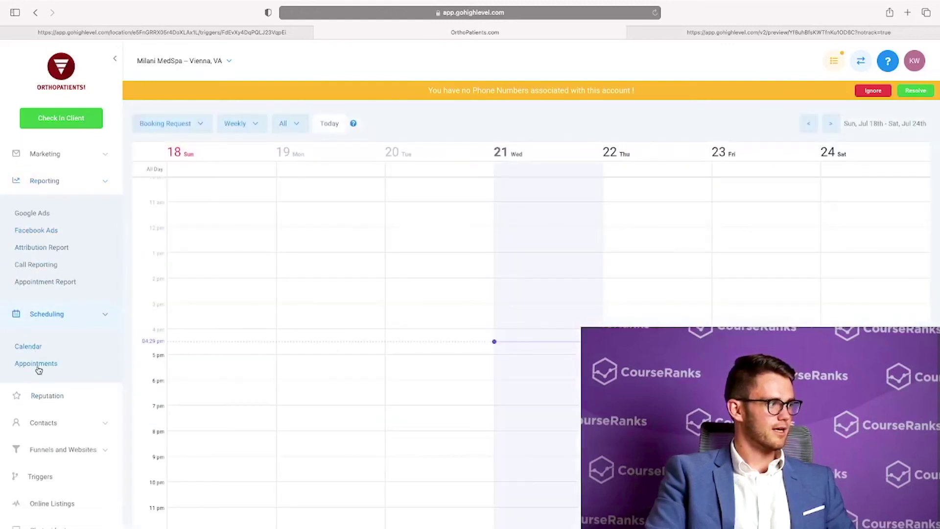
pyautogui.scroll(-2, 30, 382)
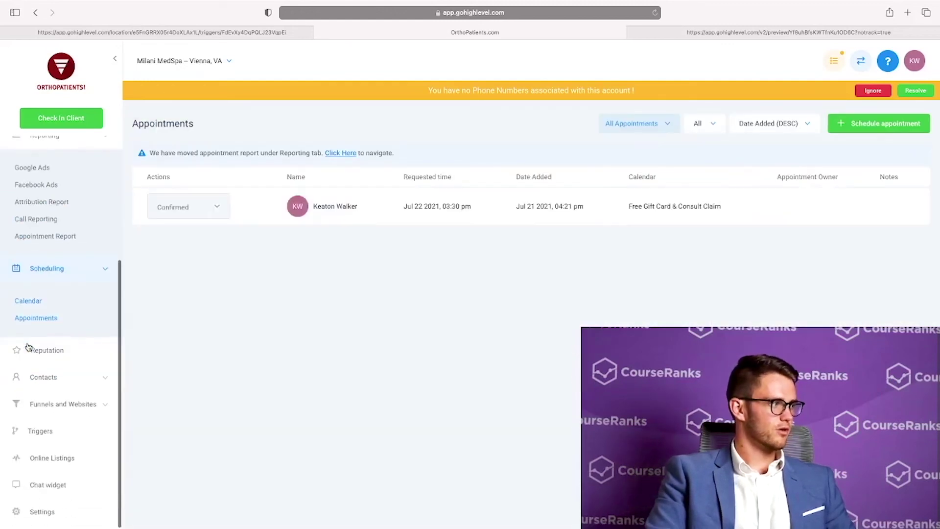
# Review the Free Gift Card & Consult Claim calendar's availability and confirmation settings, then close it
pyautogui.click(42, 515)
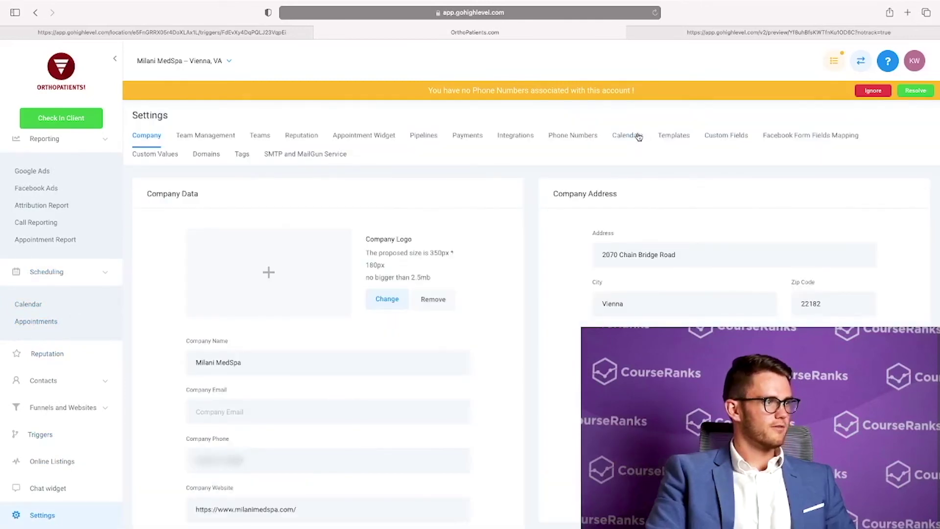
pyautogui.click(632, 136)
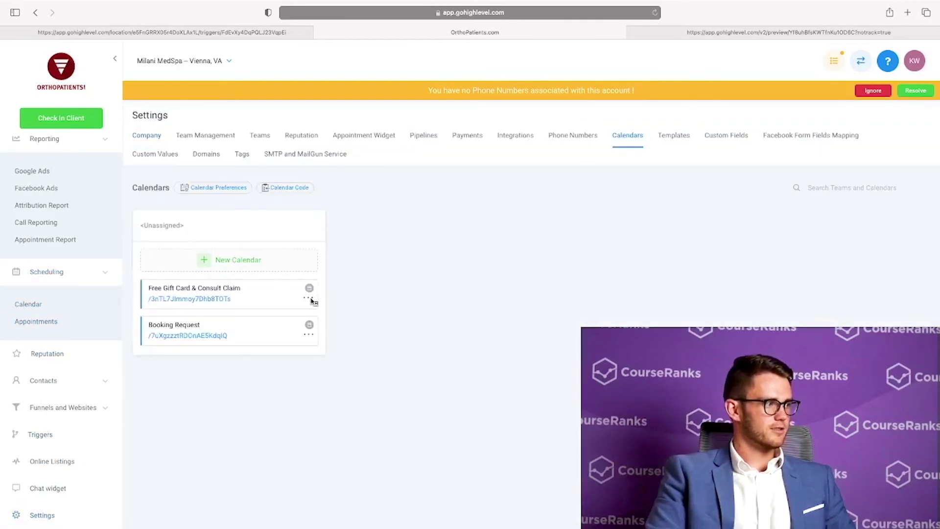
pyautogui.click(308, 301)
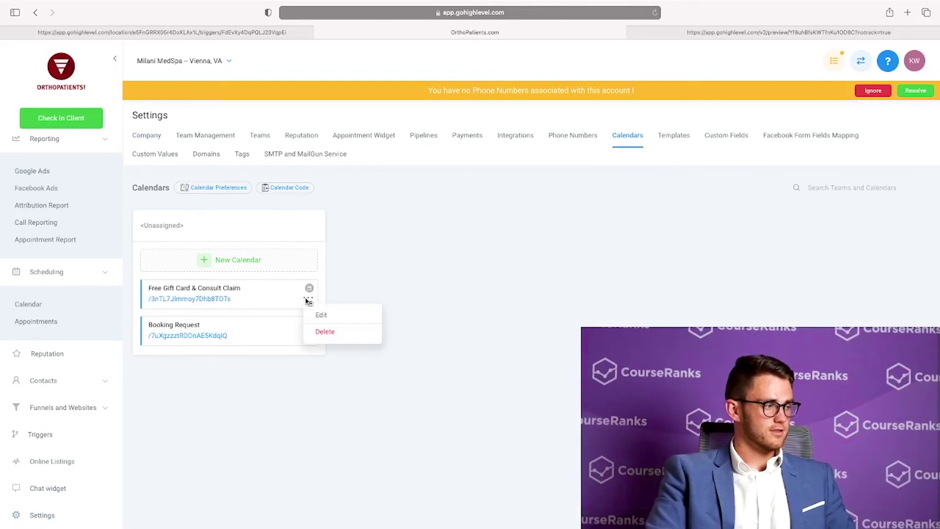
pyautogui.click(325, 317)
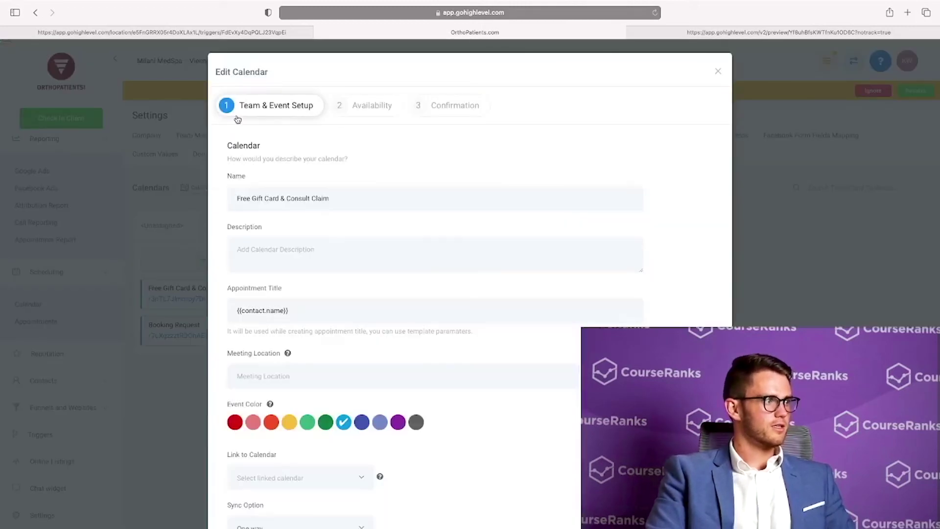
pyautogui.scroll(-3, 310, 166)
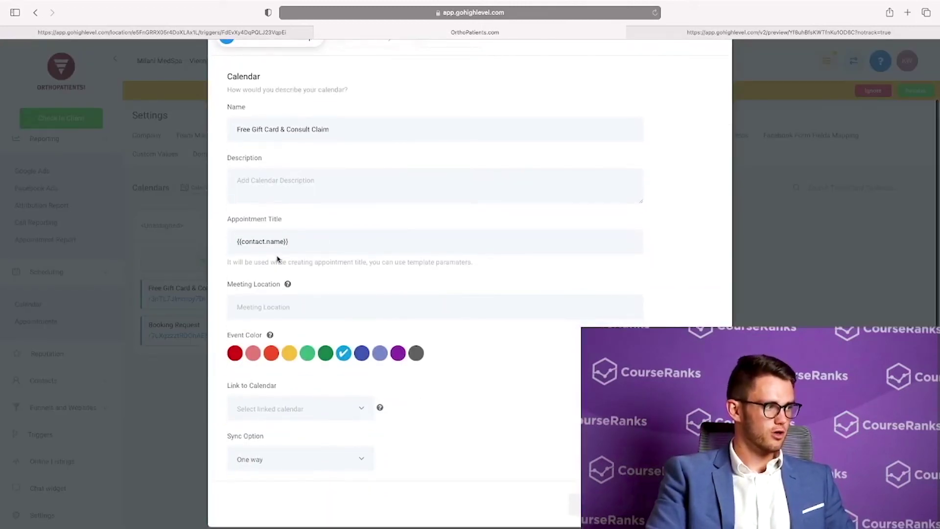
pyautogui.scroll(3, 289, 245)
pyautogui.click(362, 104)
pyautogui.scroll(-3, 418, 189)
pyautogui.scroll(5, 418, 189)
pyautogui.click(460, 125)
pyautogui.scroll(-6, 415, 224)
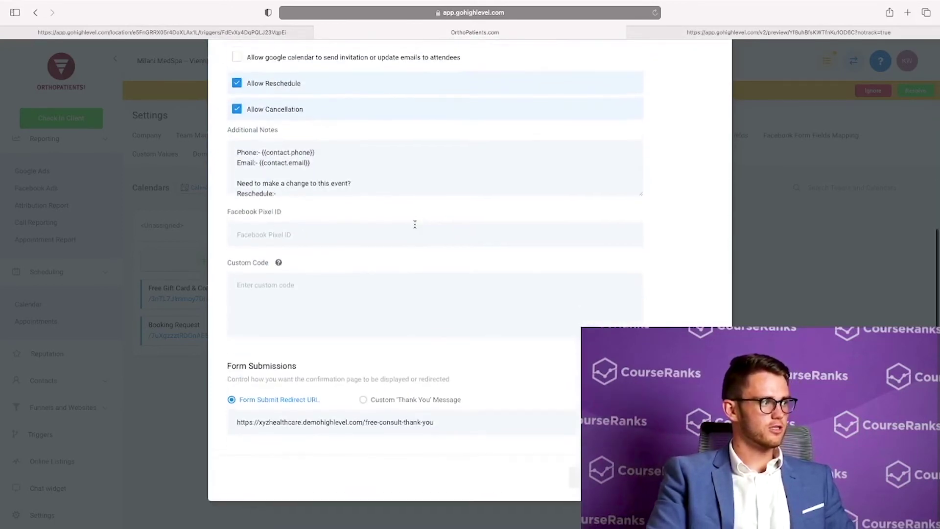
pyautogui.scroll(6, 415, 224)
pyautogui.click(716, 76)
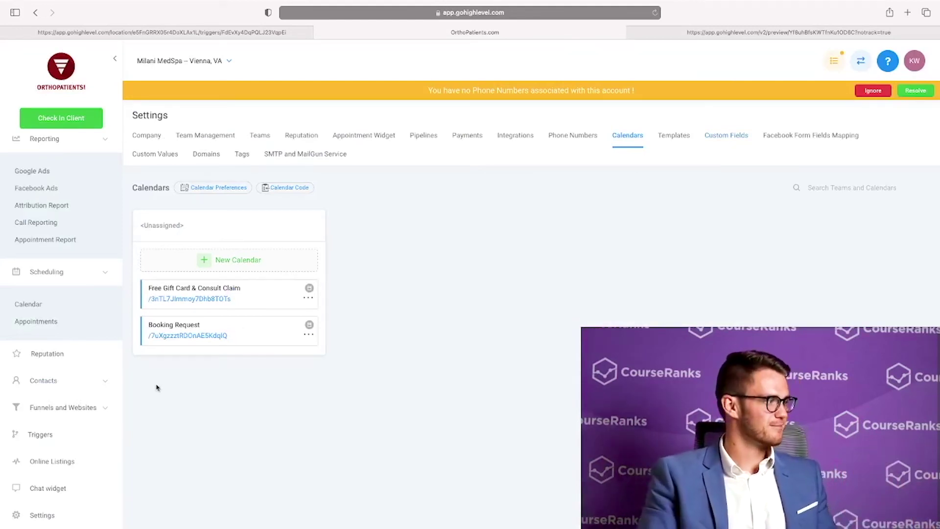
# Glance at the Reputation overview, then open Contacts / Smart lists
pyautogui.click(48, 353)
pyautogui.scroll(1, 152, 286)
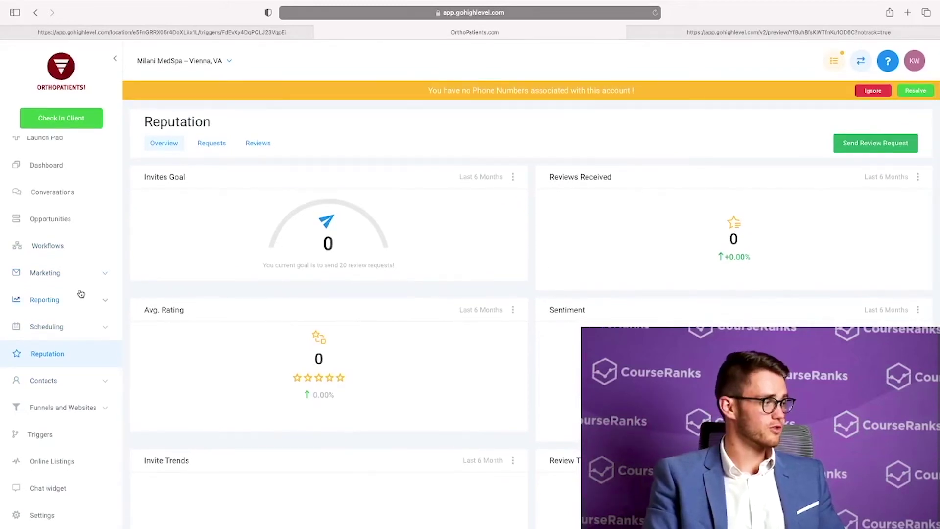
pyautogui.scroll(-1, 69, 318)
pyautogui.click(68, 380)
pyautogui.scroll(-3, 68, 372)
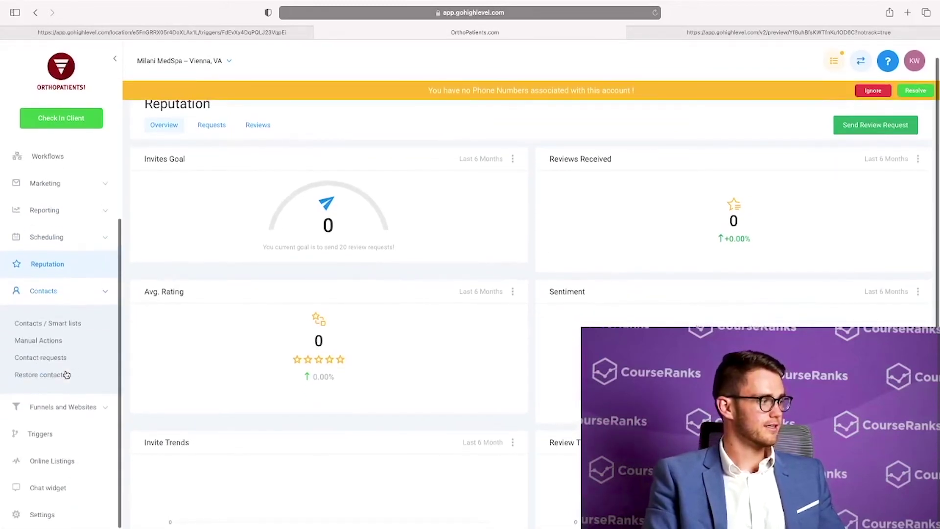
pyautogui.click(59, 327)
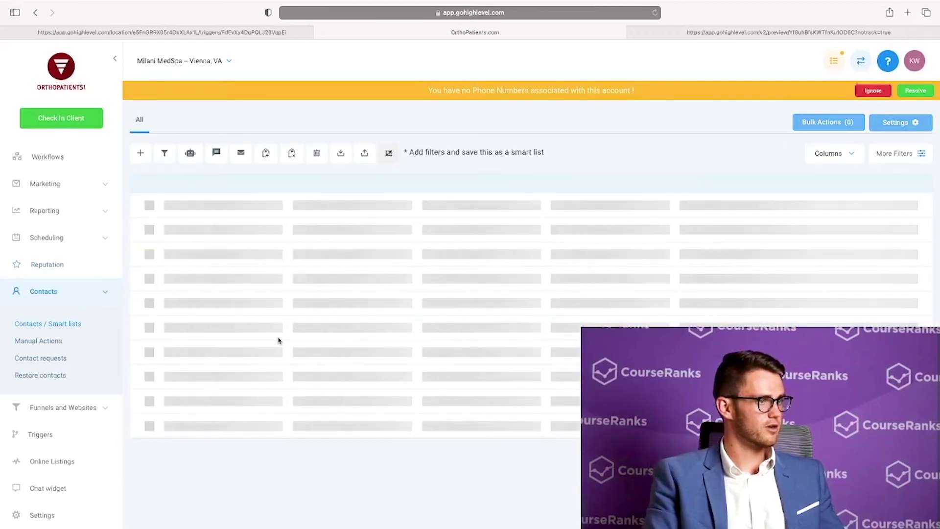
# Add a 'Tag is asdf' filter to the contacts list
pyautogui.click(894, 153)
pyautogui.click(877, 214)
pyautogui.scroll(-4, 852, 254)
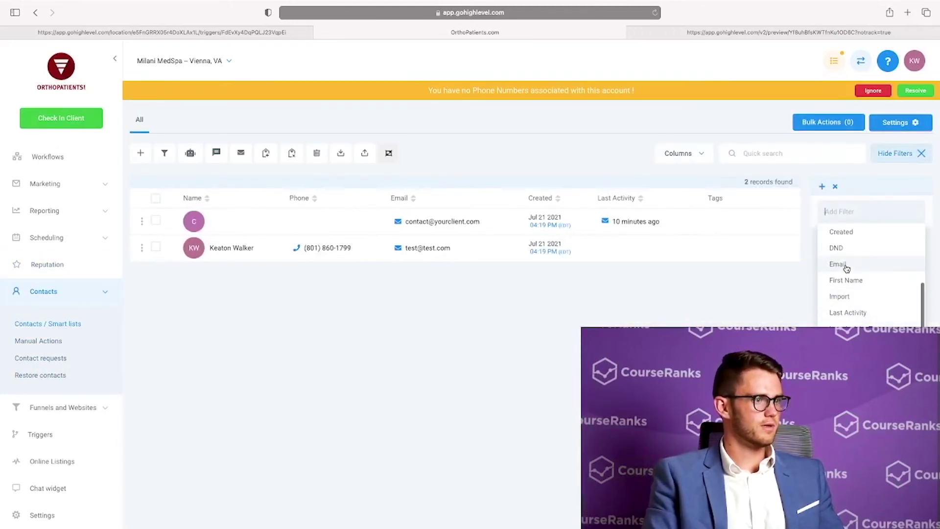
pyautogui.scroll(-6, 851, 311)
pyautogui.click(848, 313)
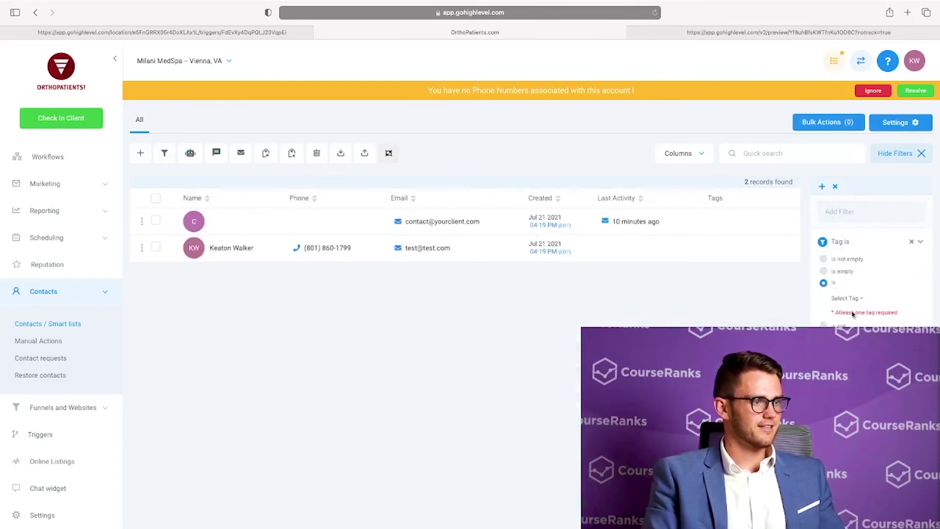
pyautogui.click(852, 308)
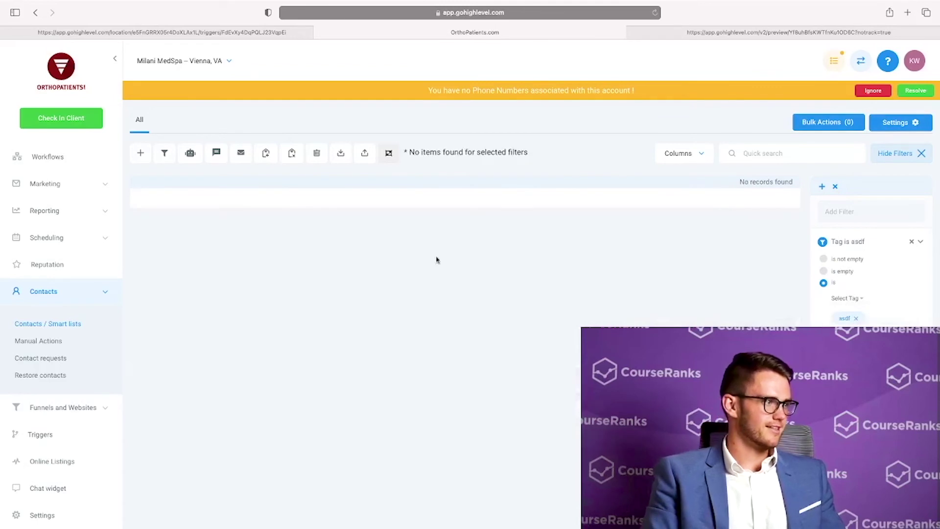
pyautogui.click(82, 292)
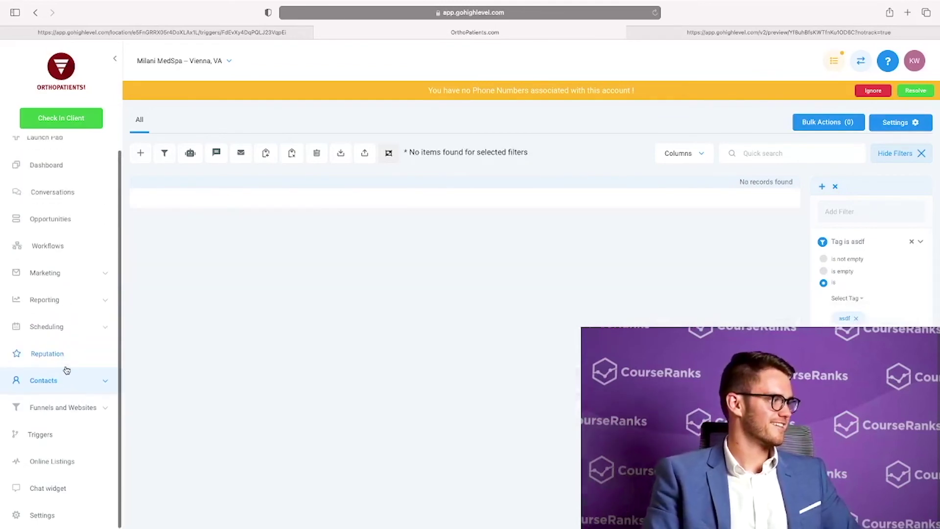
# View the empty Membership dashboard under Funnels and Websites, then go back to contacts
pyautogui.click(74, 407)
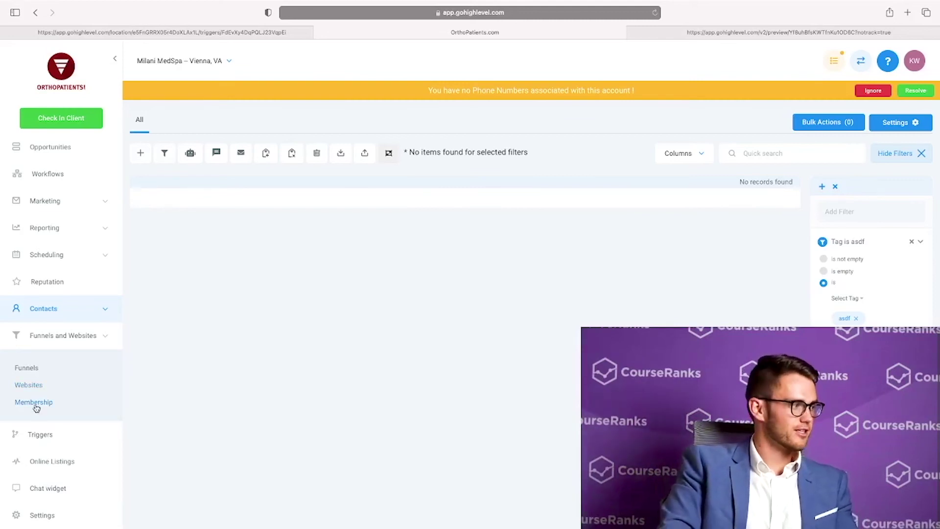
pyautogui.click(36, 408)
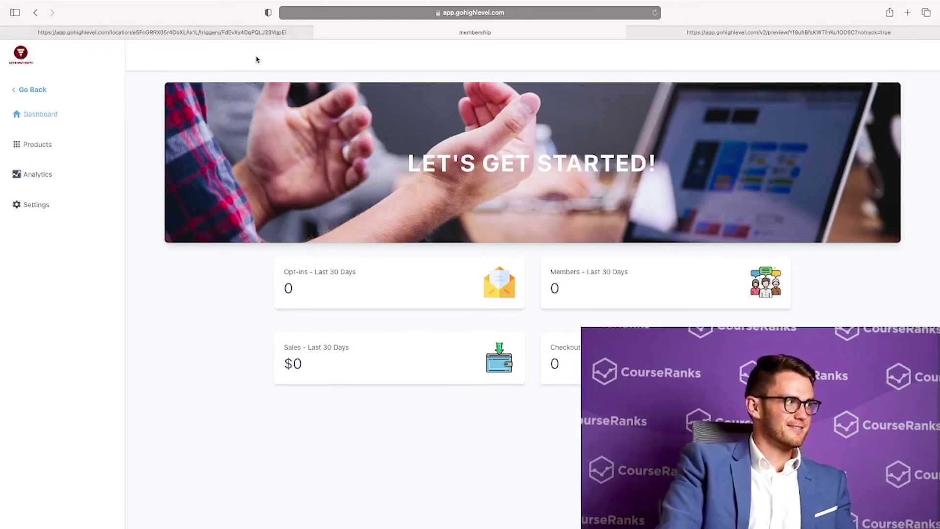
pyautogui.click(36, 12)
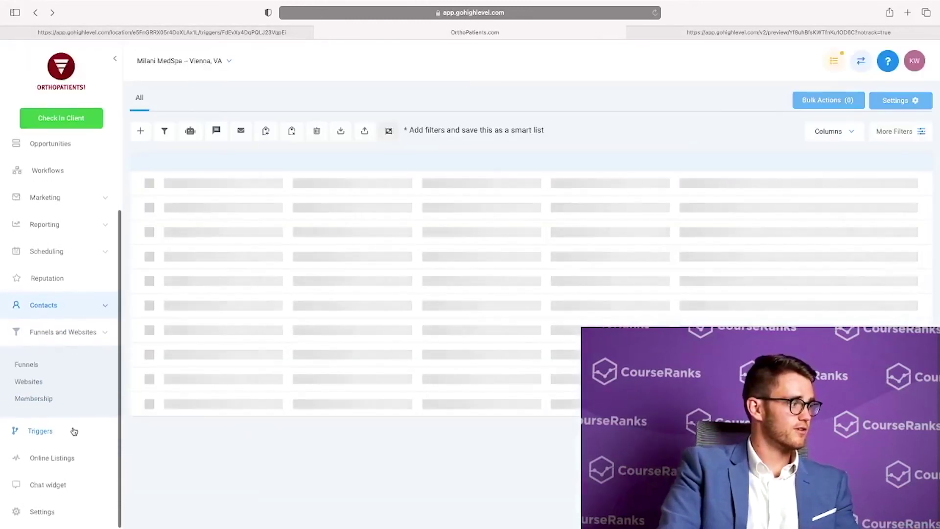
# View Triggers, Online Listings and the chat widget settings, then open the empty Conversations inbox
pyautogui.click(56, 435)
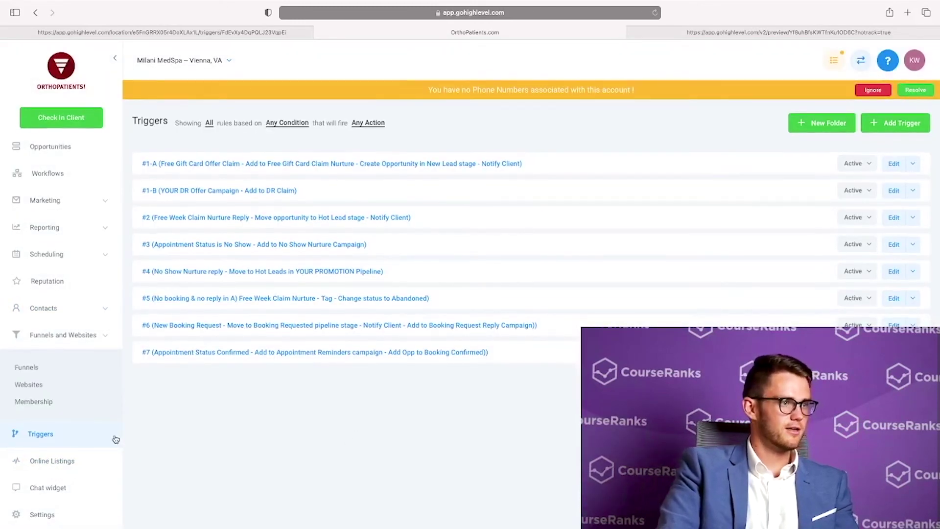
pyautogui.click(40, 468)
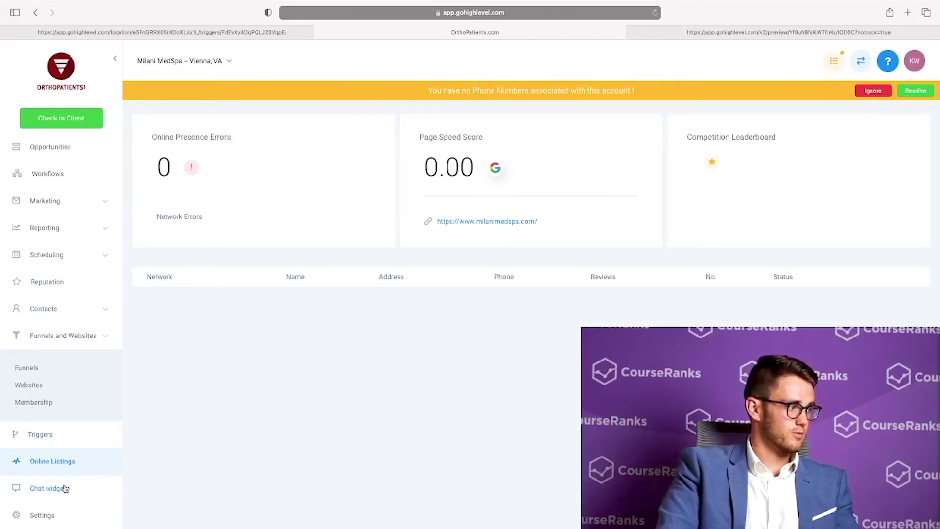
pyautogui.click(74, 496)
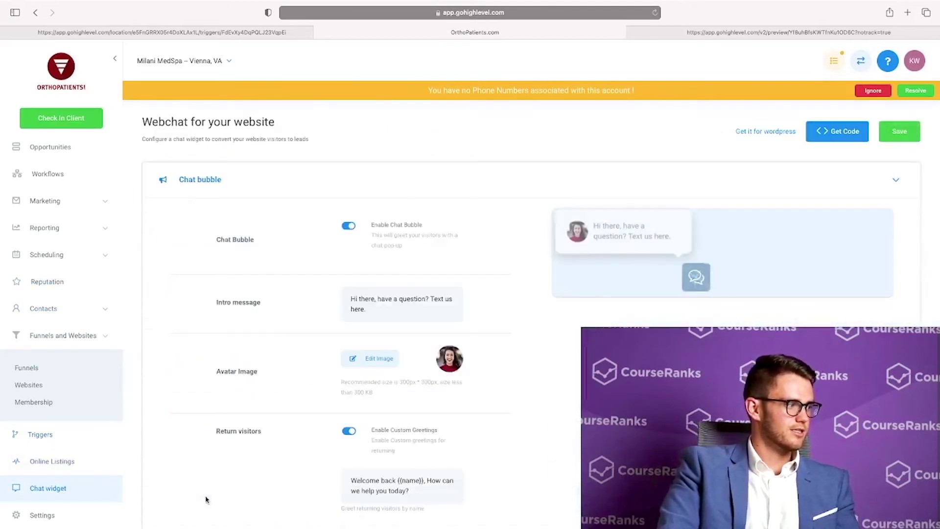
pyautogui.scroll(-5, 288, 490)
pyautogui.scroll(4, 290, 491)
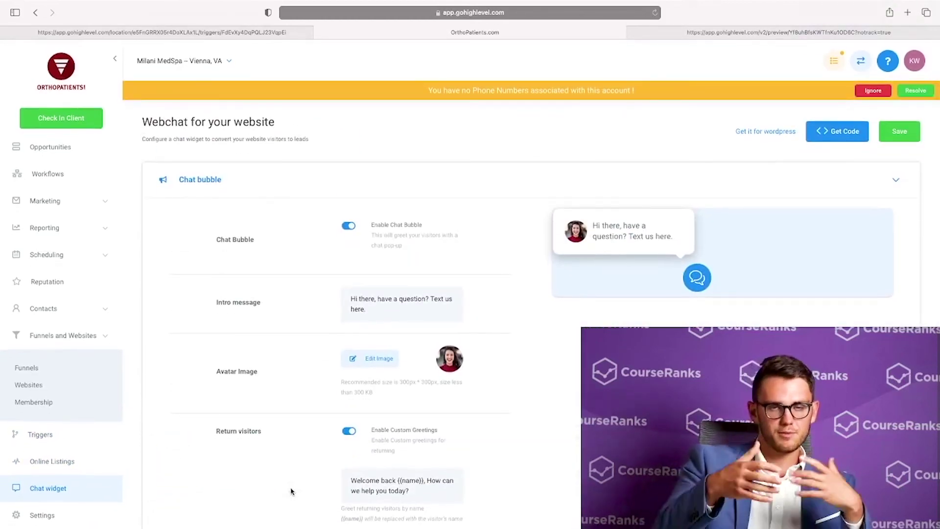
pyautogui.scroll(2, 60, 198)
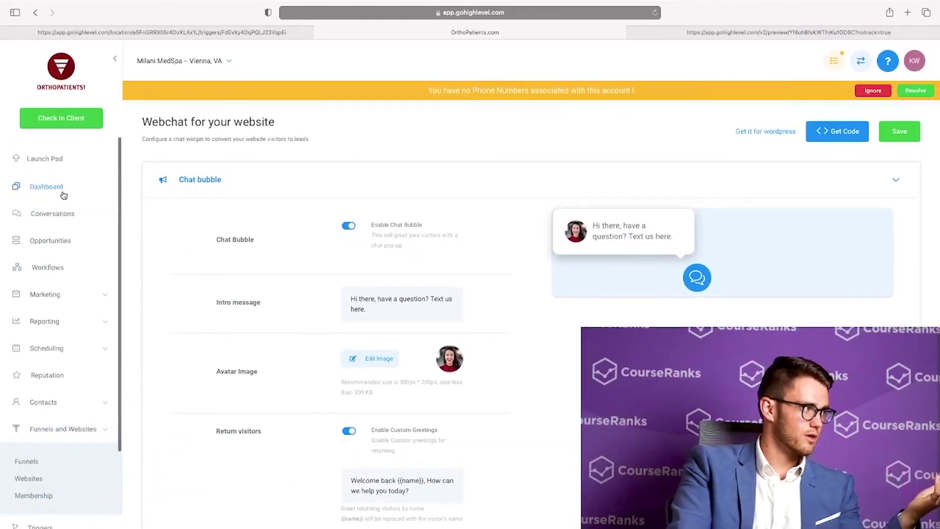
pyautogui.click(59, 206)
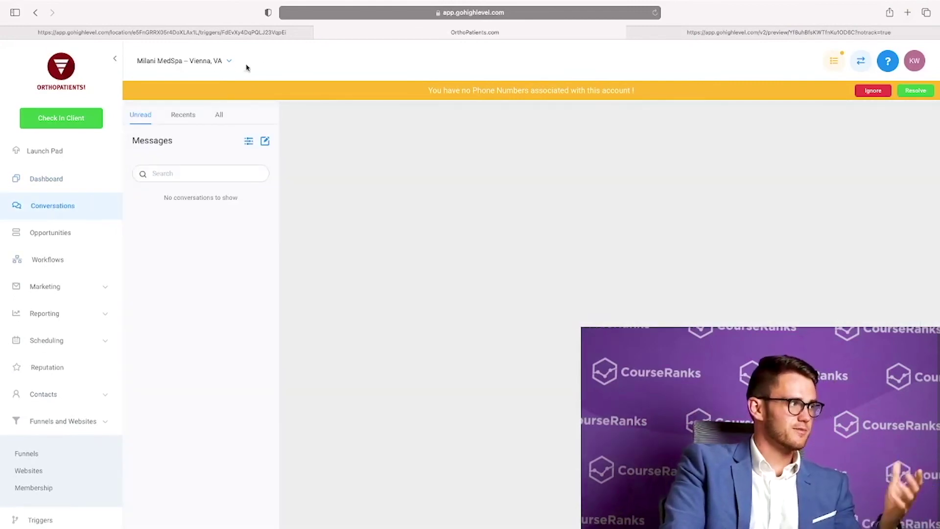
# Search 'ortho' in the location switcher and switch to OrthoPatients.com
pyautogui.click(197, 65)
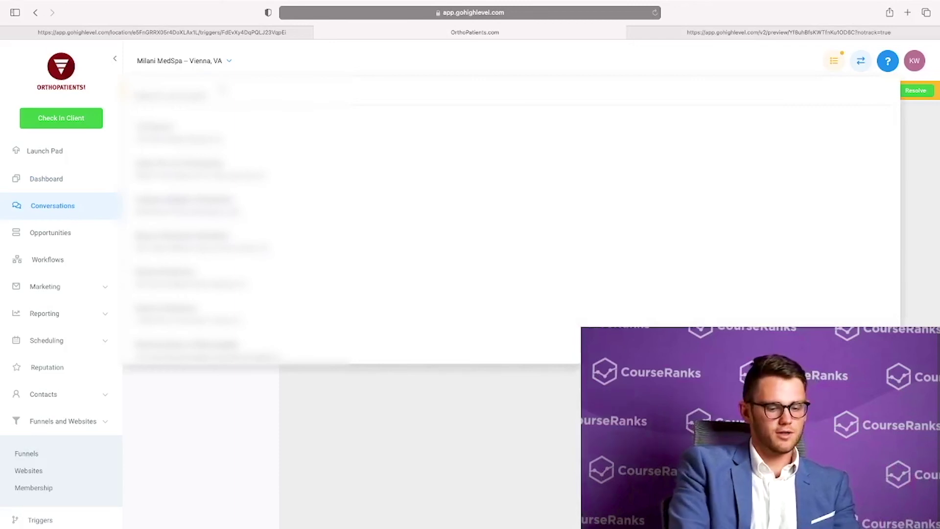
pyautogui.write('ortho')
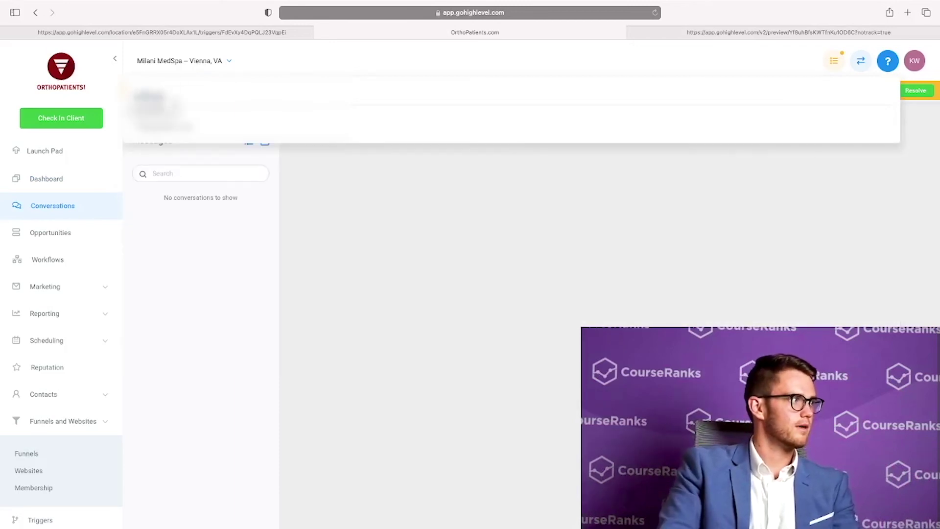
pyautogui.click(161, 108)
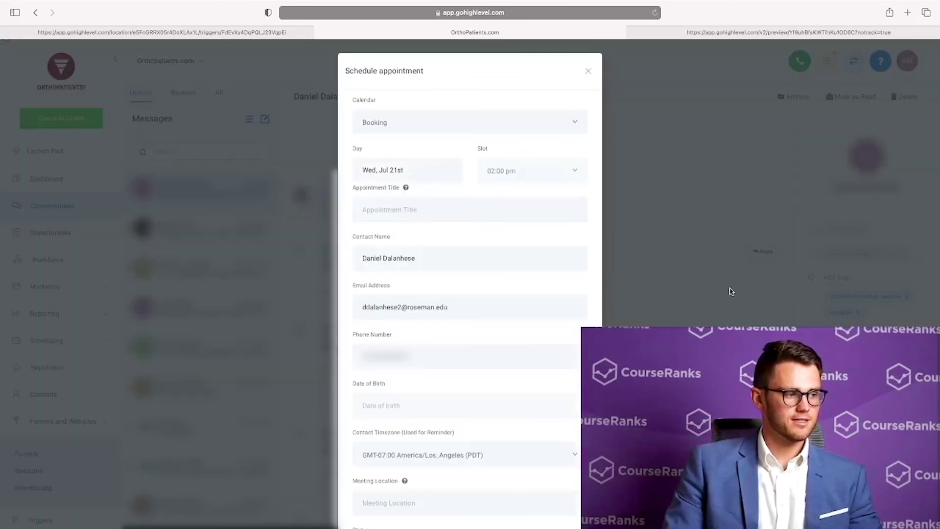
pyautogui.scroll(-5, 489, 314)
pyautogui.scroll(5, 489, 314)
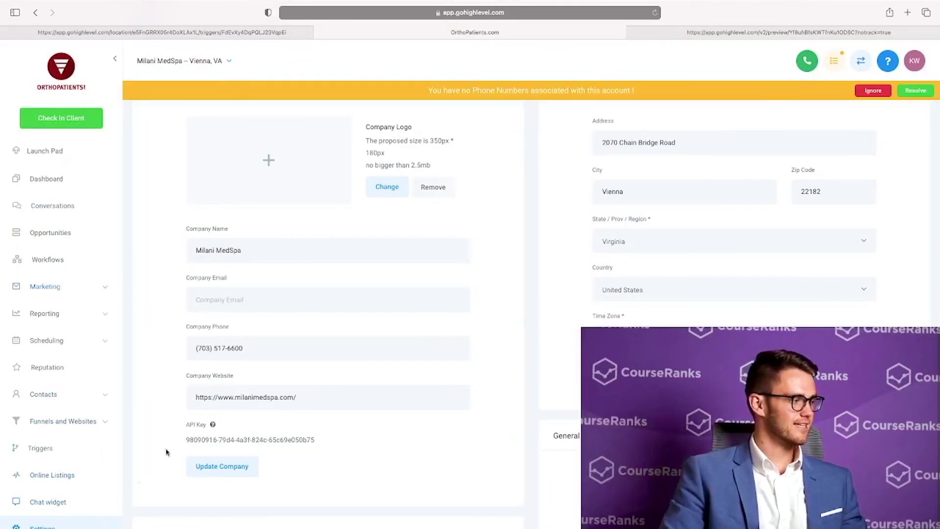
# Start a new employee in Team Management with first name 'Test' and last name 'TEst'
pyautogui.scroll(5, 206, 294)
pyautogui.click(184, 137)
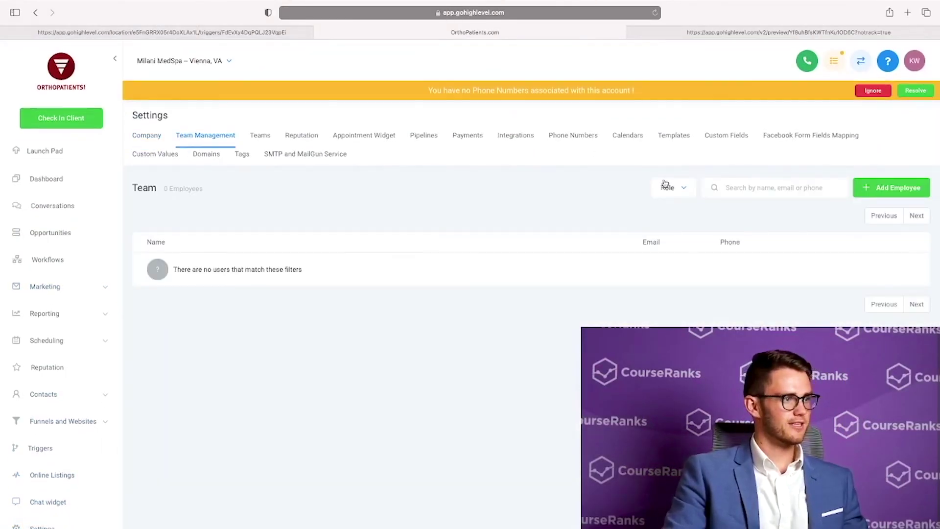
pyautogui.click(884, 188)
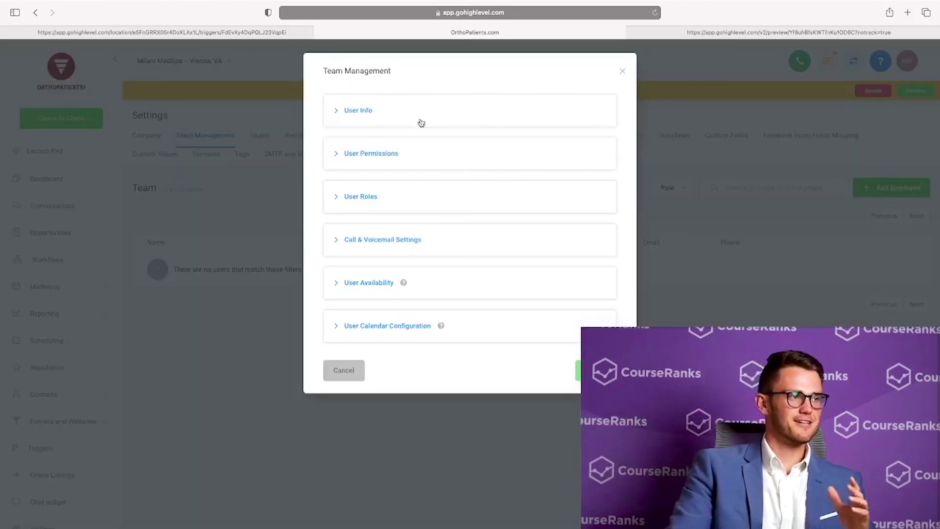
pyautogui.click(374, 118)
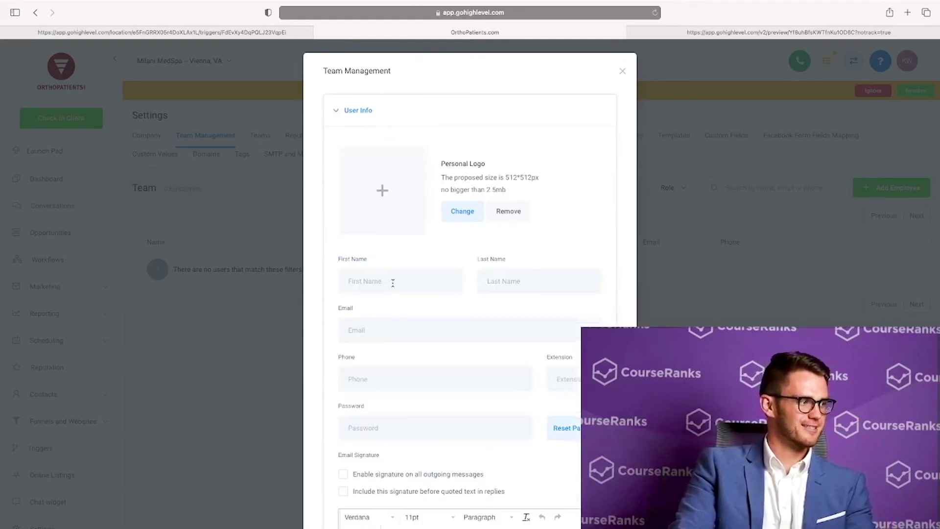
pyautogui.write('Test')
pyautogui.press('Tab')
pyautogui.write('TEst')
# Turn off the new user's Marketing and Triggers permissions
pyautogui.scroll(-9, 408, 300)
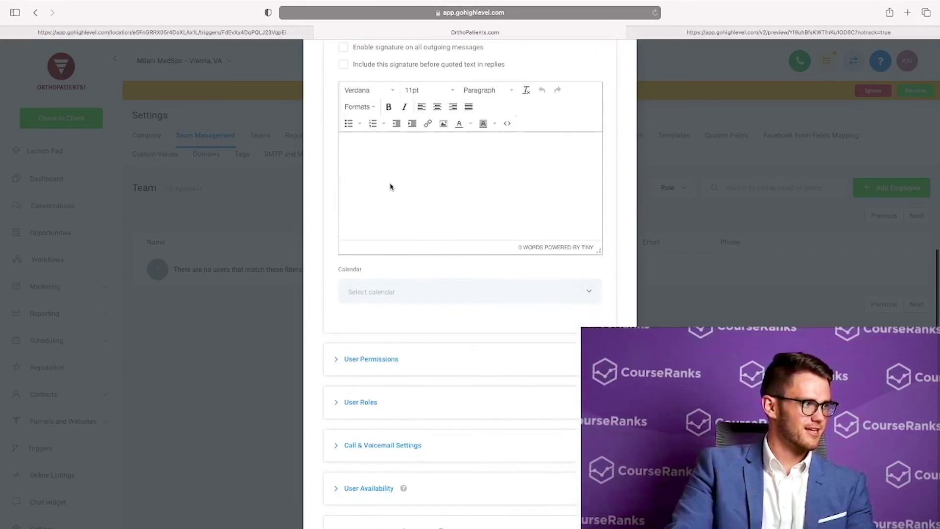
pyautogui.scroll(6, 421, 329)
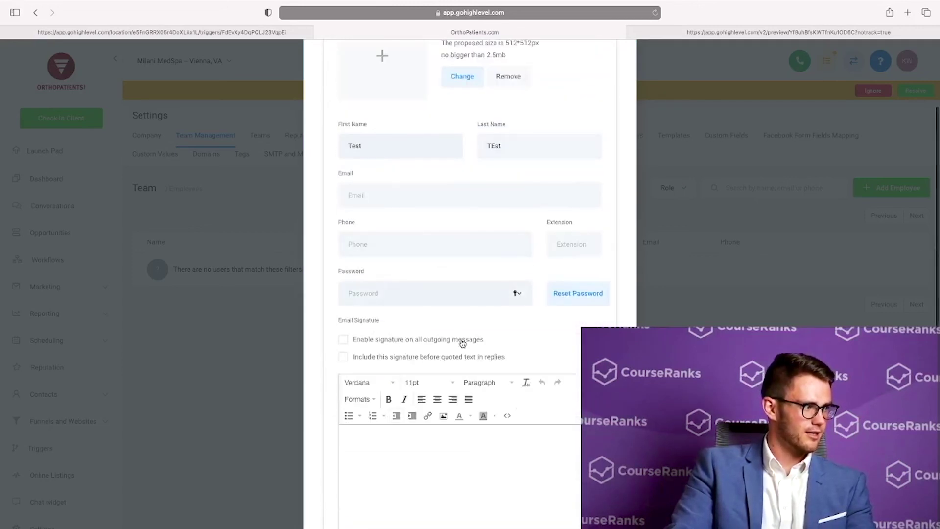
pyautogui.scroll(-5, 431, 294)
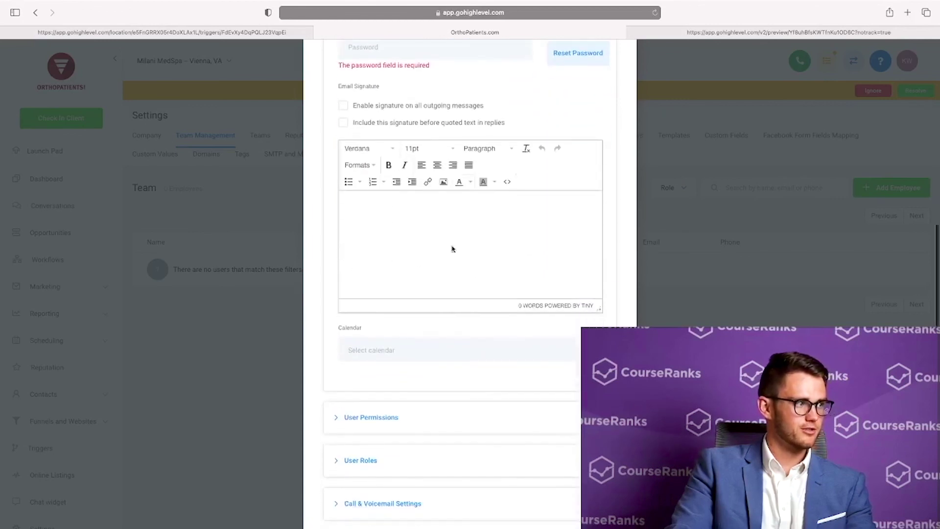
pyautogui.scroll(-3, 494, 323)
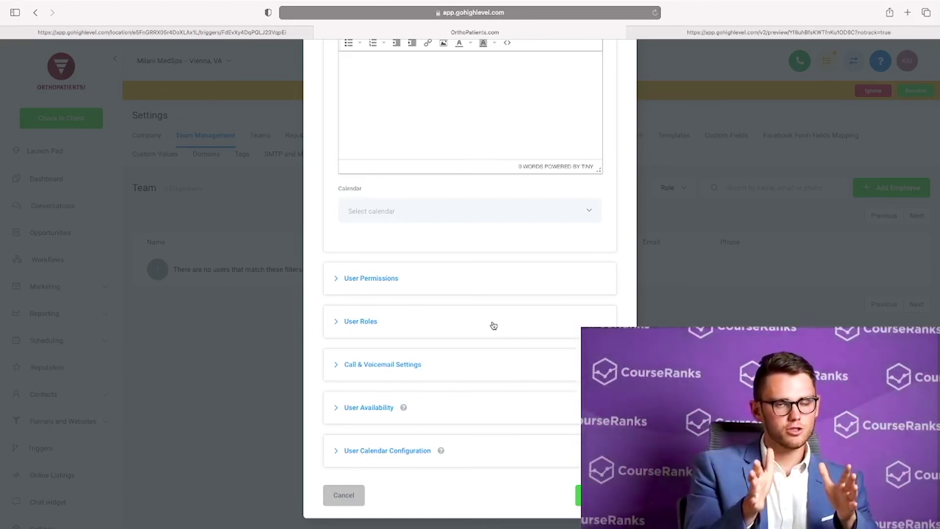
pyautogui.scroll(1, 371, 281)
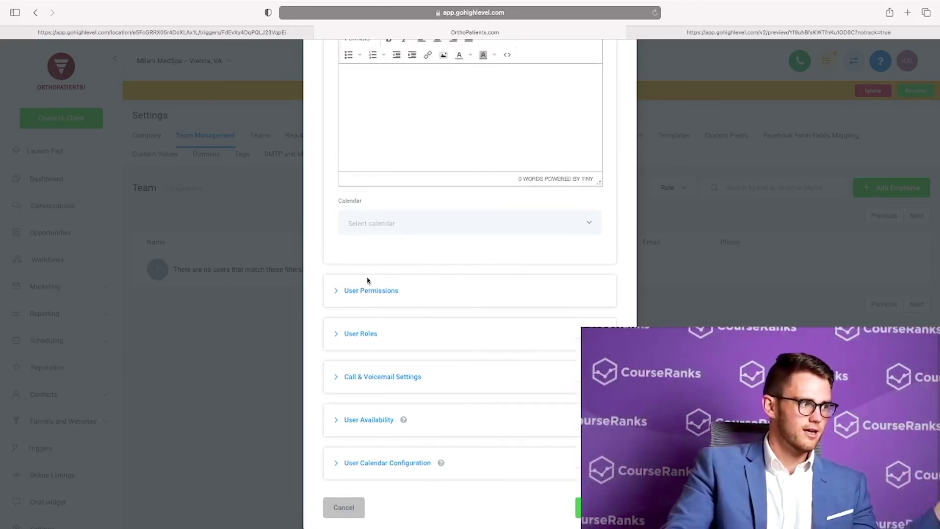
pyautogui.click(396, 294)
pyautogui.scroll(-5, 455, 310)
pyautogui.scroll(2, 454, 311)
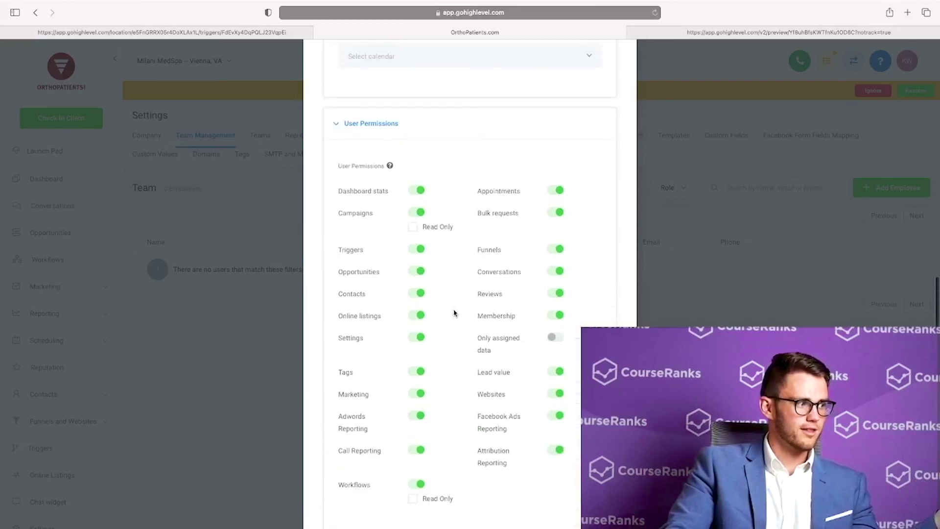
pyautogui.click(421, 394)
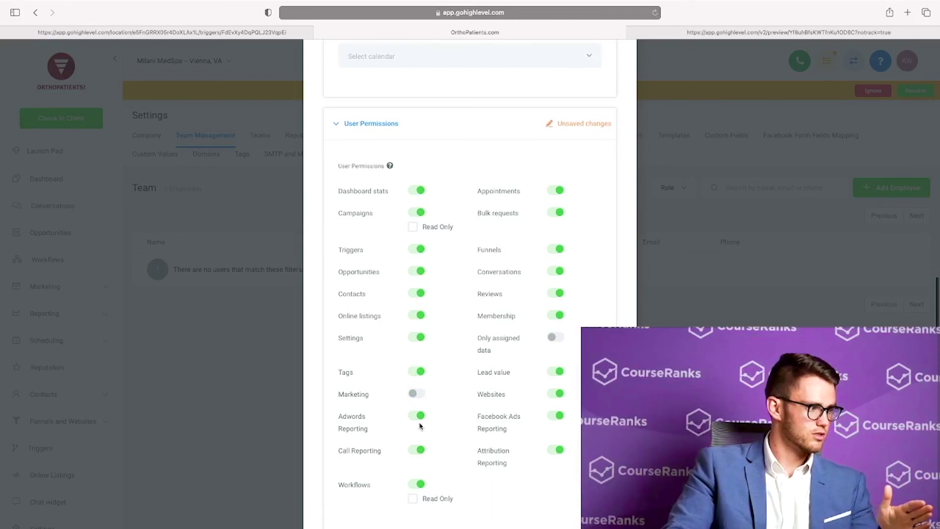
pyautogui.click(417, 248)
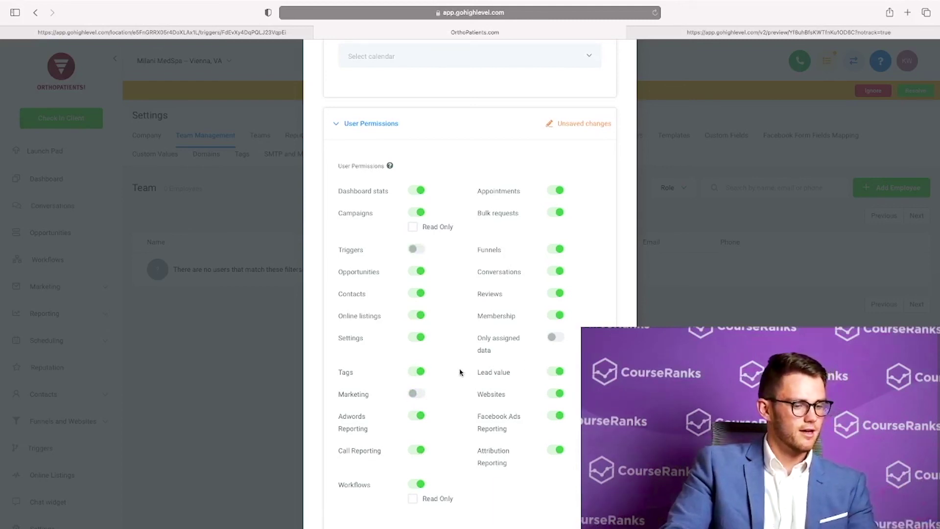
# Keep the new user's role set to User
pyautogui.scroll(-5, 417, 265)
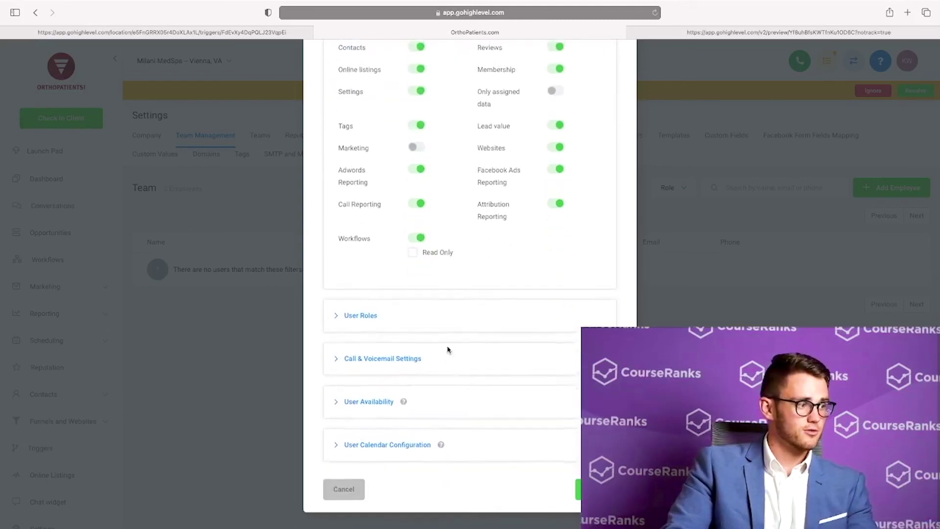
pyautogui.click(449, 337)
pyautogui.scroll(-2, 498, 348)
pyautogui.click(455, 329)
pyautogui.click(347, 339)
# Look through the call and voicemail, availability and calendar configuration sections, then collapse them
pyautogui.click(398, 387)
pyautogui.scroll(-5, 398, 386)
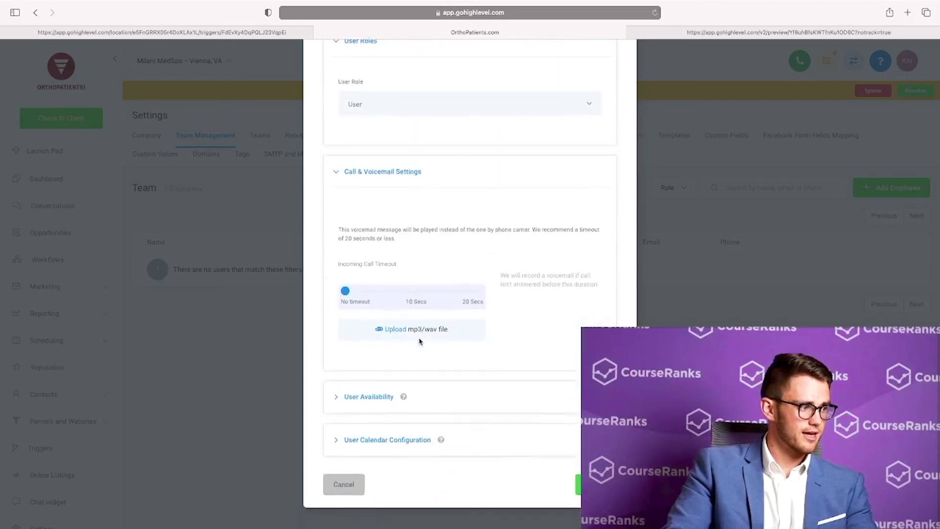
pyautogui.click(367, 403)
pyautogui.scroll(-1, 457, 391)
pyautogui.scroll(-3, 458, 391)
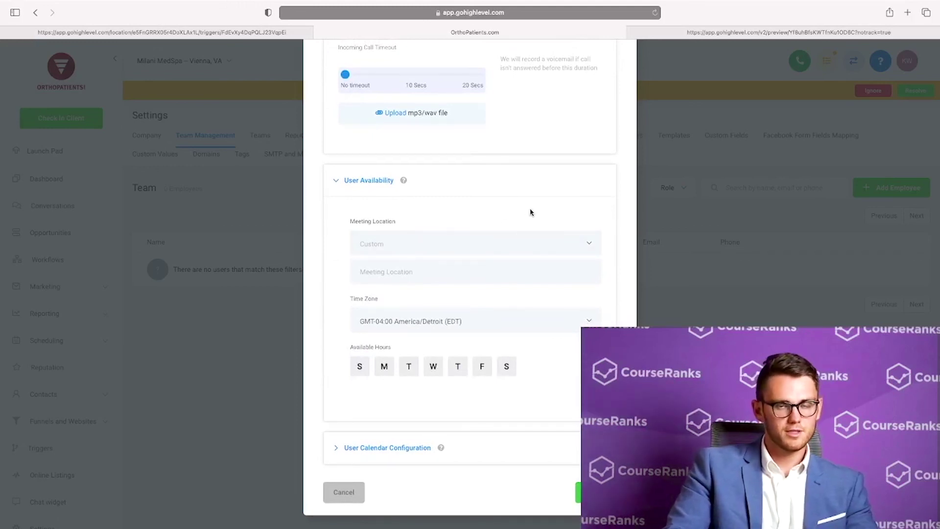
pyautogui.click(392, 448)
pyautogui.scroll(-3, 441, 372)
pyautogui.scroll(7, 392, 360)
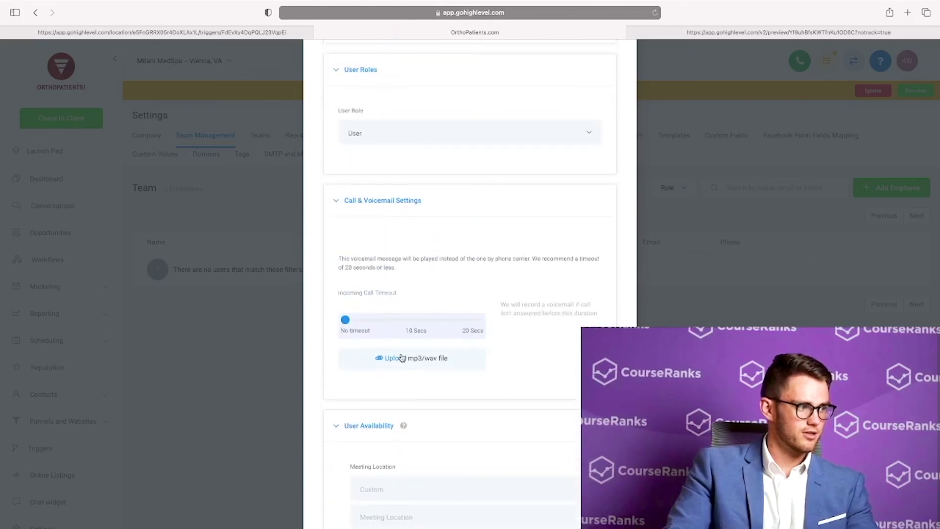
pyautogui.click(360, 434)
pyautogui.scroll(4, 380, 275)
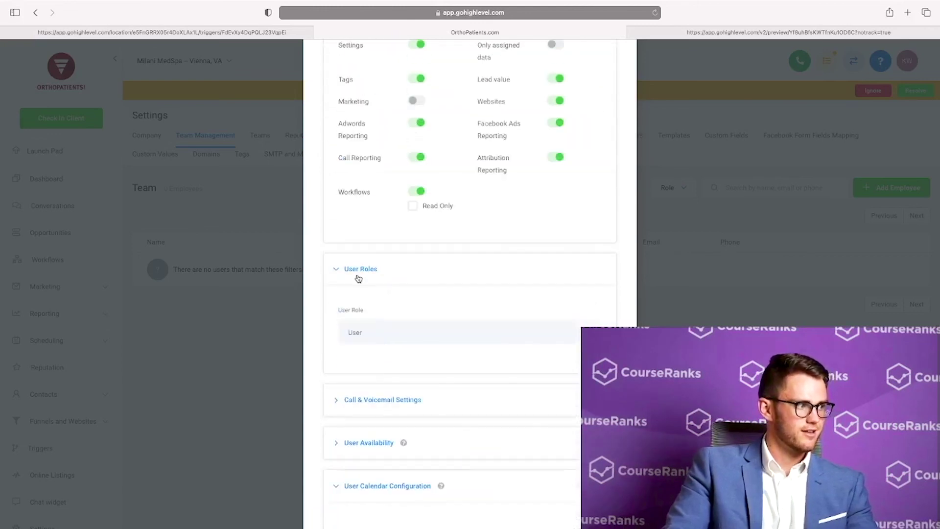
pyautogui.scroll(5, 407, 267)
pyautogui.scroll(5, 407, 267)
pyautogui.click(394, 115)
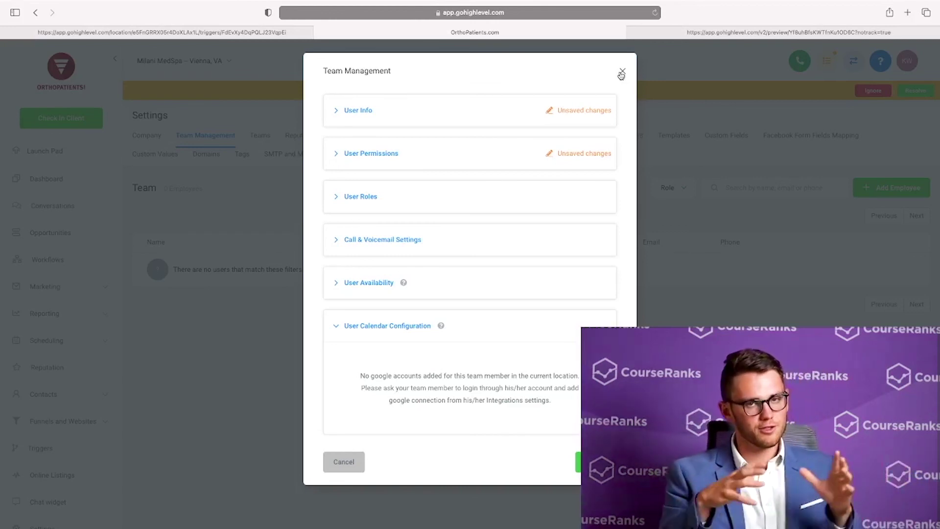
# Discard the new team member form and browse the Teams, Reputation, Appointment Widget, Domains and Integrations tabs
pyautogui.click(621, 74)
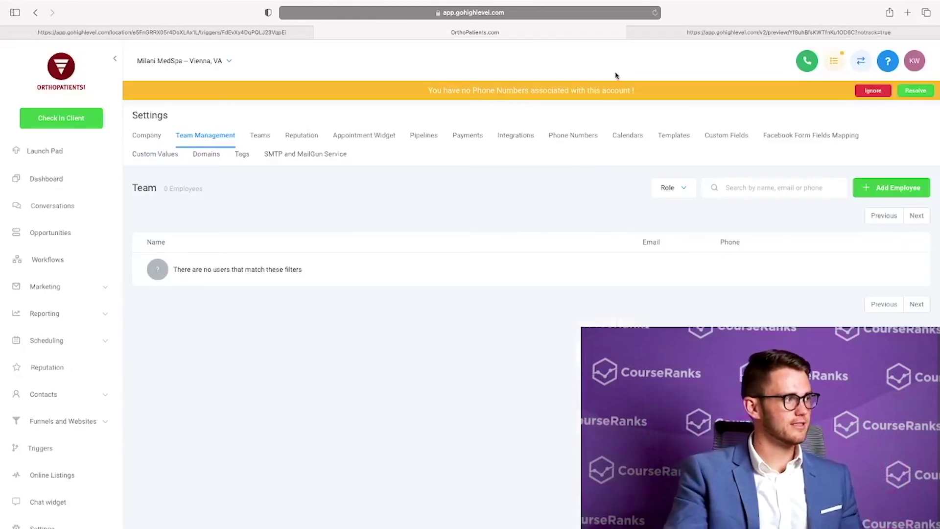
pyautogui.click(261, 139)
pyautogui.click(299, 136)
pyautogui.click(363, 135)
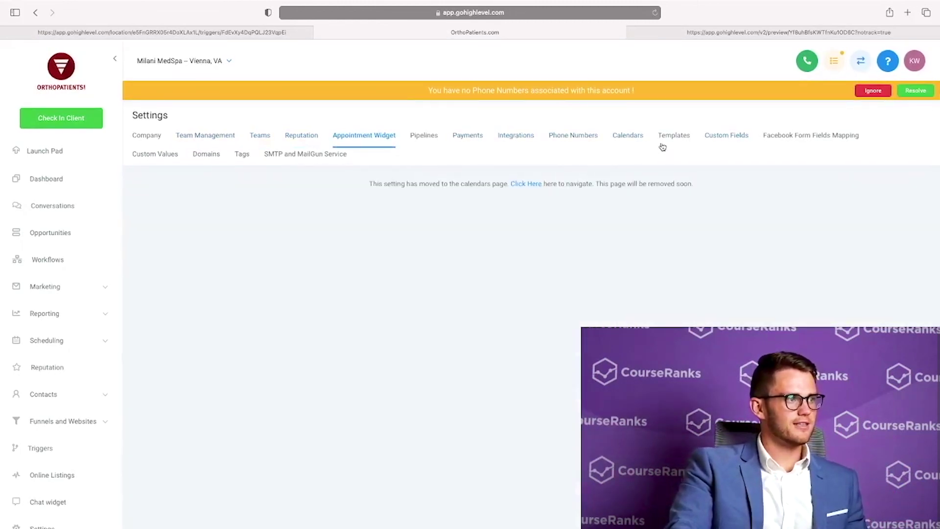
pyautogui.click(189, 139)
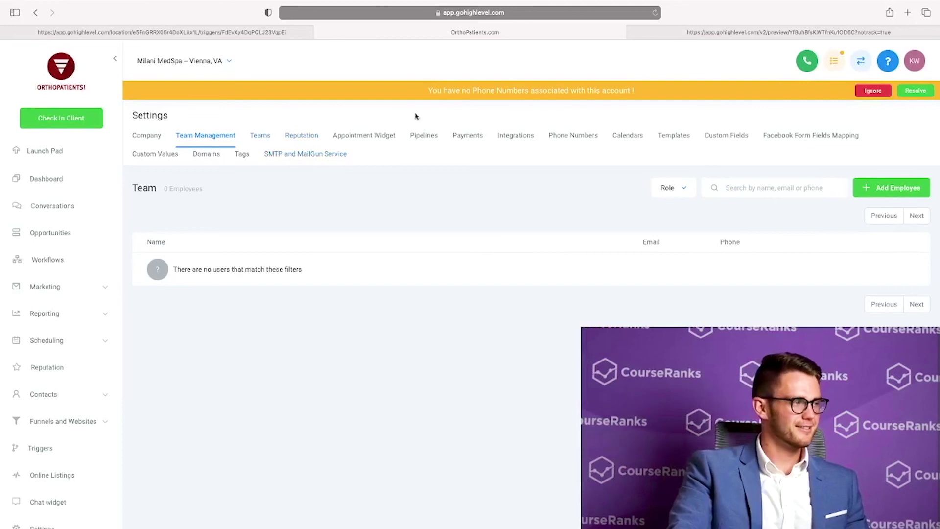
pyautogui.click(205, 154)
pyautogui.click(515, 136)
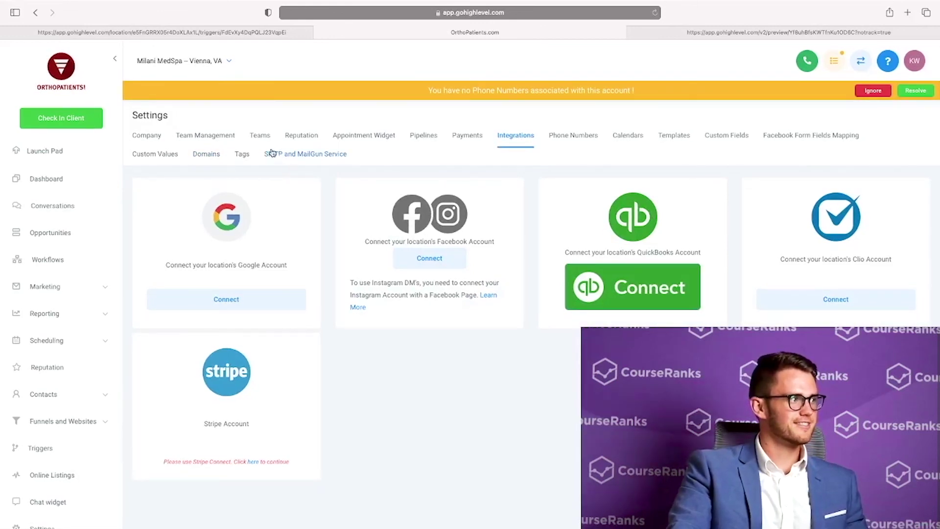
# Return to Milani MedSpa's Company settings and scroll through the company details
pyautogui.click(155, 141)
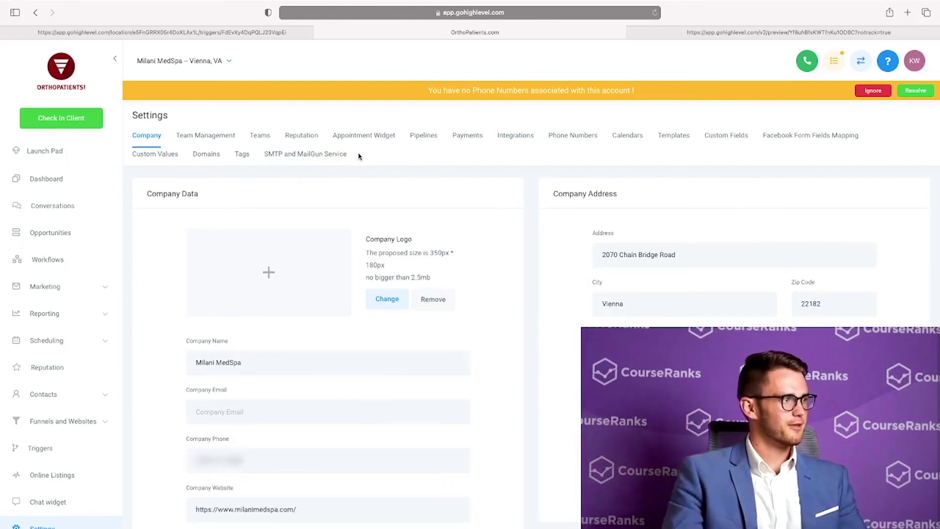
pyautogui.scroll(-1, 95, 279)
pyautogui.scroll(1, 101, 284)
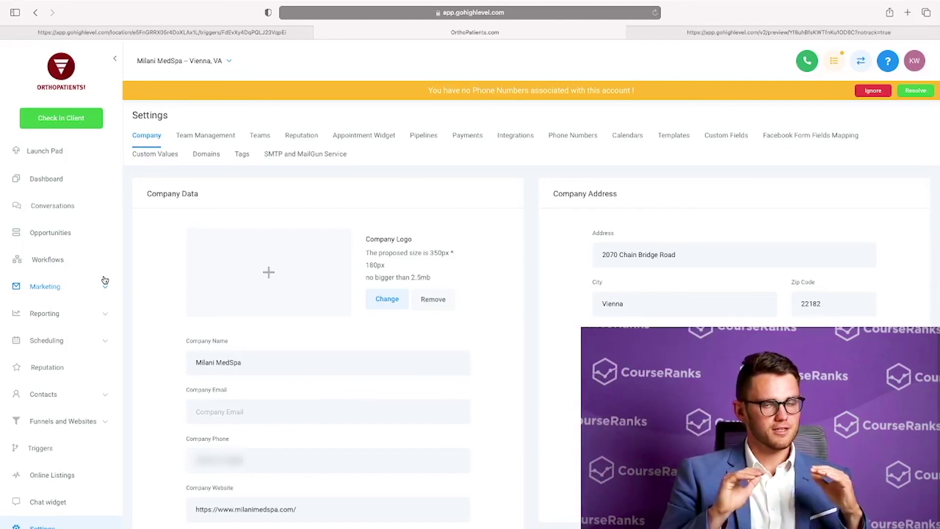
pyautogui.scroll(-1, 105, 280)
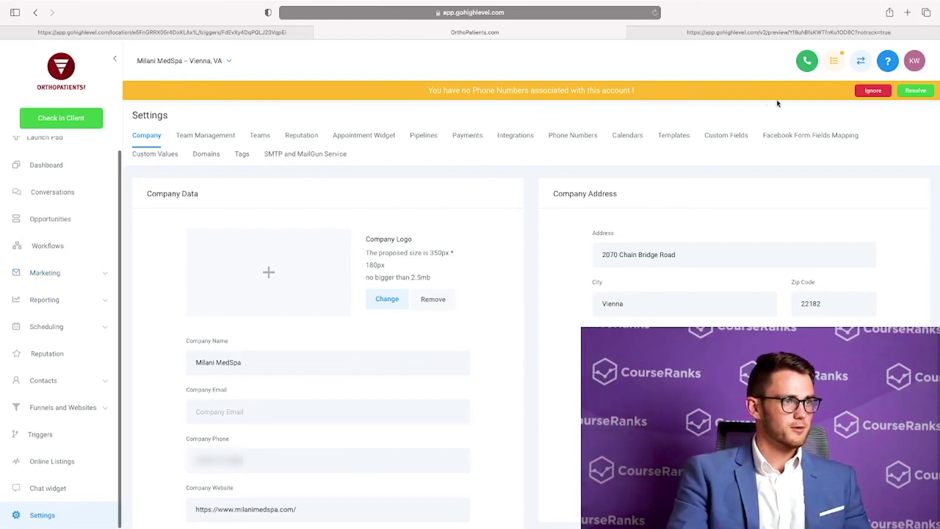
# Switch to the agency view and review the employees under Settings' Agency Team Management tab
pyautogui.click(861, 61)
pyautogui.click(64, 343)
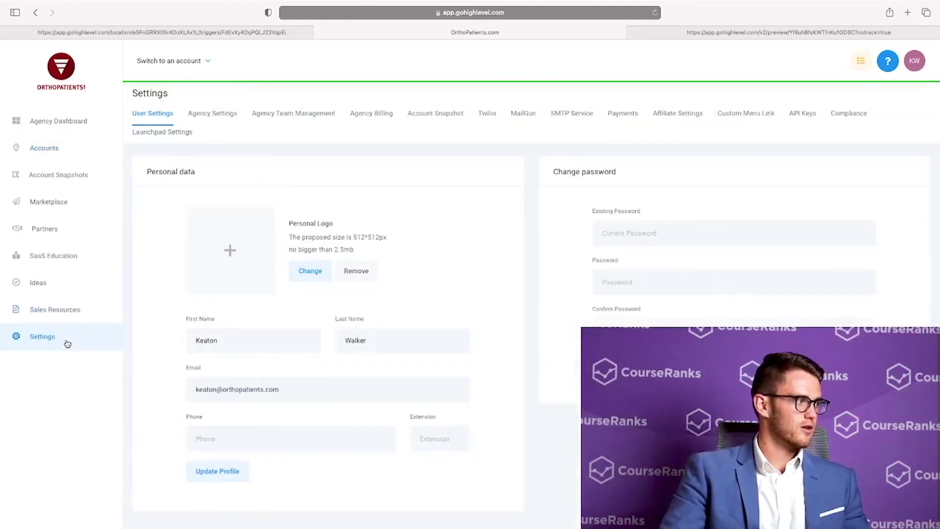
pyautogui.click(197, 117)
pyautogui.click(328, 116)
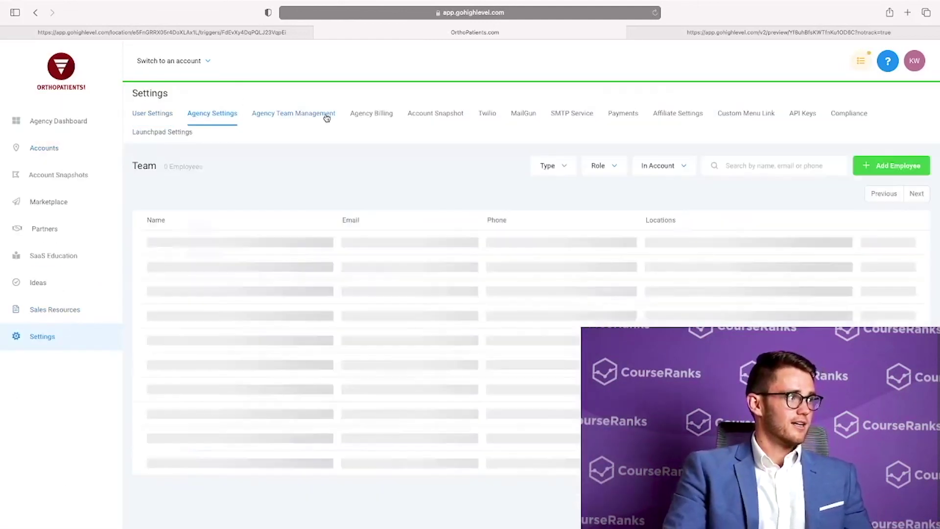
pyautogui.scroll(-5, 317, 302)
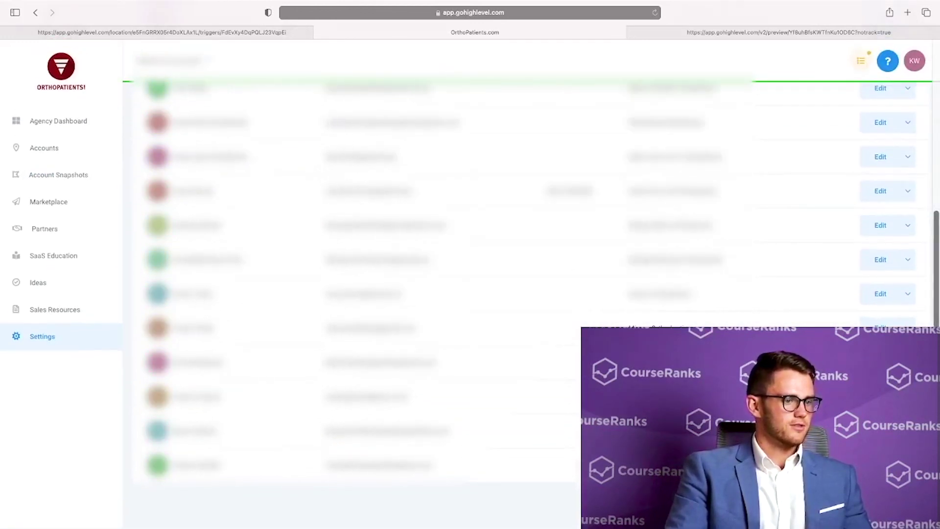
pyautogui.scroll(5, 531, 284)
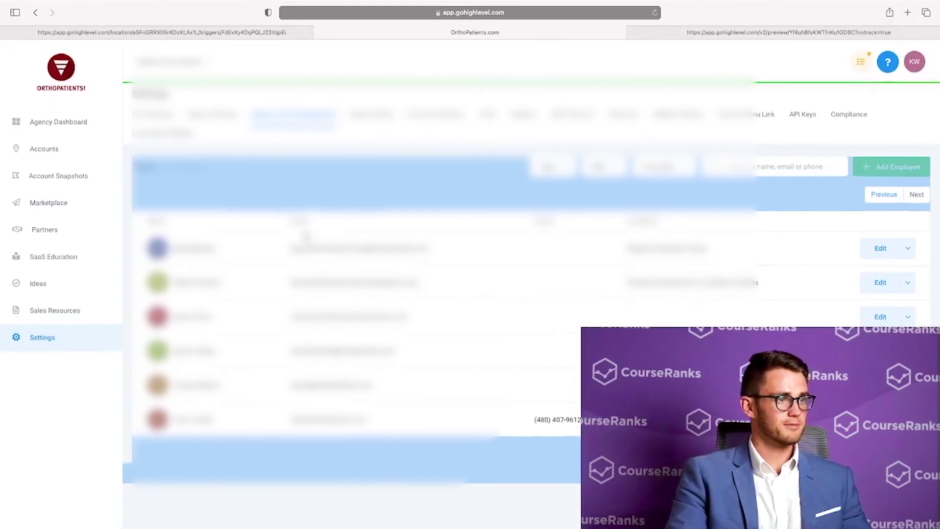